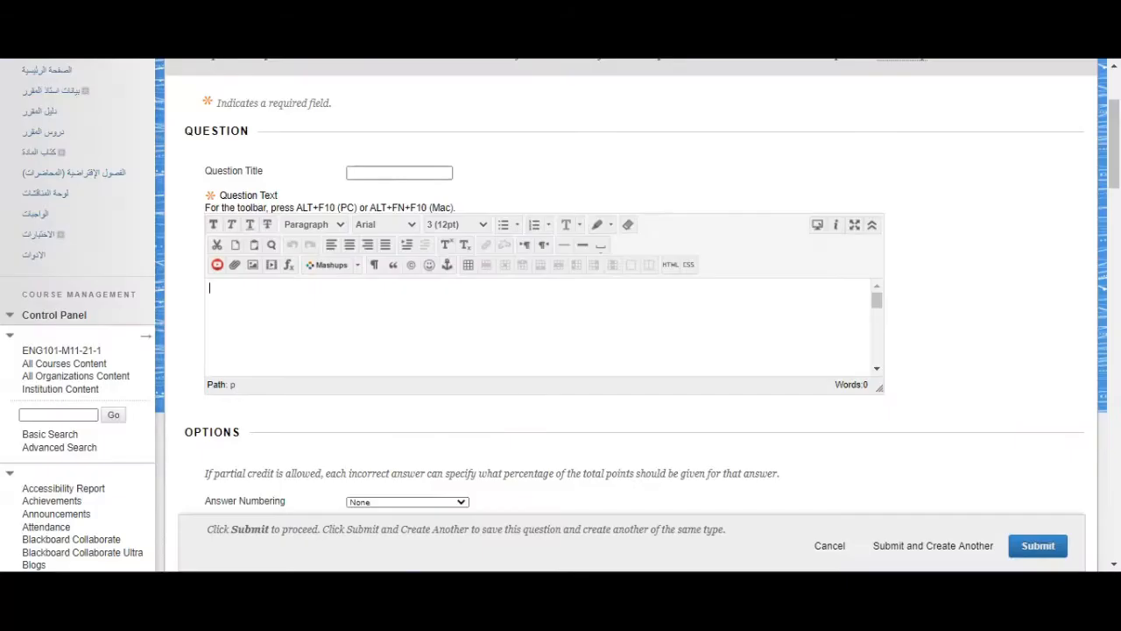
Enter the question text "My new book is a huge __________. Lots of people are reading it."
{"action": "type", "text": "My new book is a huge __________. Lots of people are reading it."}
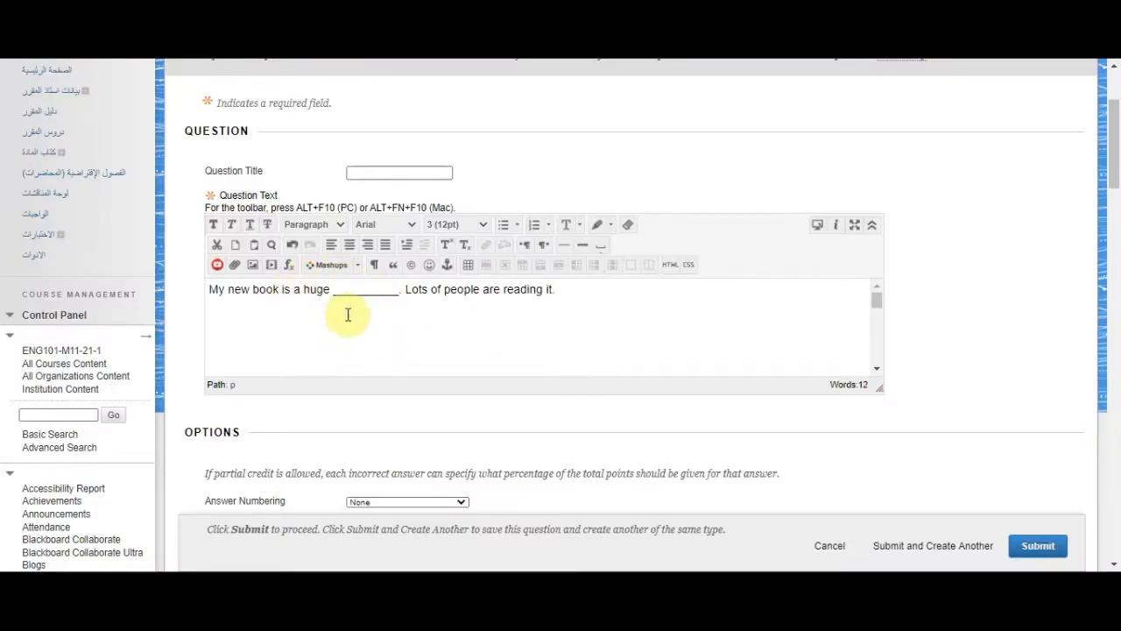
Examine the available answer numbering styles and the question's other options, leaving the numbering at None
{"action": "scroll", "coordinate": [911, 262], "scroll_direction": "down", "scroll_amount": 3}
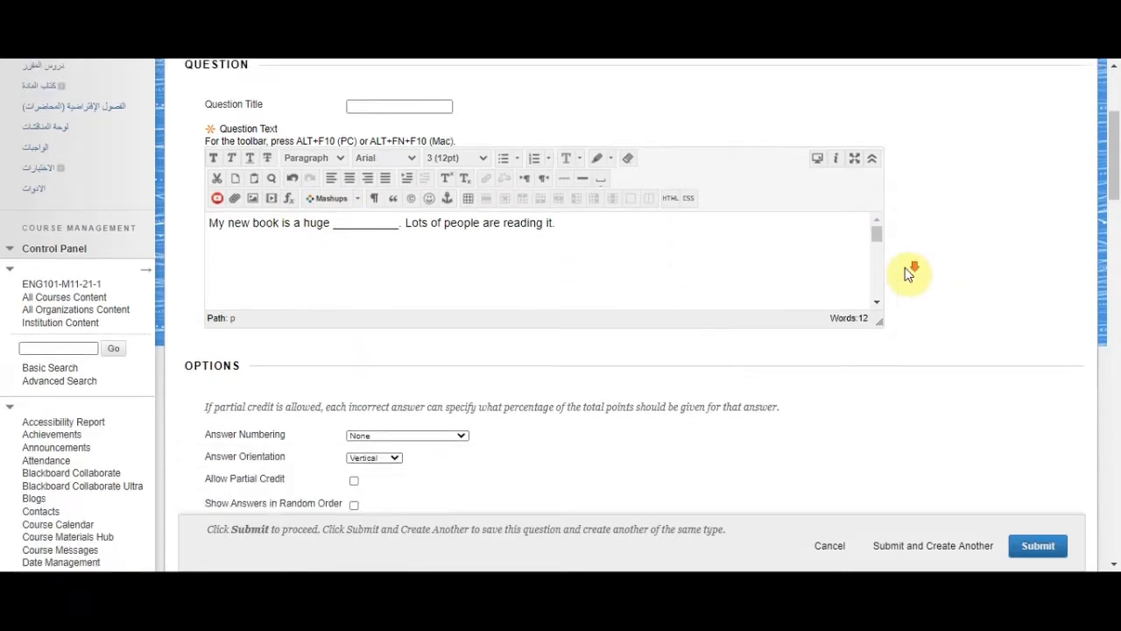
{"action": "scroll", "coordinate": [613, 326], "scroll_direction": "down", "scroll_amount": 2}
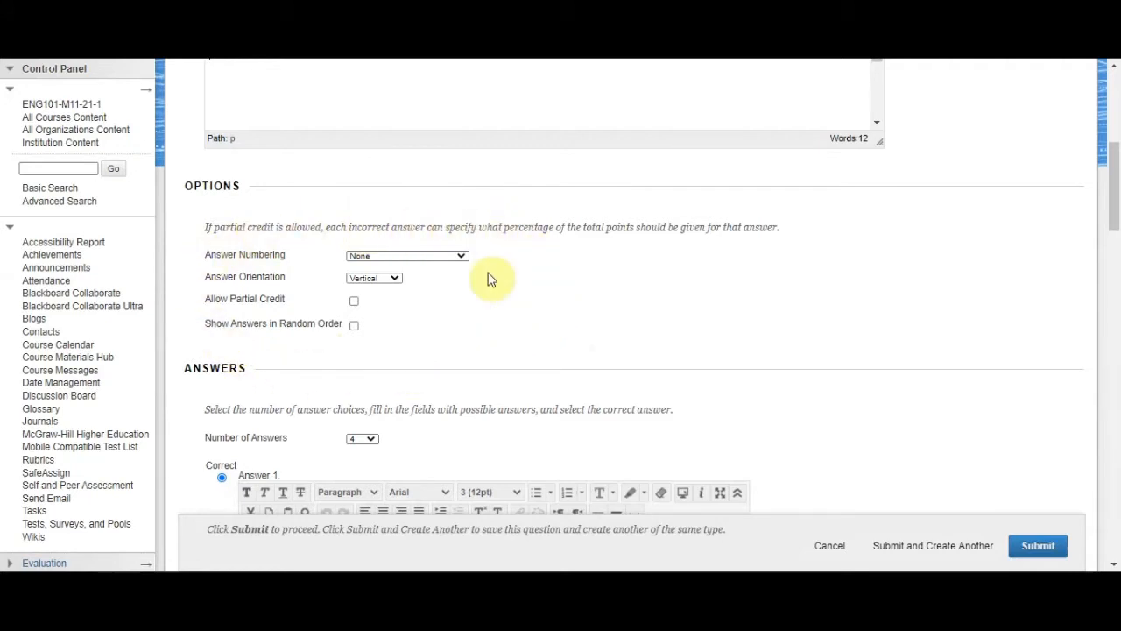
{"action": "left_click", "coordinate": [459, 258]}
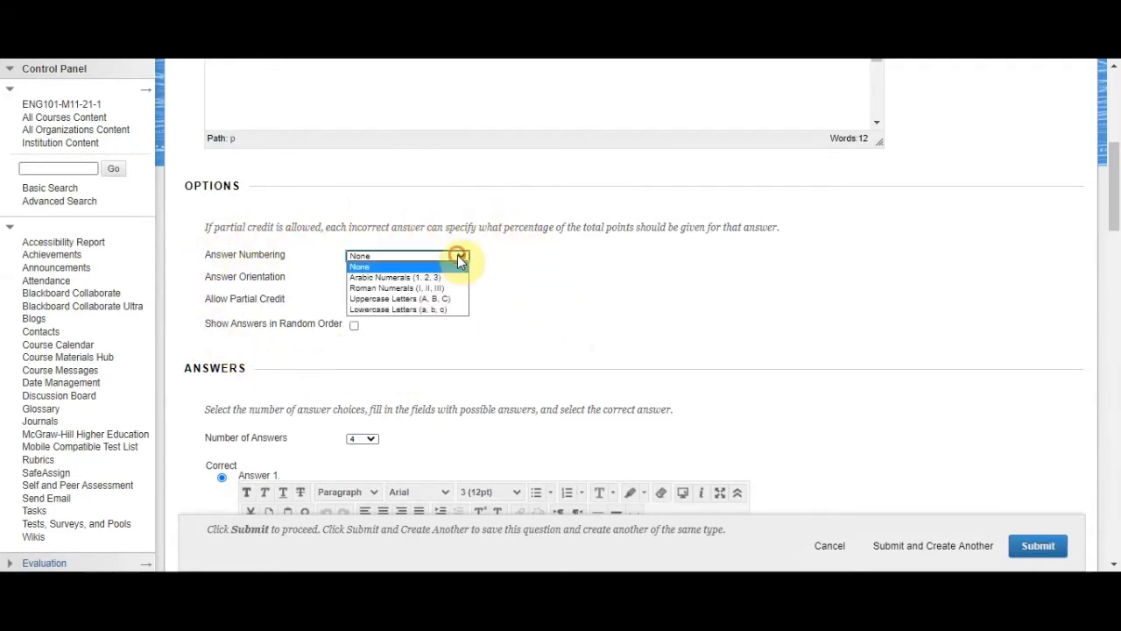
{"action": "left_click", "coordinate": [551, 254]}
{"action": "scroll", "coordinate": [578, 262], "scroll_direction": "down", "scroll_amount": 2}
{"action": "scroll", "coordinate": [368, 226], "scroll_direction": "down", "scroll_amount": 3}
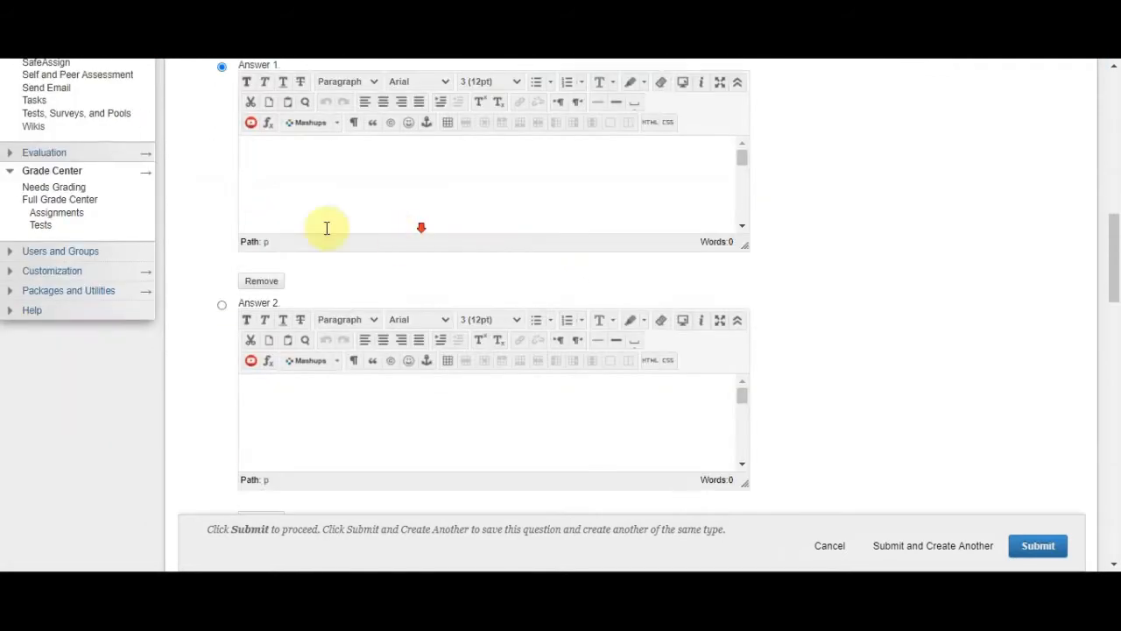
{"action": "scroll", "coordinate": [510, 246], "scroll_direction": "up", "scroll_amount": 3}
{"action": "scroll", "coordinate": [263, 255], "scroll_direction": "down", "scroll_amount": 1}
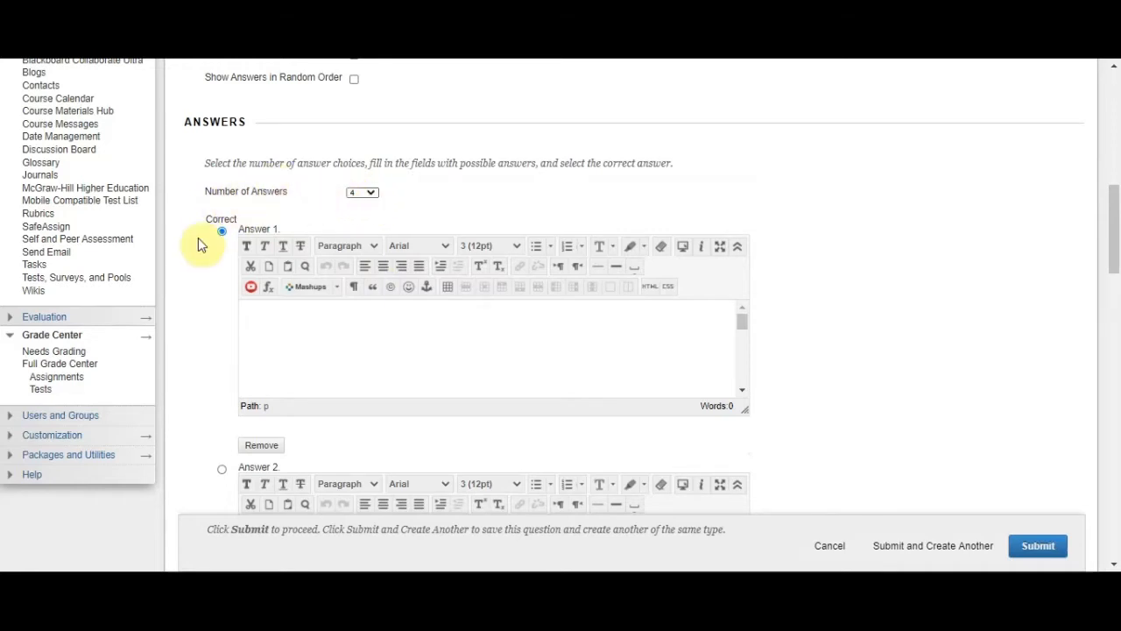
Examine the choices for the number of answers and the answer fields with their removal option, keeping 4 answers
{"action": "left_click", "coordinate": [363, 193]}
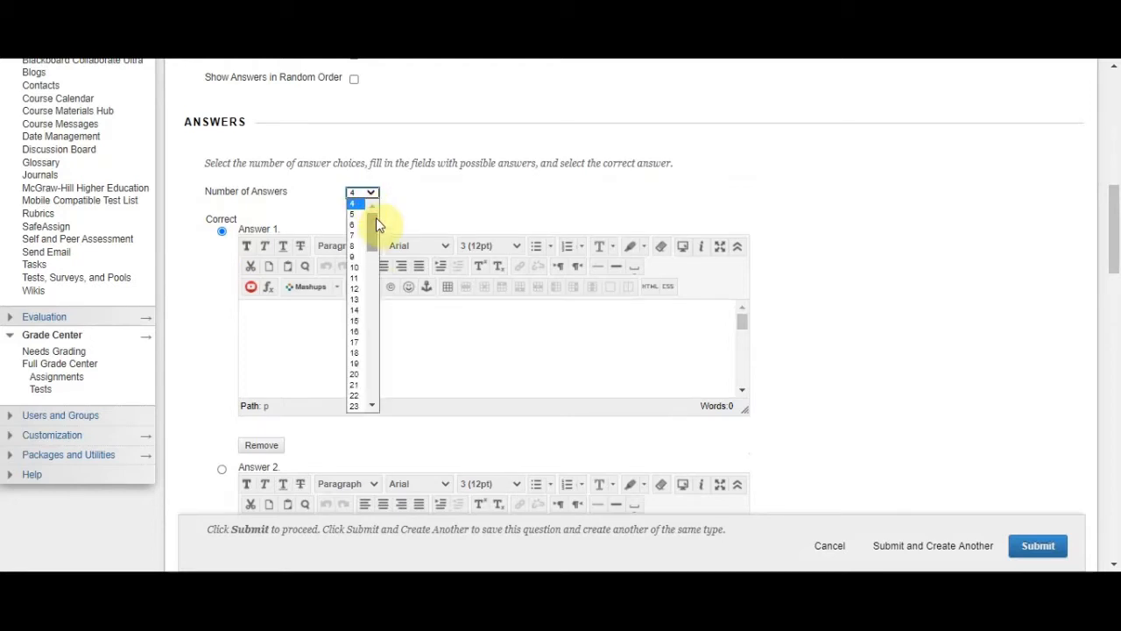
{"action": "left_click", "coordinate": [874, 167]}
{"action": "scroll", "coordinate": [869, 175], "scroll_direction": "down", "scroll_amount": 2}
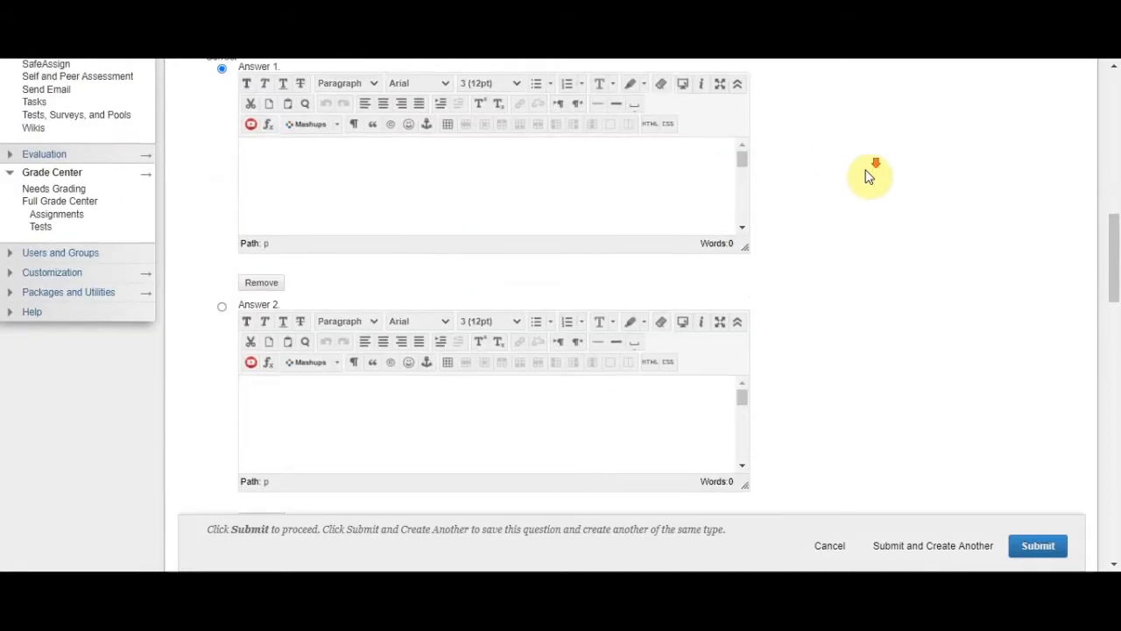
{"action": "scroll", "coordinate": [867, 175], "scroll_direction": "up", "scroll_amount": 1}
{"action": "scroll", "coordinate": [868, 176], "scroll_direction": "down", "scroll_amount": 3}
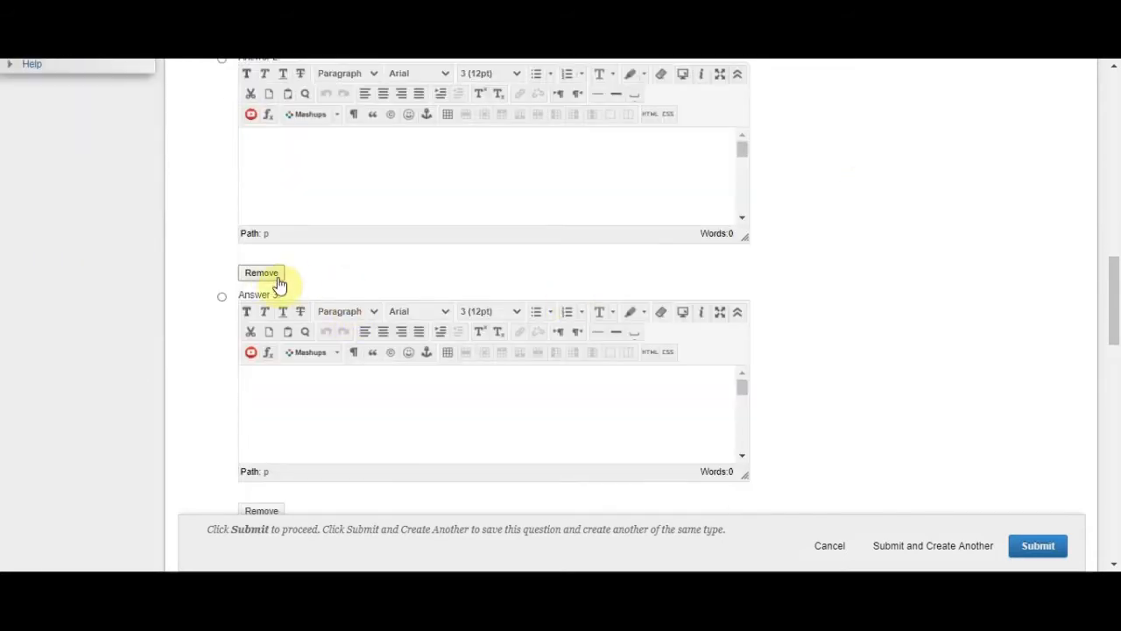
{"action": "left_click", "coordinate": [263, 274]}
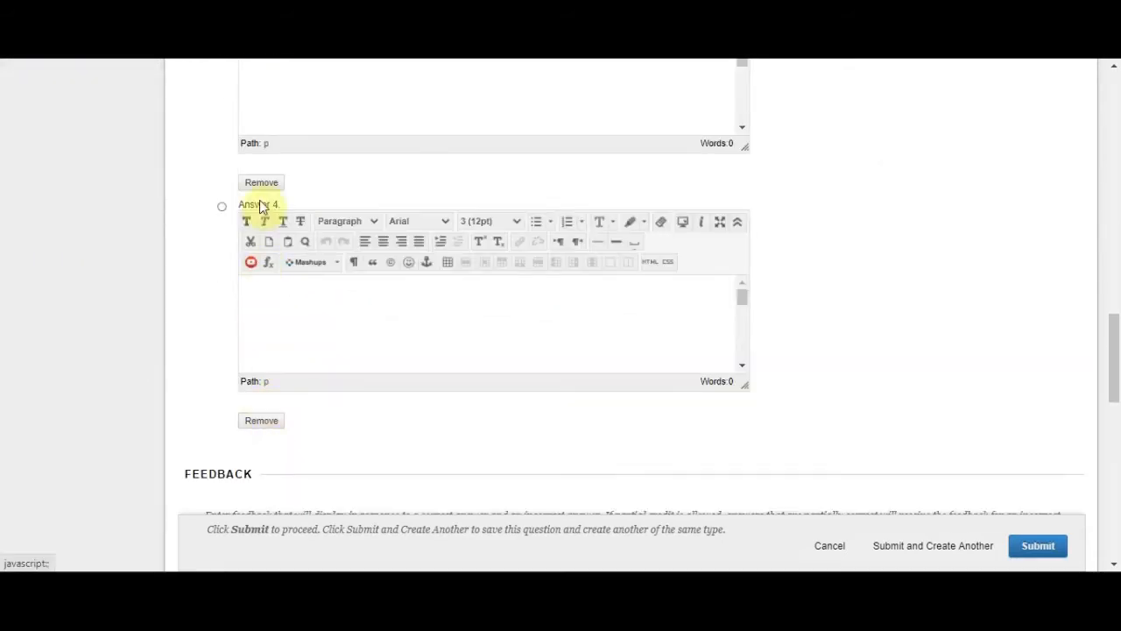
{"action": "scroll", "coordinate": [272, 204], "scroll_direction": "up", "scroll_amount": 4}
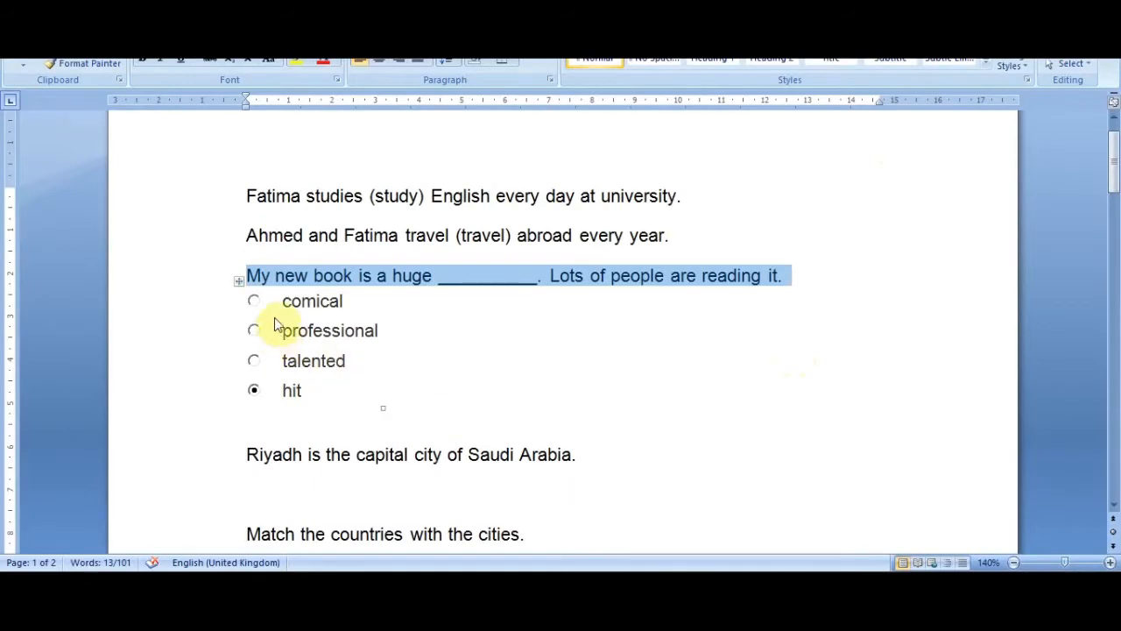
Copy "comical" and "professional" from the Word document into Answer 1 and Answer 2 of the Blackboard question
{"action": "double_click", "coordinate": [320, 299]}
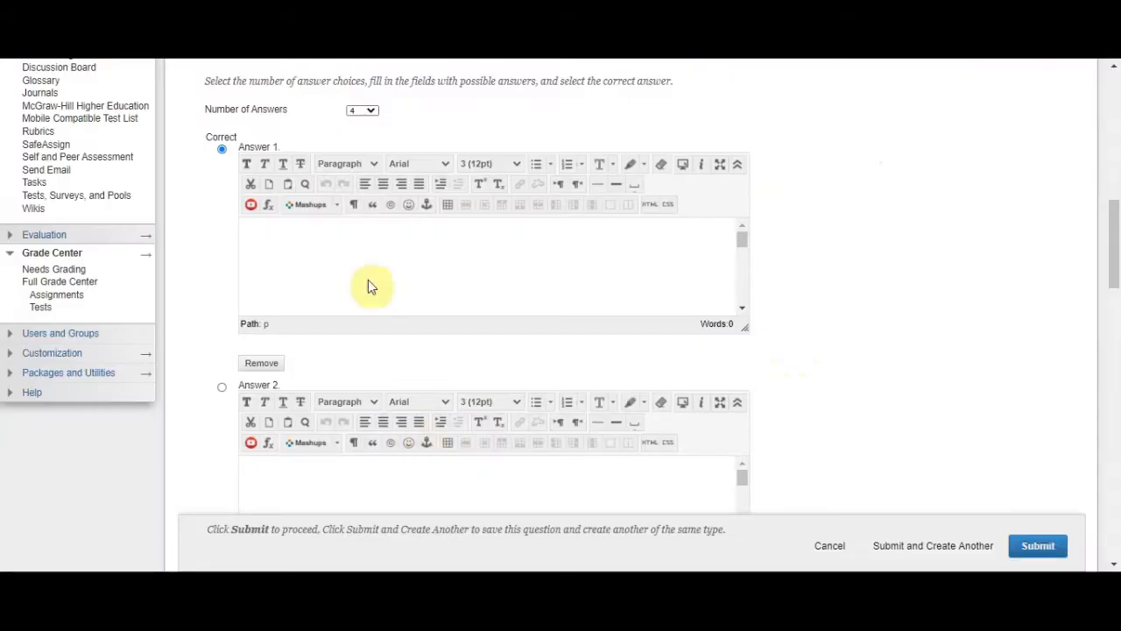
{"action": "type", "text": "comical"}
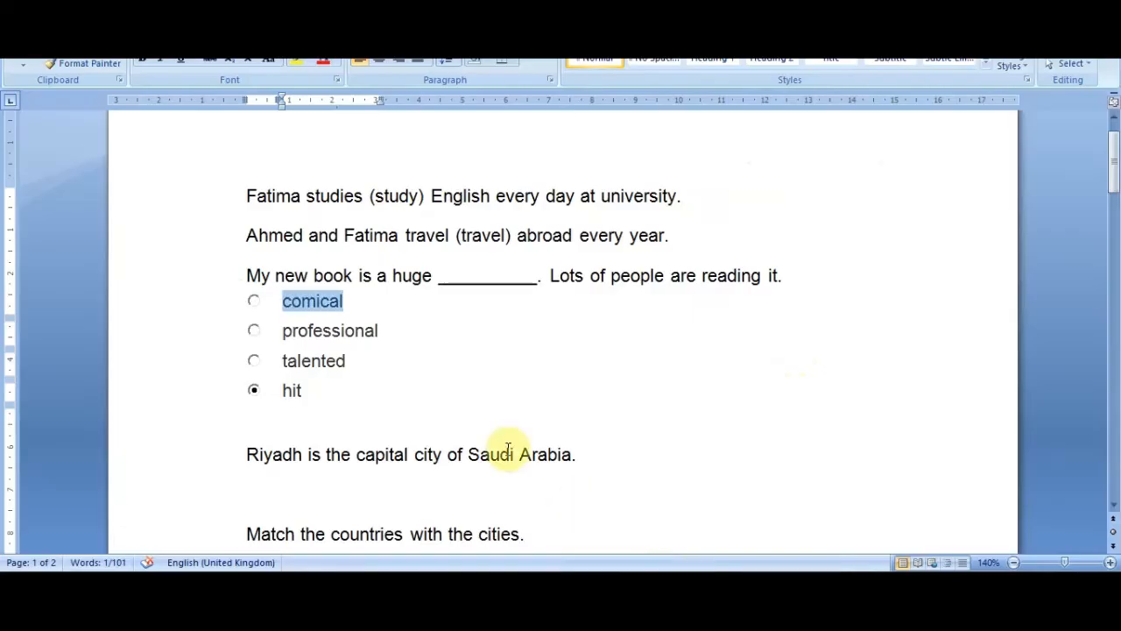
{"action": "double_click", "coordinate": [342, 330]}
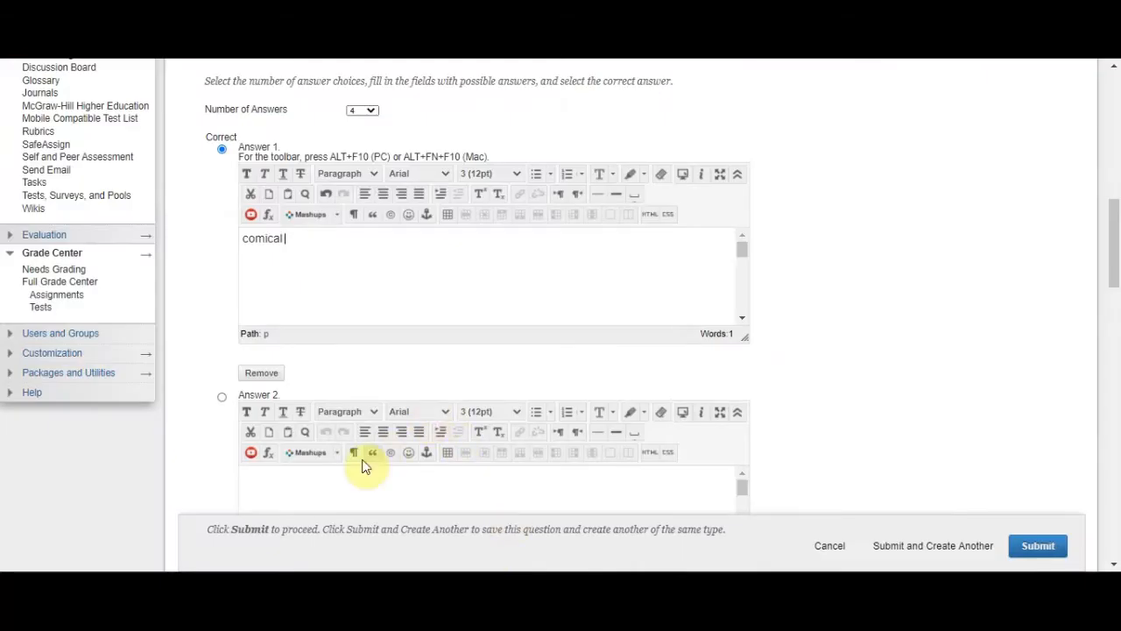
{"action": "left_click", "coordinate": [343, 483]}
Copy "talented" from the Word document into Answer 3 of the Blackboard question
{"action": "scroll", "coordinate": [924, 363], "scroll_direction": "down", "scroll_amount": 3}
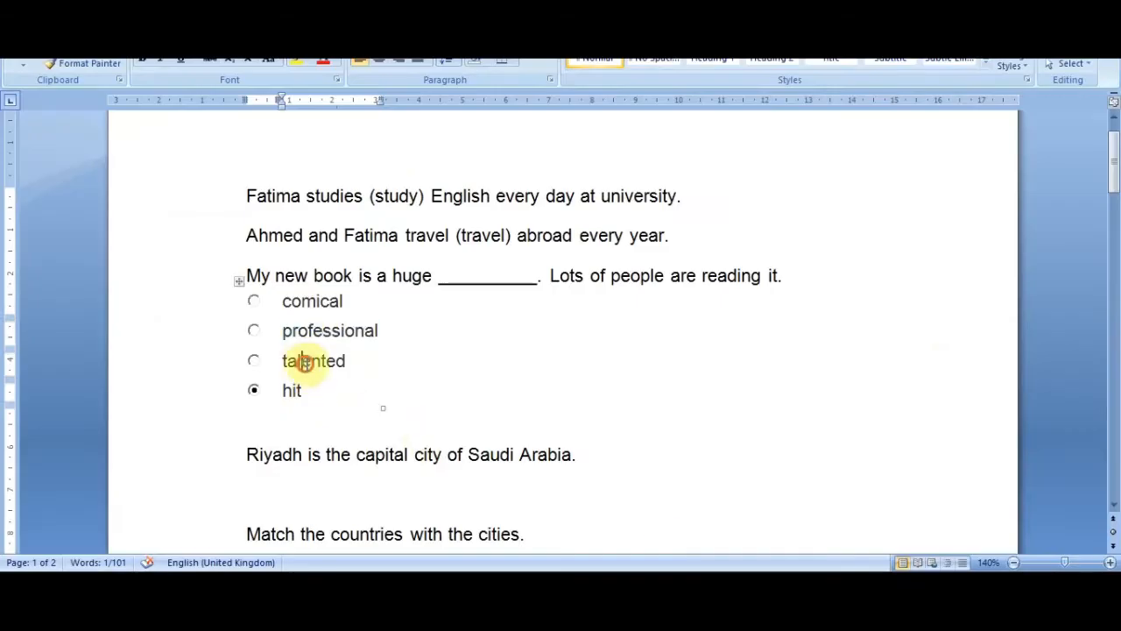
{"action": "double_click", "coordinate": [305, 361]}
{"action": "key", "text": "ctrl+c"}
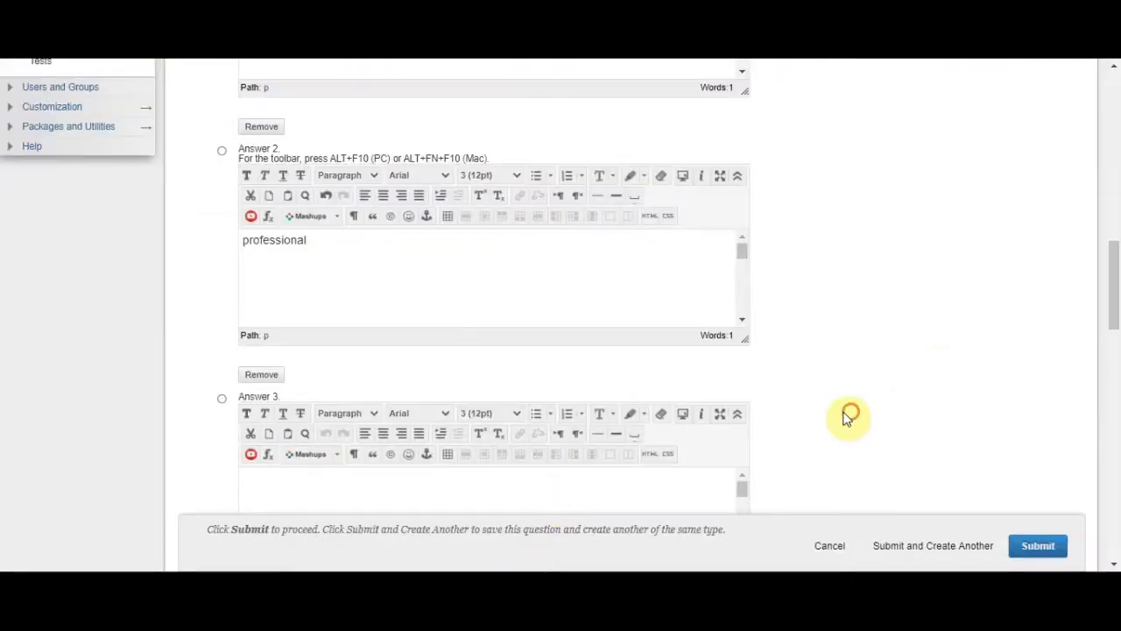
{"action": "scroll", "coordinate": [847, 409], "scroll_direction": "up", "scroll_amount": 1}
{"action": "scroll", "coordinate": [814, 395], "scroll_direction": "down", "scroll_amount": 1}
{"action": "scroll", "coordinate": [787, 381], "scroll_direction": "down", "scroll_amount": 2}
{"action": "left_click", "coordinate": [500, 324]}
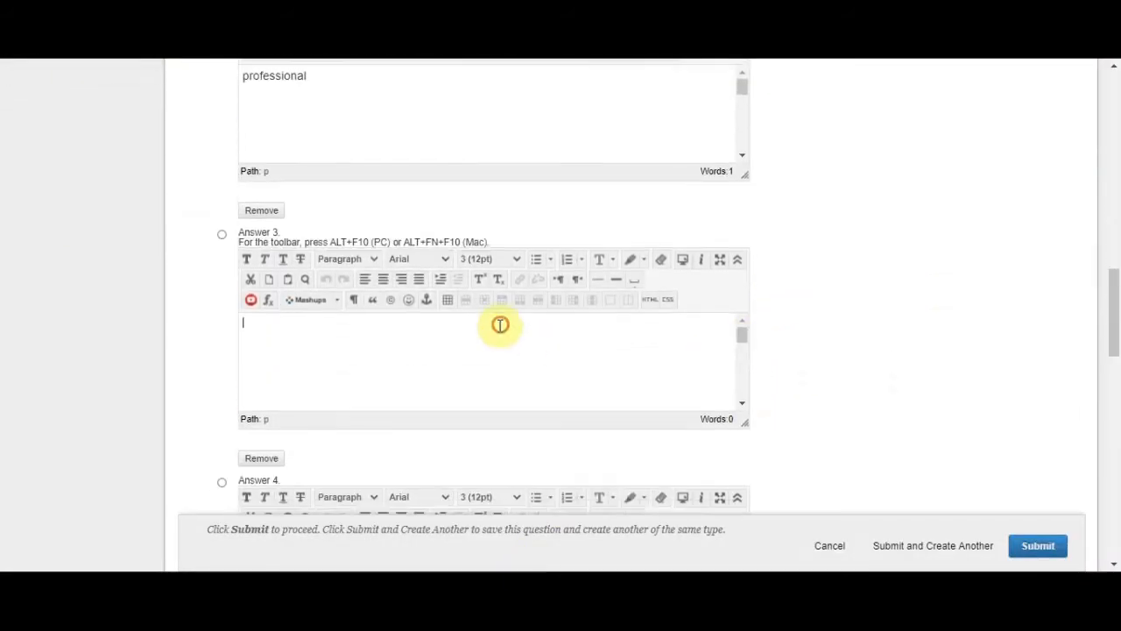
{"action": "key", "text": "ctrl+v"}
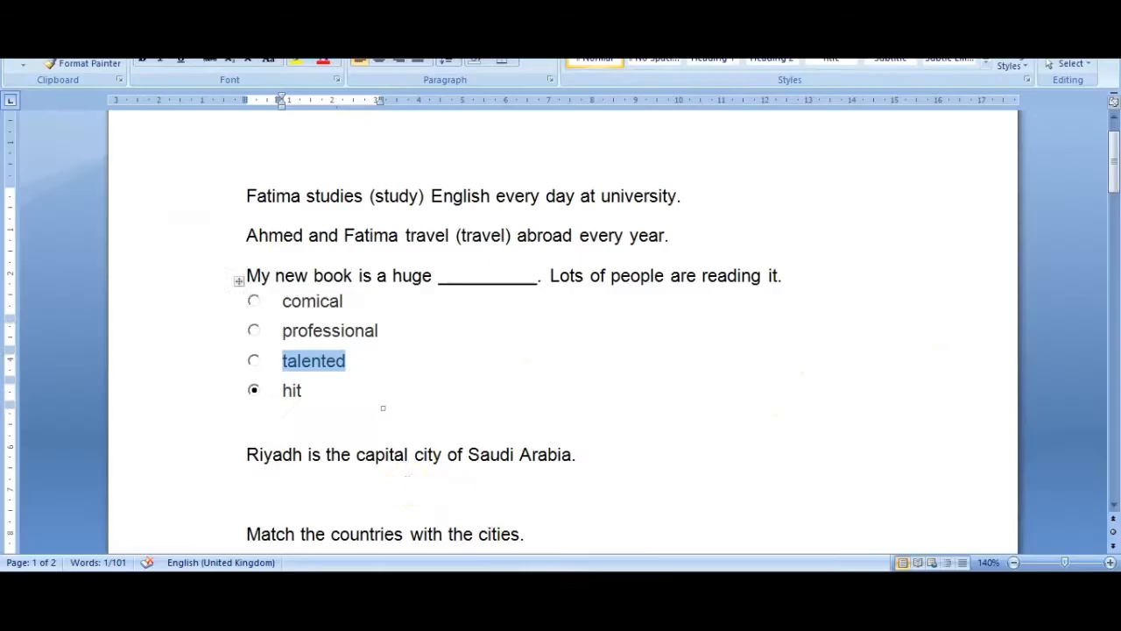
Copy "hit" from the Word document into Answer 4 of the Blackboard question
{"action": "double_click", "coordinate": [292, 390]}
{"action": "key", "text": "ctrl+c"}
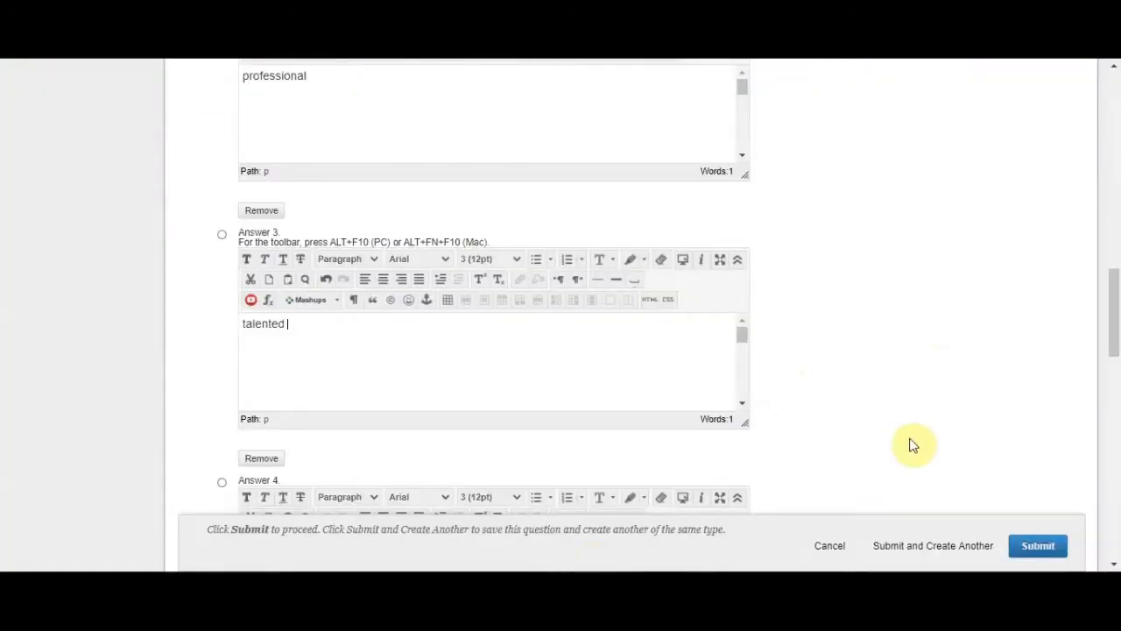
{"action": "scroll", "coordinate": [579, 433], "scroll_direction": "down", "scroll_amount": 4}
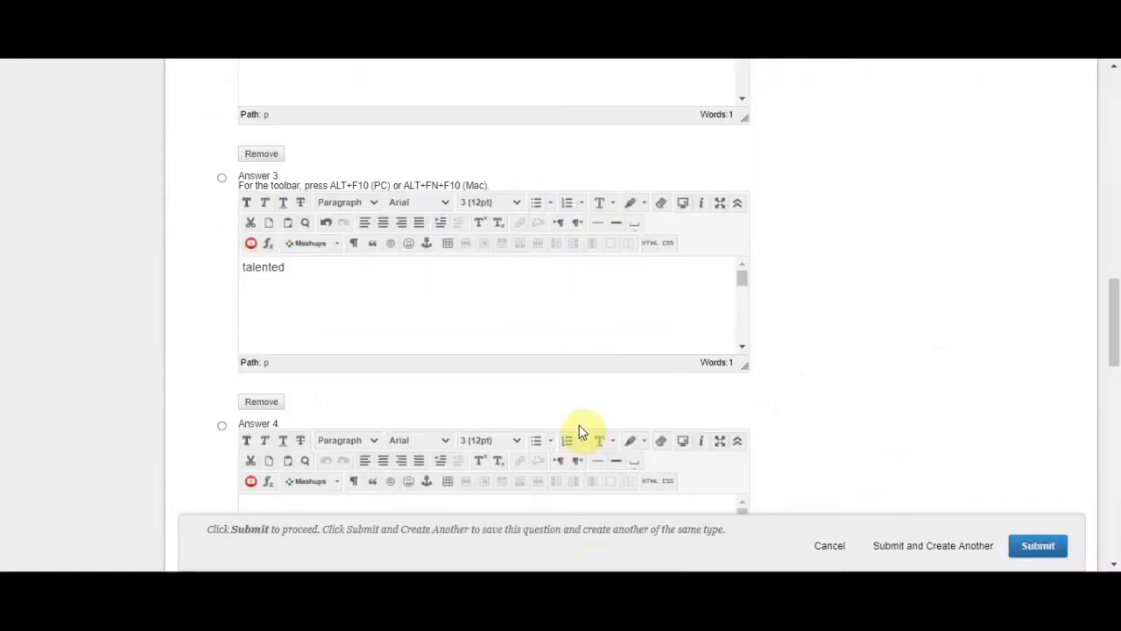
{"action": "left_click", "coordinate": [450, 271]}
{"action": "key", "text": "ctrl+v"}
Mark Answer 4, "hit", as the correct answer
{"action": "scroll", "coordinate": [843, 220], "scroll_direction": "up", "scroll_amount": 7}
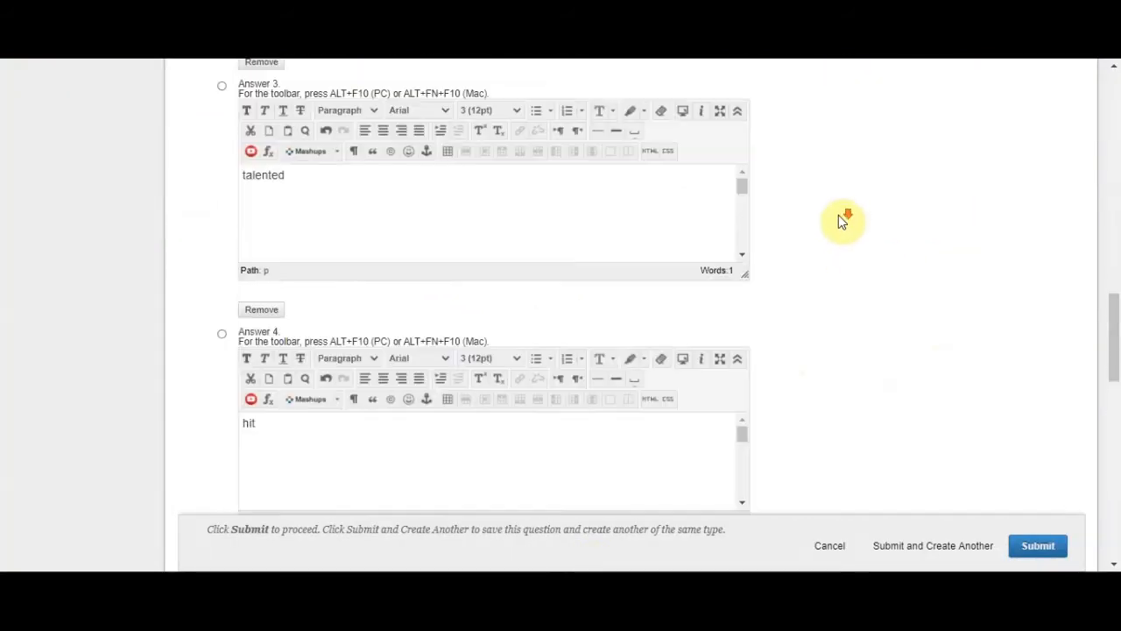
{"action": "scroll", "coordinate": [912, 273], "scroll_direction": "up", "scroll_amount": 2}
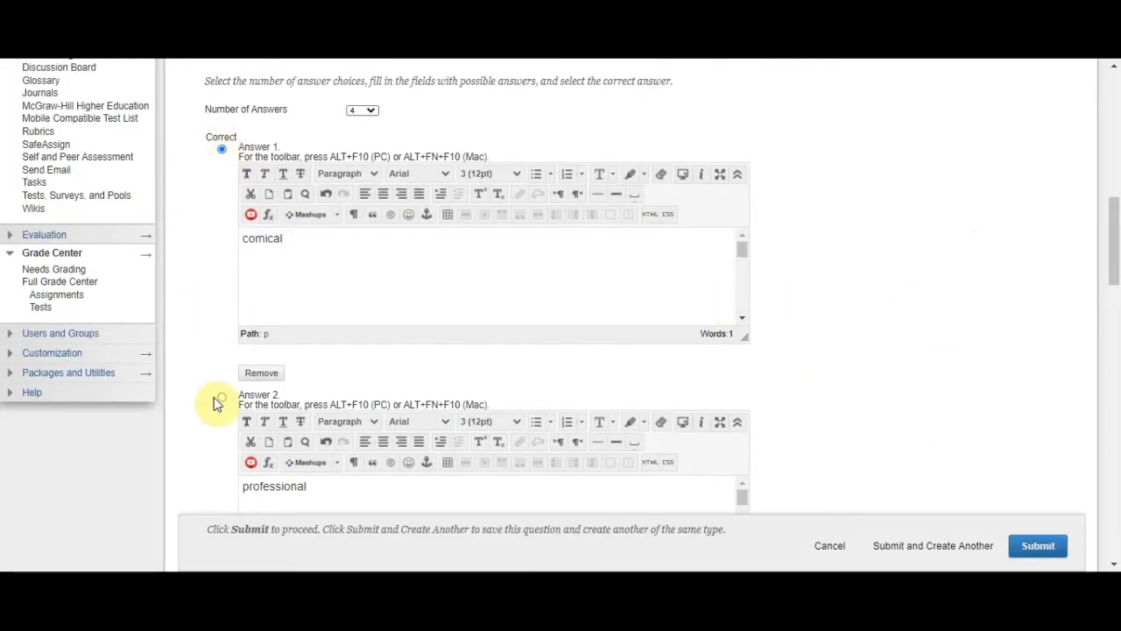
{"action": "scroll", "coordinate": [841, 170], "scroll_direction": "up", "scroll_amount": 3}
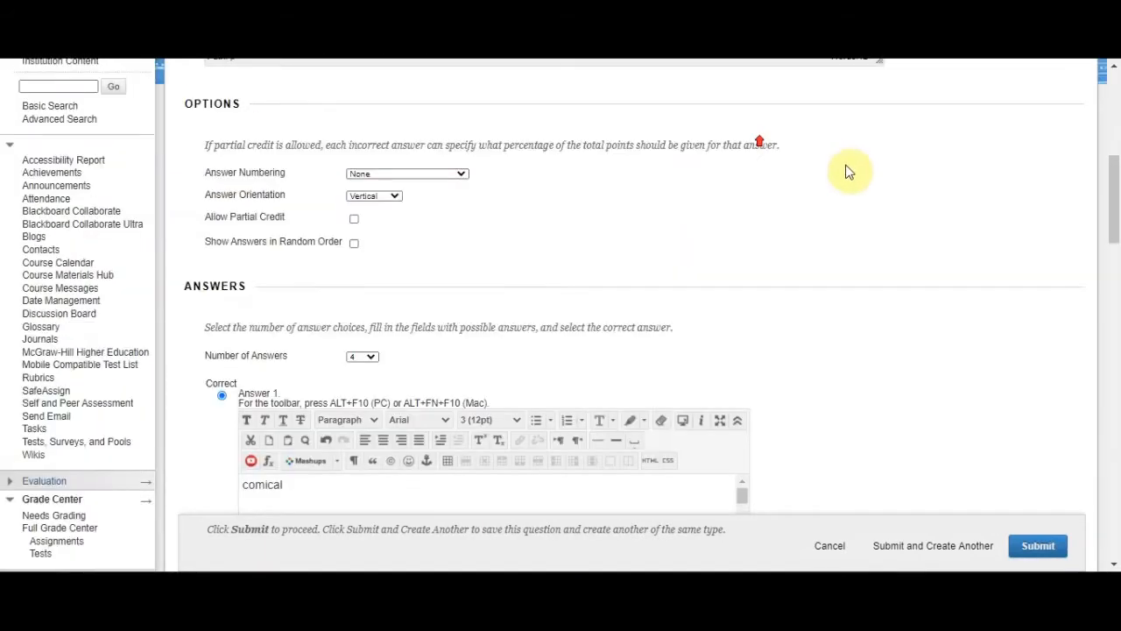
{"action": "scroll", "coordinate": [841, 210], "scroll_direction": "down", "scroll_amount": 8}
{"action": "scroll", "coordinate": [841, 215], "scroll_direction": "down", "scroll_amount": 2}
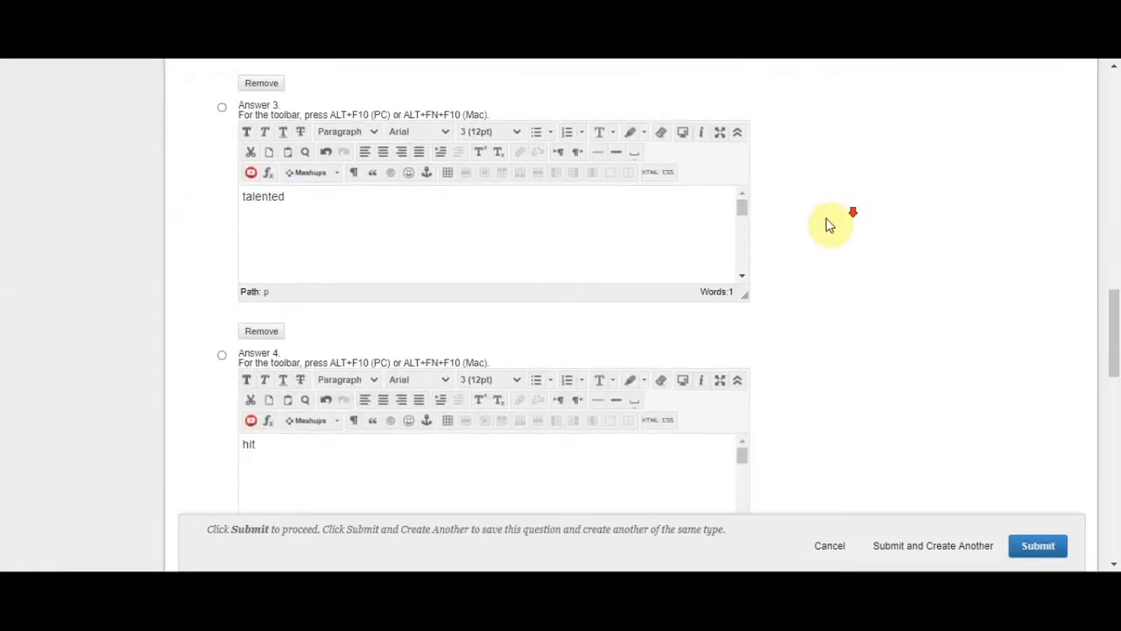
{"action": "left_click", "coordinate": [222, 320]}
Review the question text, options, answers and the correct and incorrect response feedback fields down to the categories and instructor notes
{"action": "scroll", "coordinate": [890, 319], "scroll_direction": "up", "scroll_amount": 10}
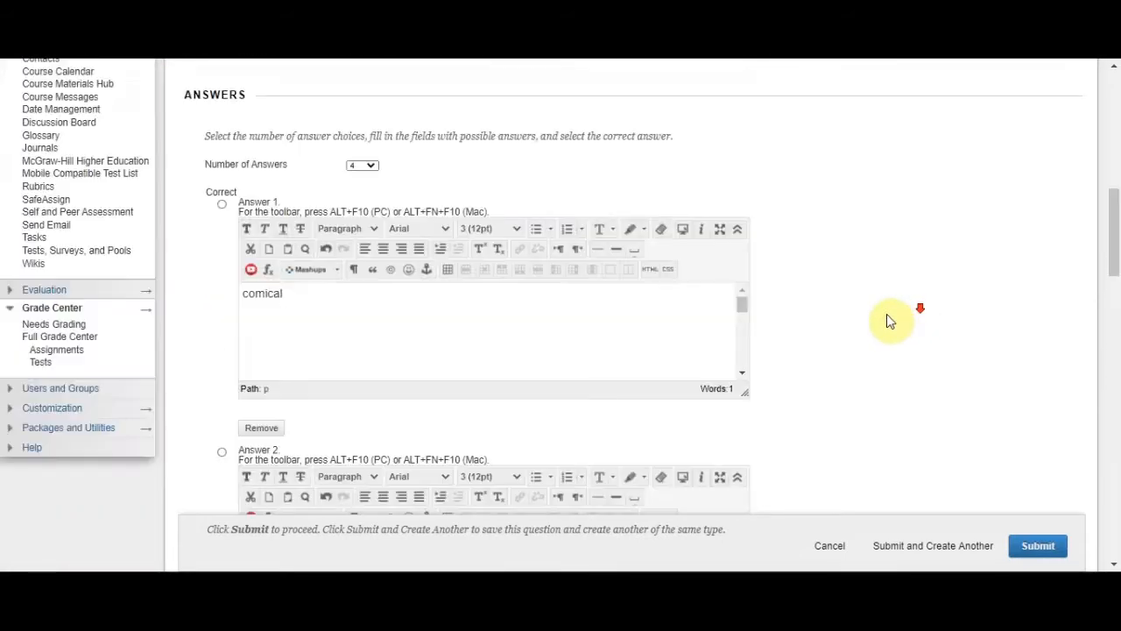
{"action": "scroll", "coordinate": [889, 318], "scroll_direction": "up", "scroll_amount": 2}
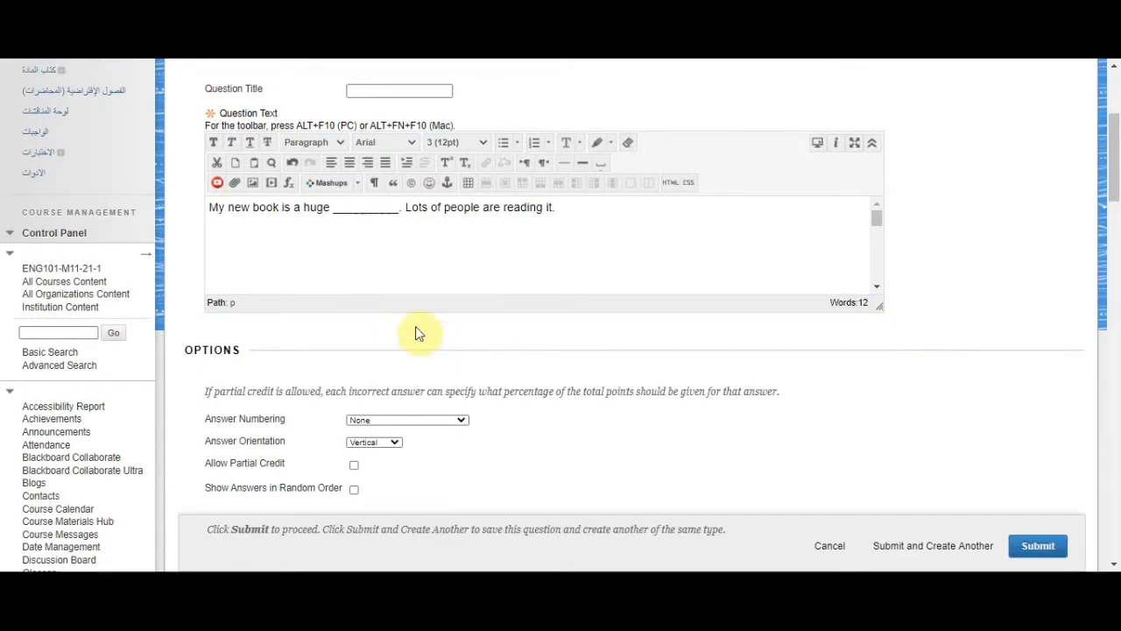
{"action": "scroll", "coordinate": [928, 295], "scroll_direction": "down", "scroll_amount": 15}
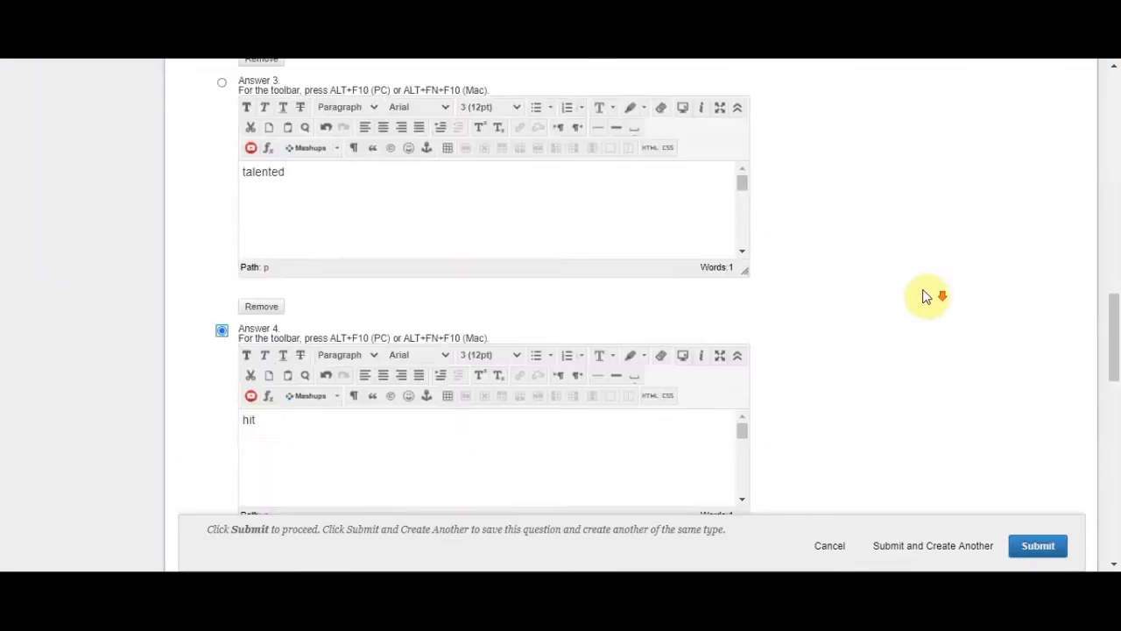
{"action": "scroll", "coordinate": [208, 245], "scroll_direction": "up", "scroll_amount": 2}
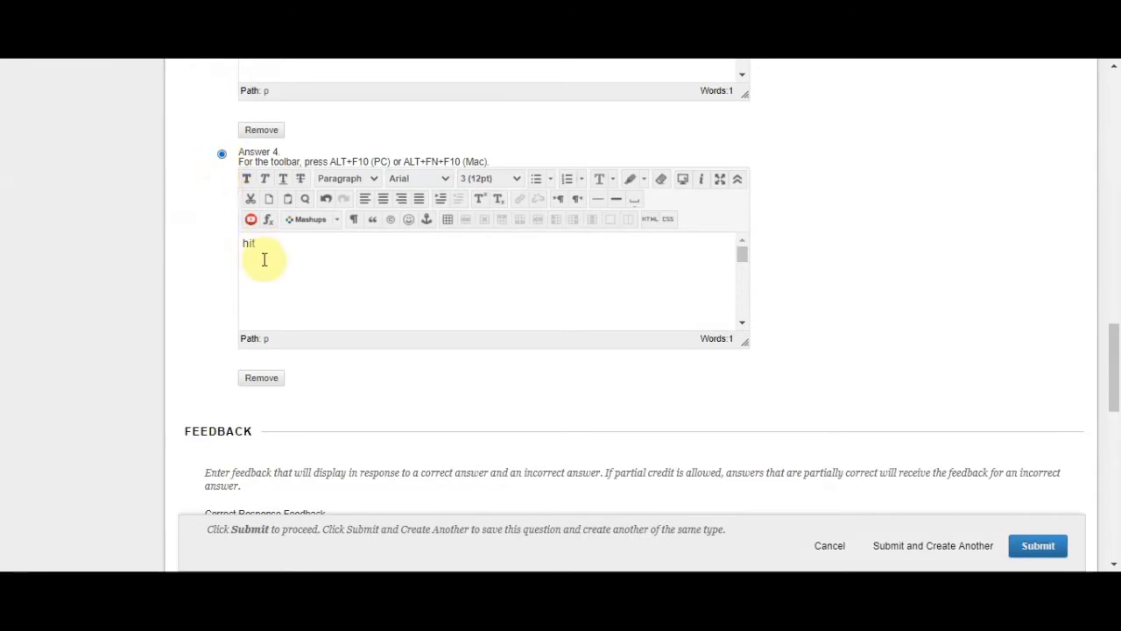
{"action": "scroll", "coordinate": [800, 232], "scroll_direction": "down", "scroll_amount": 4}
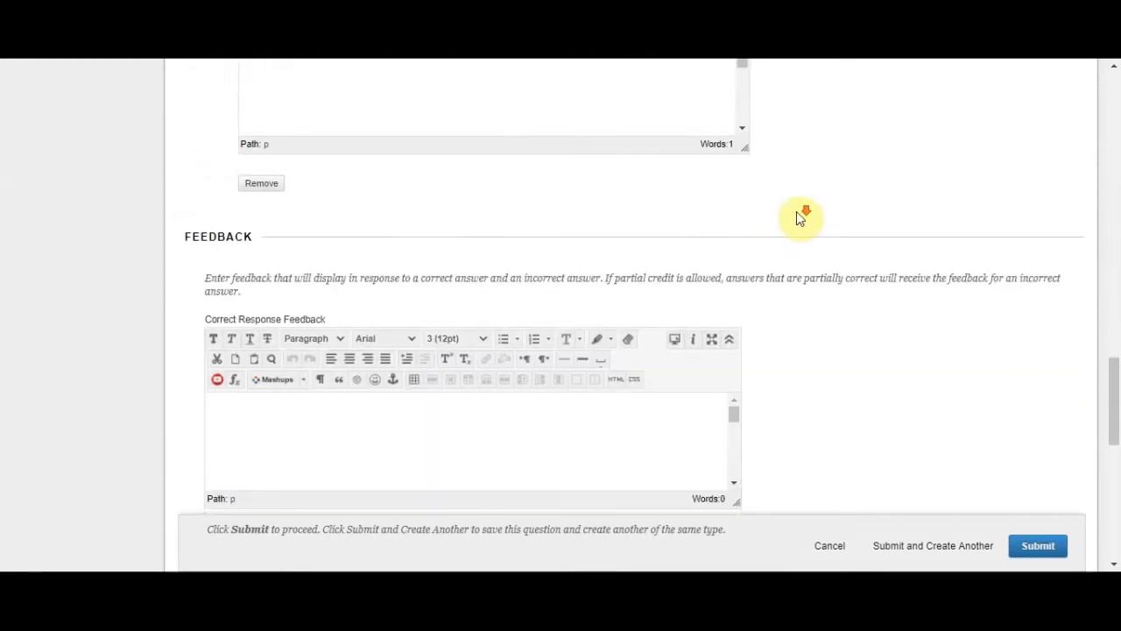
{"action": "scroll", "coordinate": [642, 335], "scroll_direction": "down", "scroll_amount": 1}
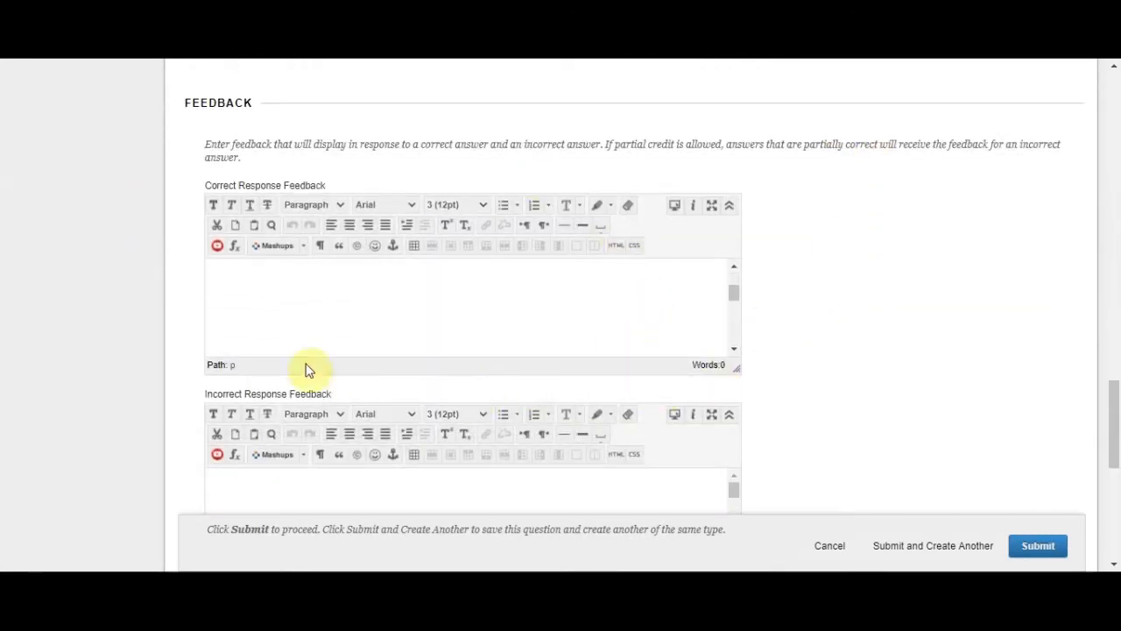
{"action": "scroll", "coordinate": [937, 287], "scroll_direction": "down", "scroll_amount": 1}
{"action": "scroll", "coordinate": [937, 287], "scroll_direction": "down", "scroll_amount": 2}
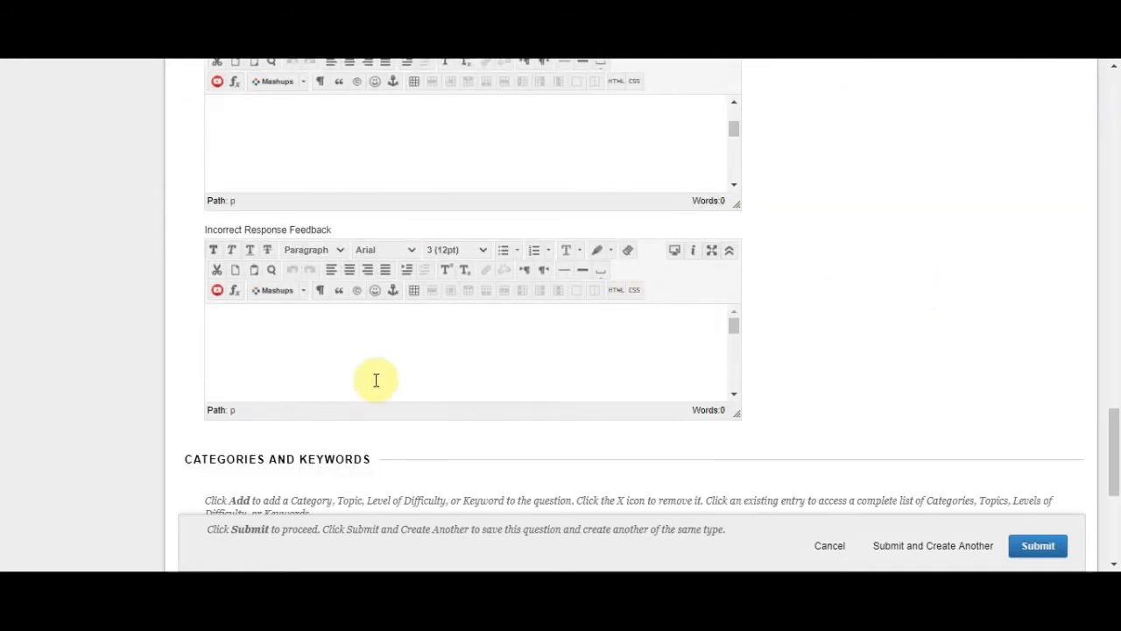
{"action": "scroll", "coordinate": [947, 280], "scroll_direction": "down", "scroll_amount": 2}
{"action": "scroll", "coordinate": [946, 258], "scroll_direction": "down", "scroll_amount": 2}
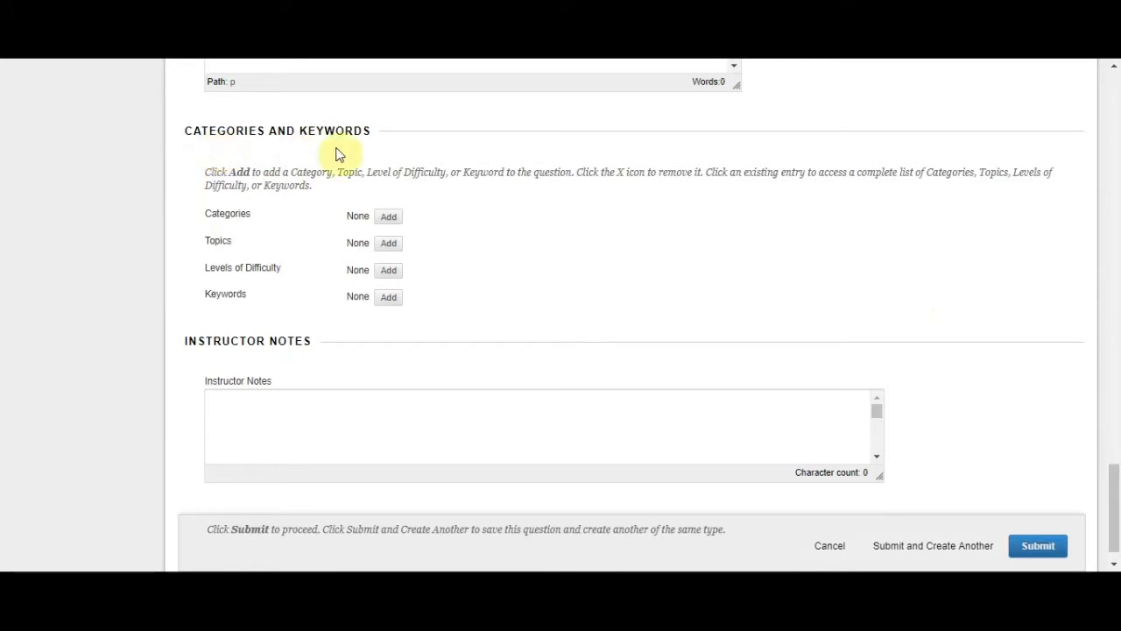
Add the new category "MCQ" to the multiple choice question after checking the existing categories
{"action": "left_click", "coordinate": [388, 217]}
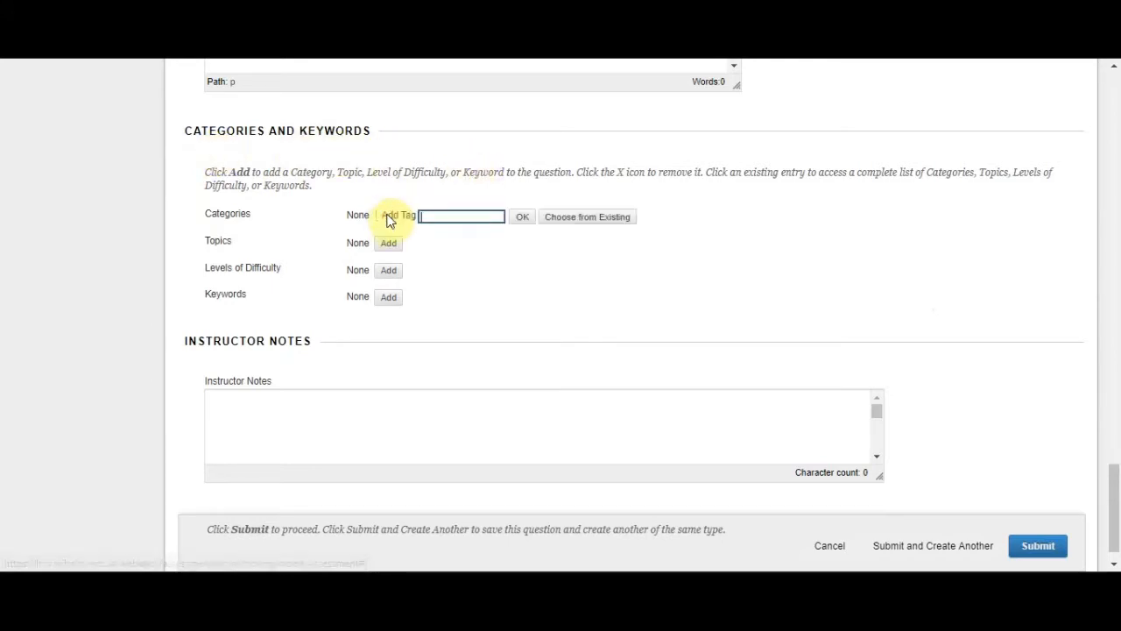
{"action": "left_click", "coordinate": [599, 218]}
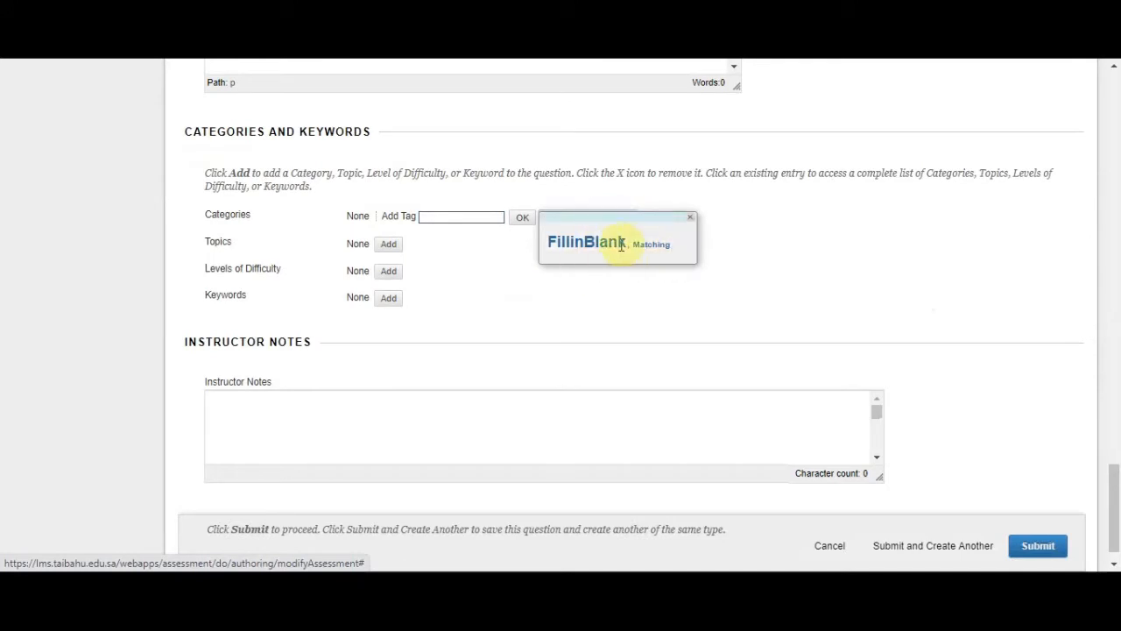
{"action": "left_click", "coordinate": [514, 190]}
{"action": "left_click", "coordinate": [453, 215]}
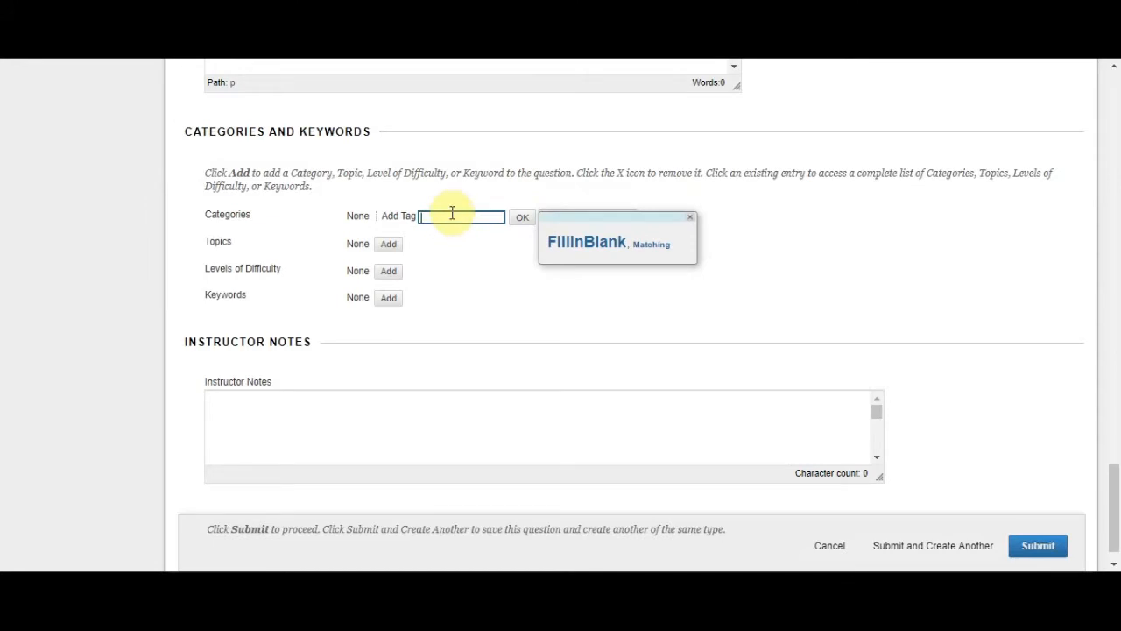
{"action": "left_click", "coordinate": [517, 217]}
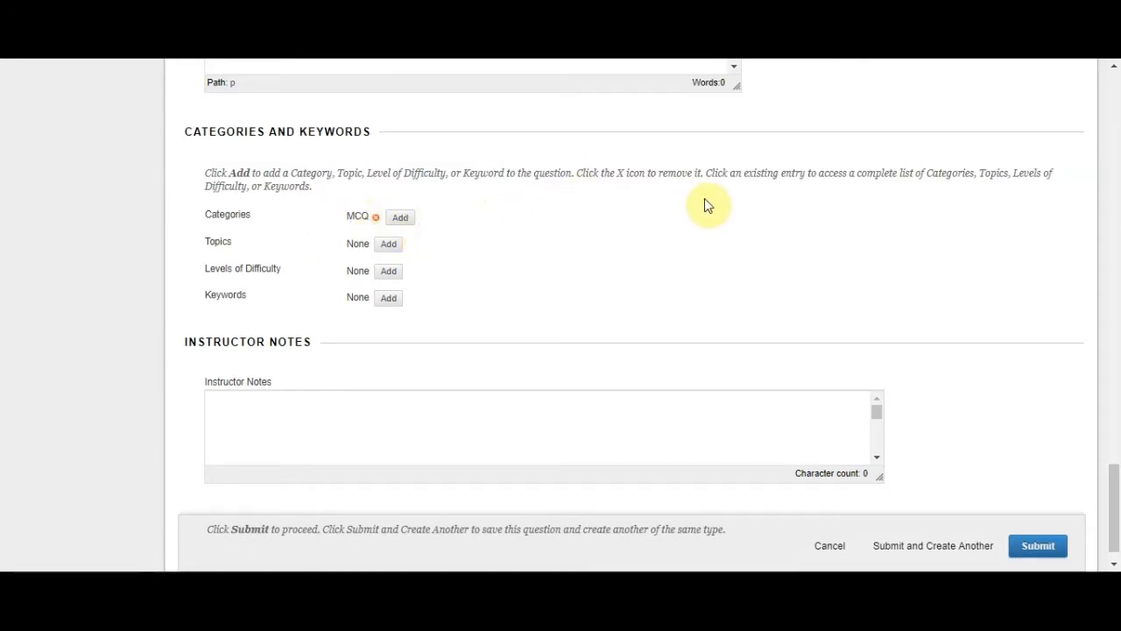
Submit the multiple choice question and check its entry at the end of the test's question list
{"action": "scroll", "coordinate": [711, 200], "scroll_direction": "down", "scroll_amount": 1}
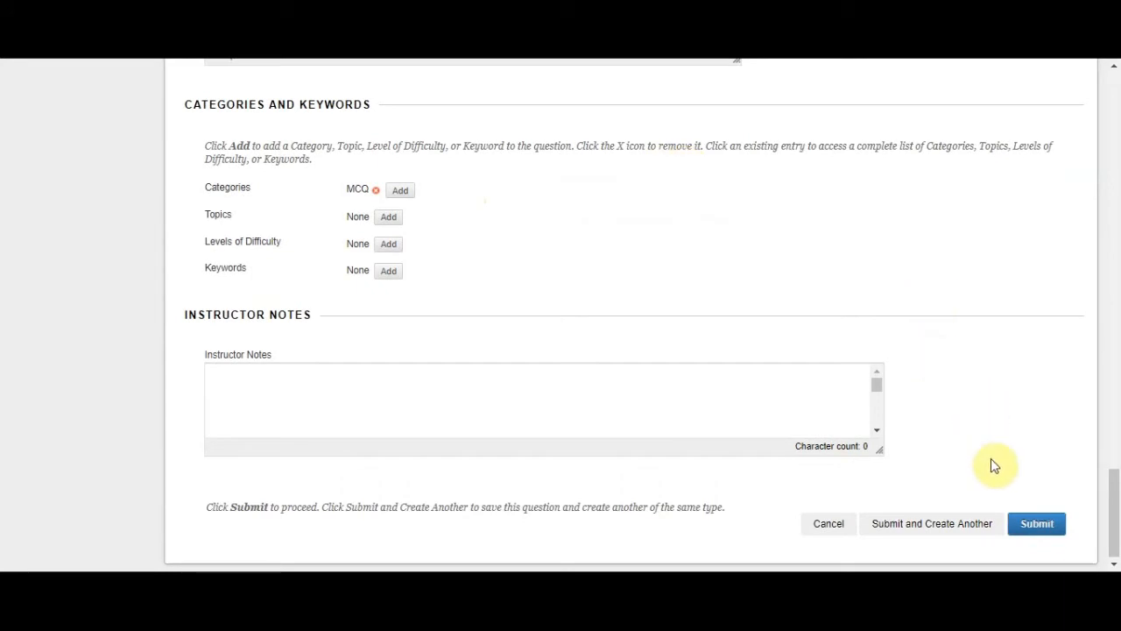
{"action": "left_click", "coordinate": [1048, 530]}
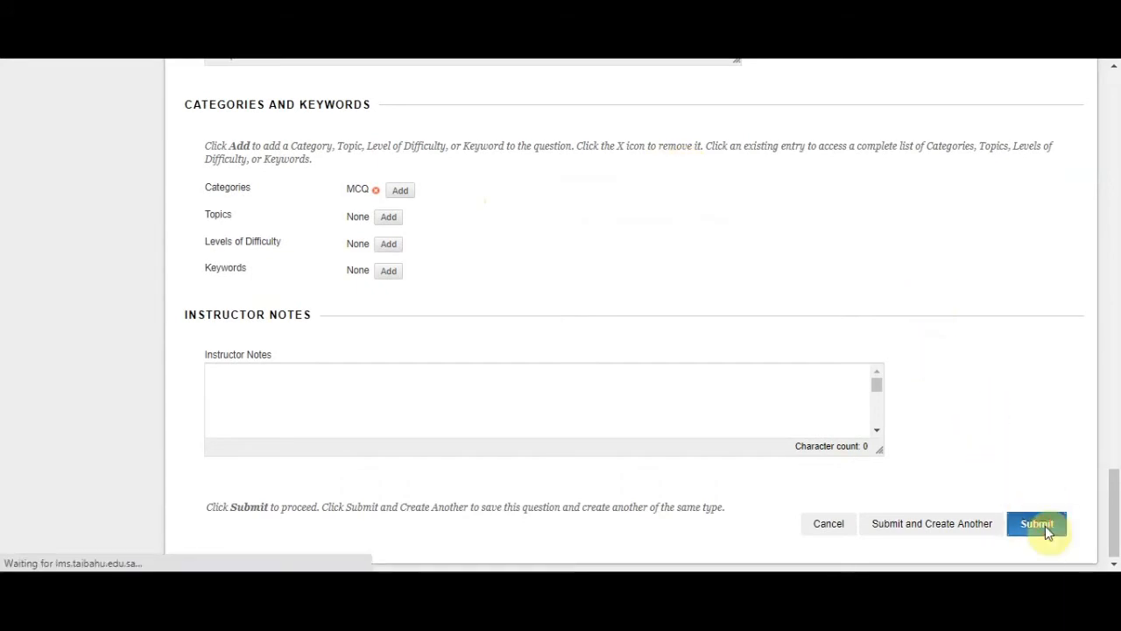
{"action": "scroll", "coordinate": [802, 317], "scroll_direction": "down", "scroll_amount": 2}
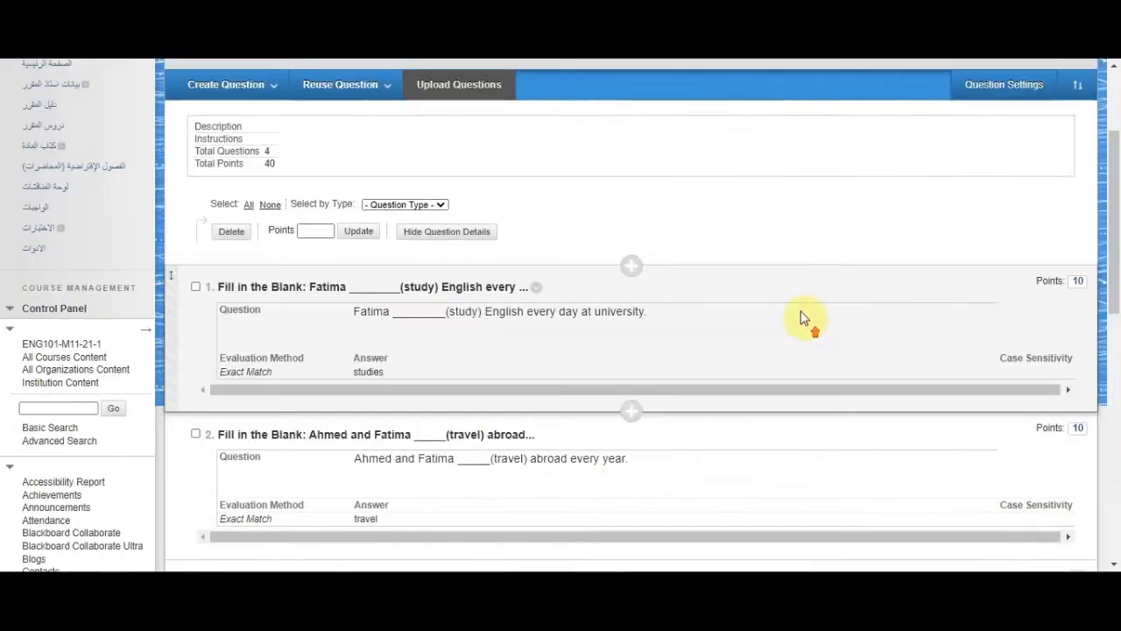
{"action": "scroll", "coordinate": [782, 300], "scroll_direction": "down", "scroll_amount": 6}
{"action": "scroll", "coordinate": [455, 385], "scroll_direction": "down", "scroll_amount": 1}
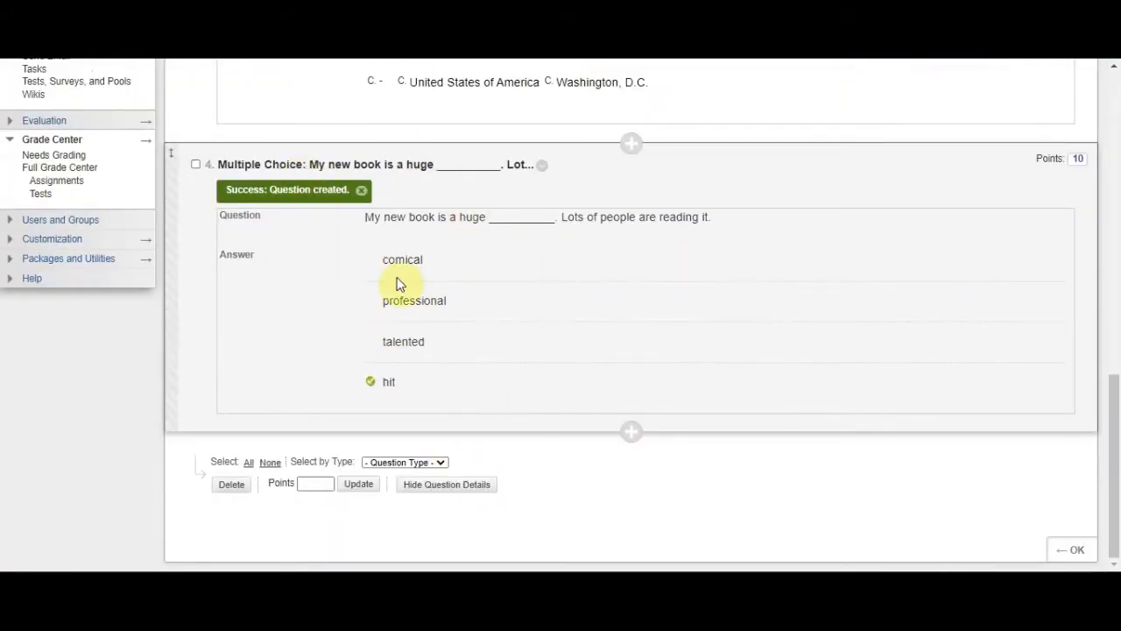
Start creating a True/False question in Demo test 2
{"action": "scroll", "coordinate": [568, 372], "scroll_direction": "up", "scroll_amount": 10}
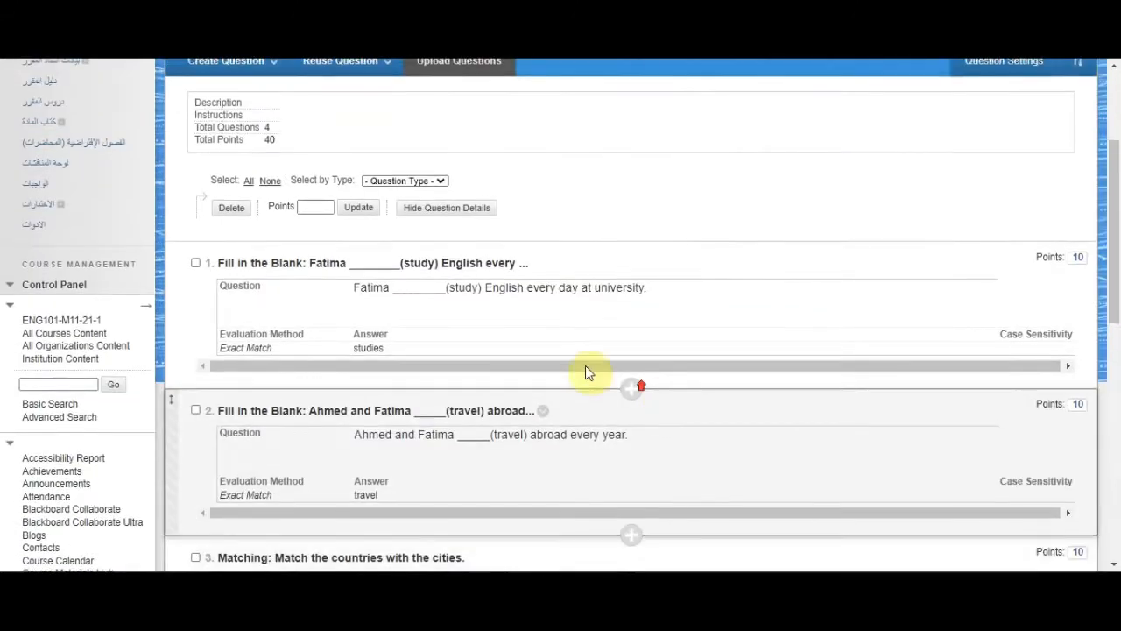
{"action": "scroll", "coordinate": [451, 318], "scroll_direction": "down", "scroll_amount": 2}
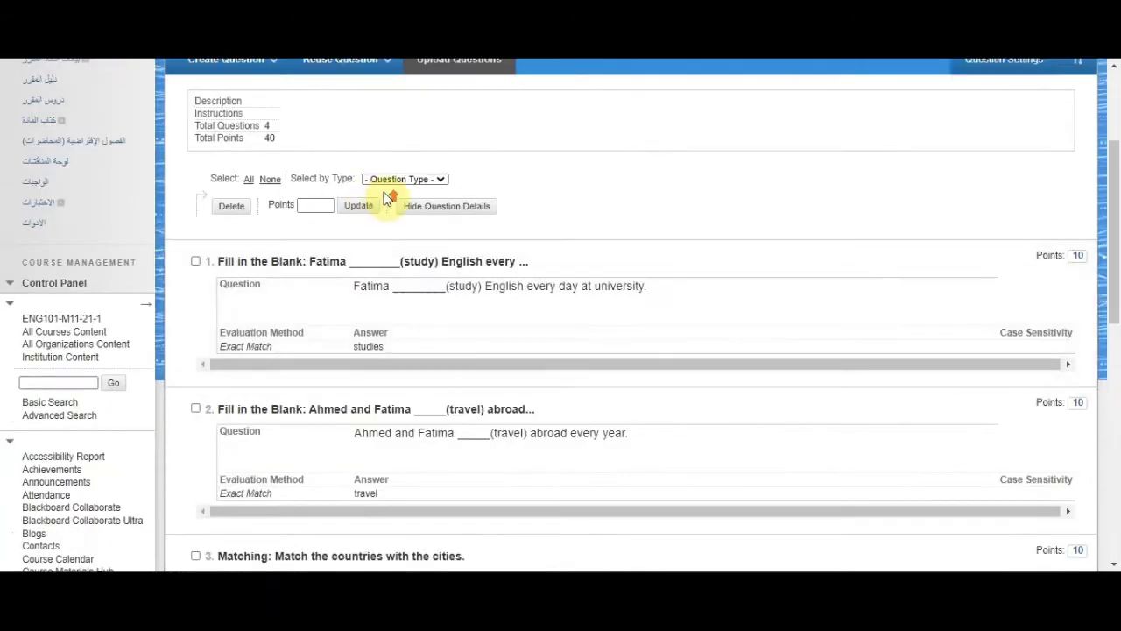
{"action": "mouse_move", "coordinate": [225, 141]}
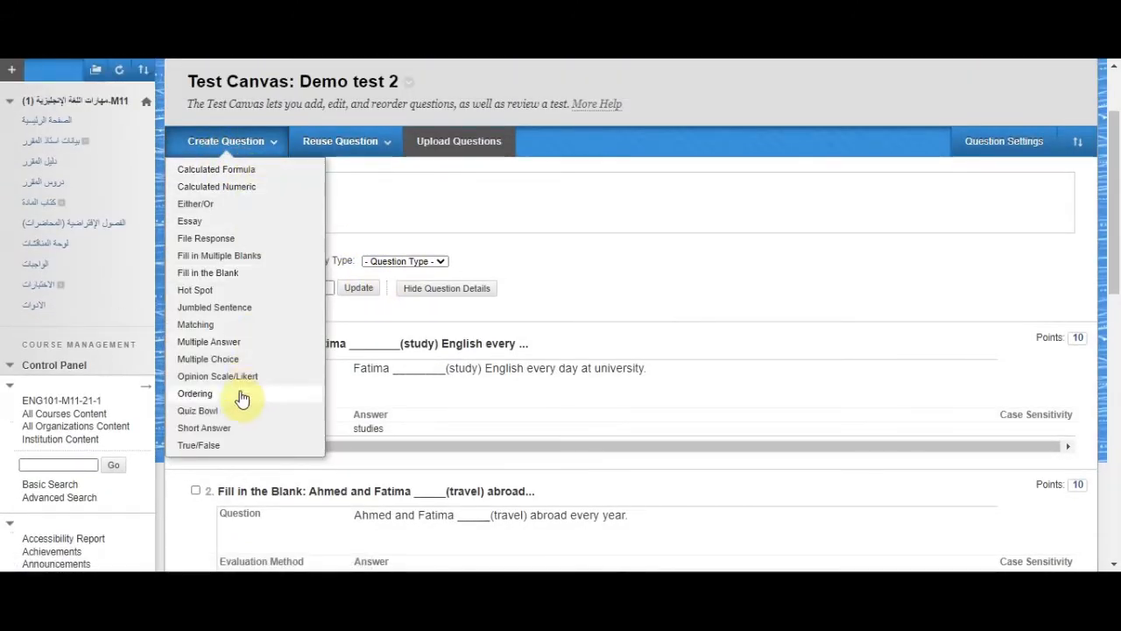
{"action": "left_click", "coordinate": [206, 448]}
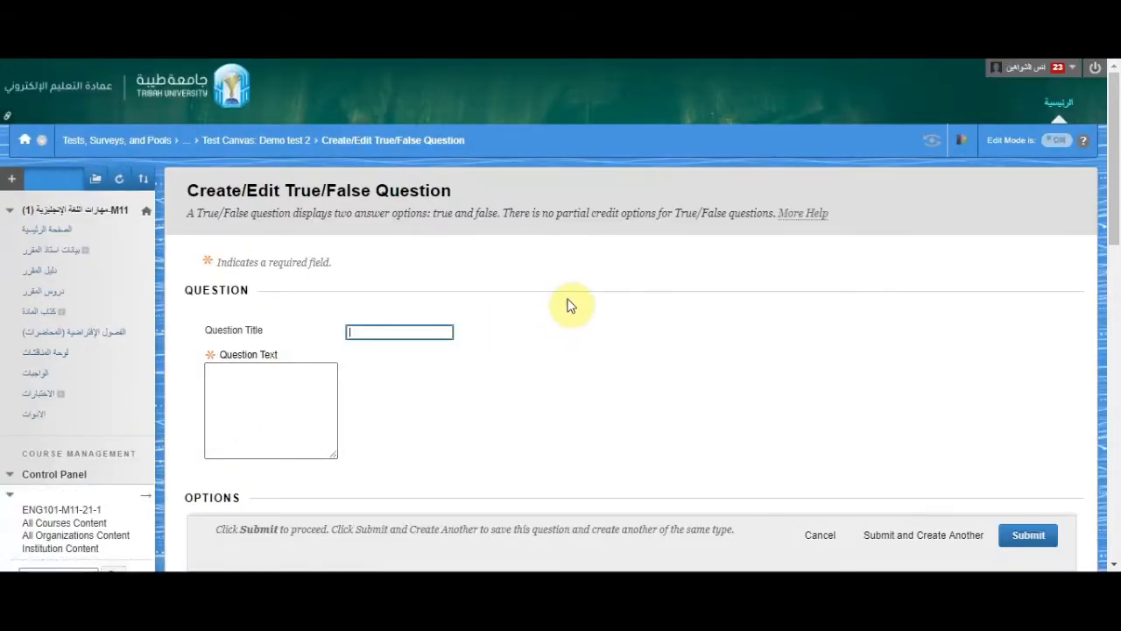
Copy "Riyadh is the capital city of Saudi Arabia." from the Word document into the question text of the Blackboard True/False question
{"action": "scroll", "coordinate": [571, 303], "scroll_direction": "down", "scroll_amount": 5}
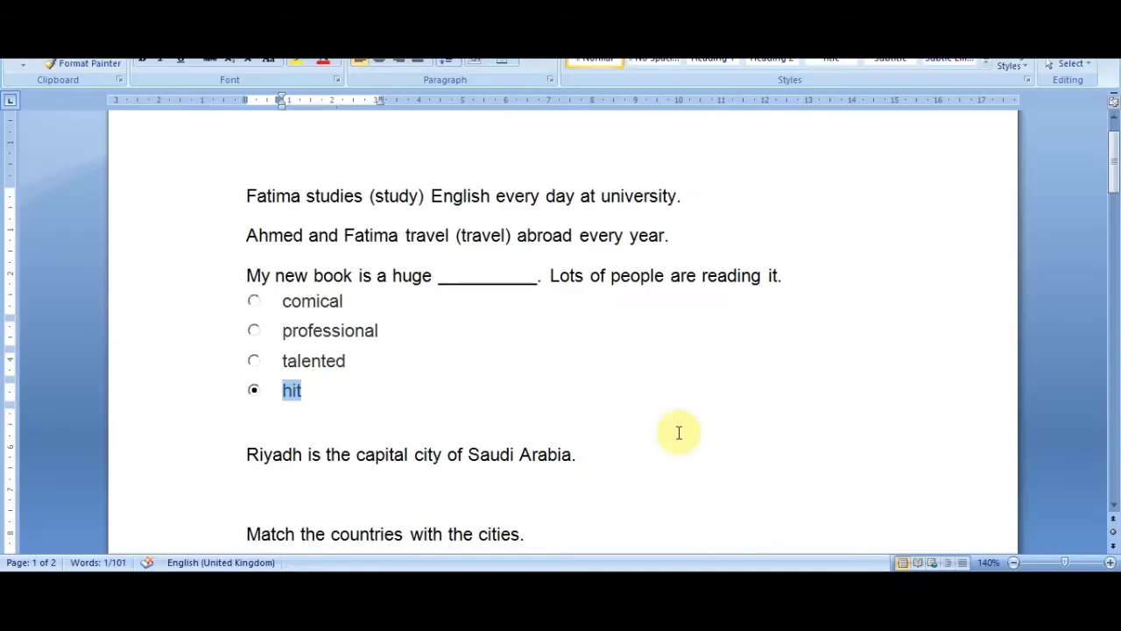
{"action": "scroll", "coordinate": [596, 408], "scroll_direction": "down", "scroll_amount": 2}
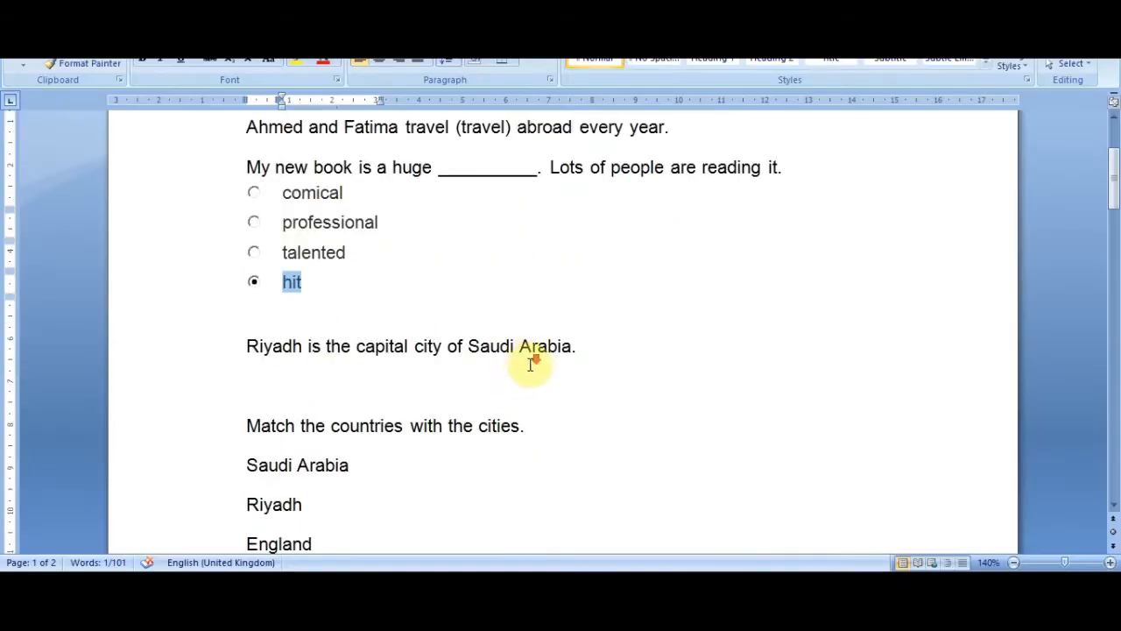
{"action": "scroll", "coordinate": [544, 272], "scroll_direction": "down", "scroll_amount": 3}
{"action": "left_click_drag", "start_coordinate": [576, 186], "coordinate": [243, 186]}
{"action": "key", "text": "ctrl+c"}
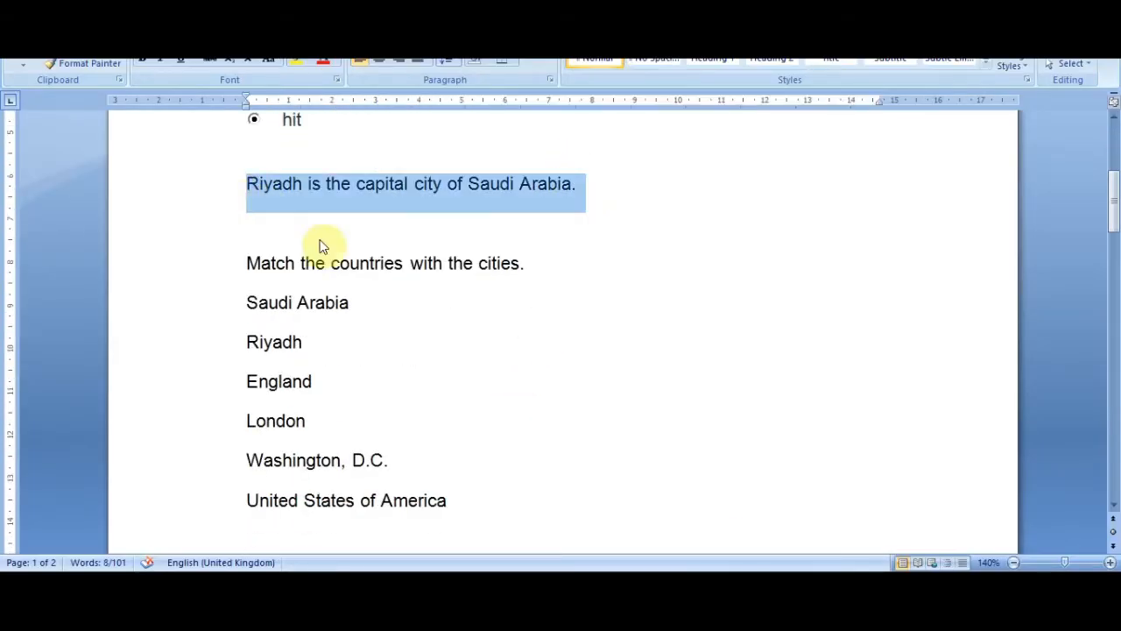
{"action": "key", "text": "alt+Tab"}
{"action": "left_click", "coordinate": [438, 234]}
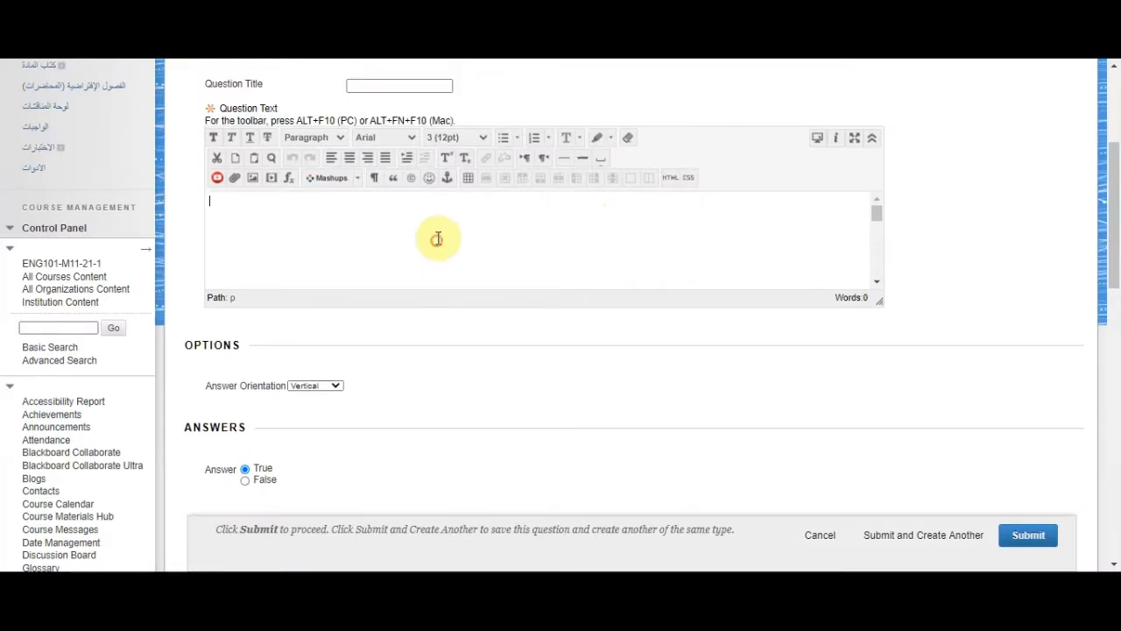
{"action": "key", "text": "ctrl+v"}
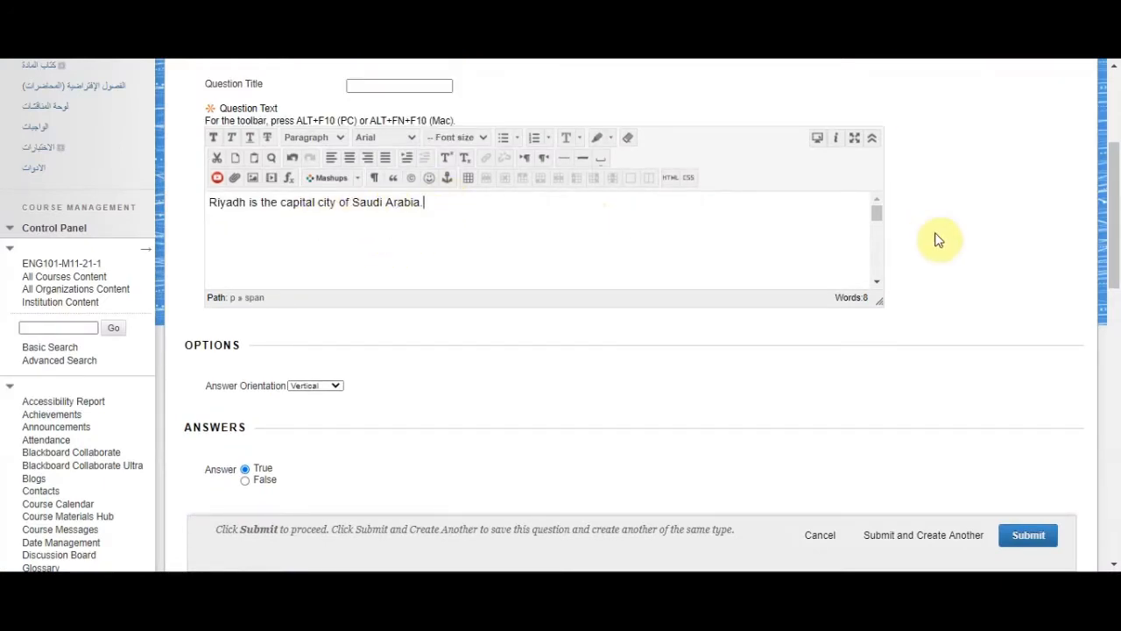
Try False as the answer to the Riyadh statement, set it back to True and recheck the question text
{"action": "scroll", "coordinate": [937, 237], "scroll_direction": "down", "scroll_amount": 1}
{"action": "scroll", "coordinate": [955, 223], "scroll_direction": "down", "scroll_amount": 1}
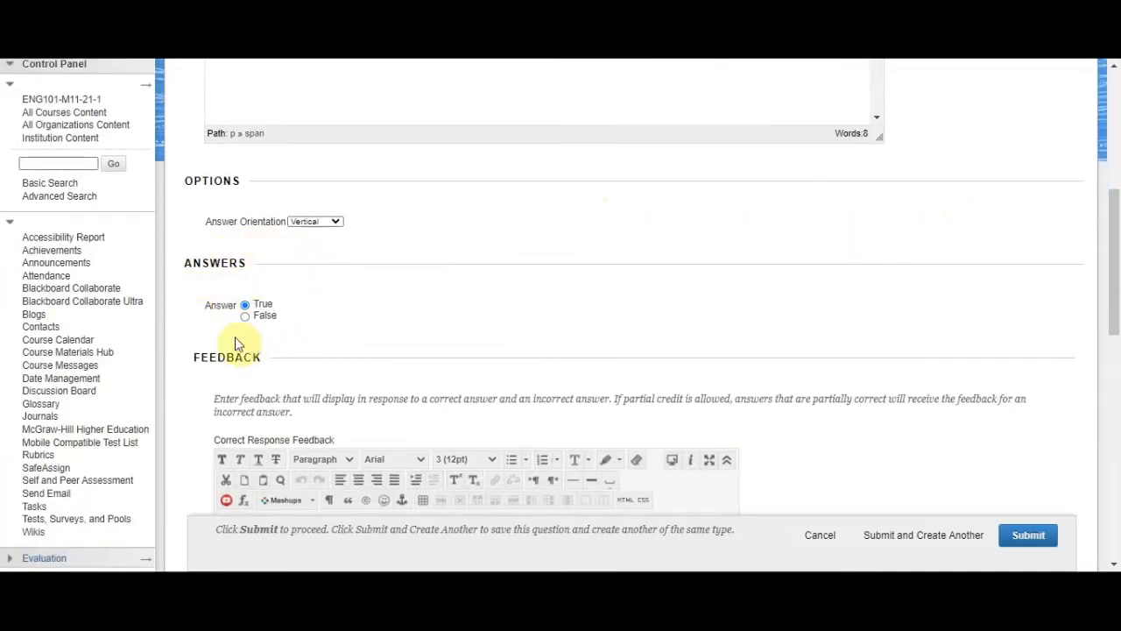
{"action": "left_click", "coordinate": [246, 315]}
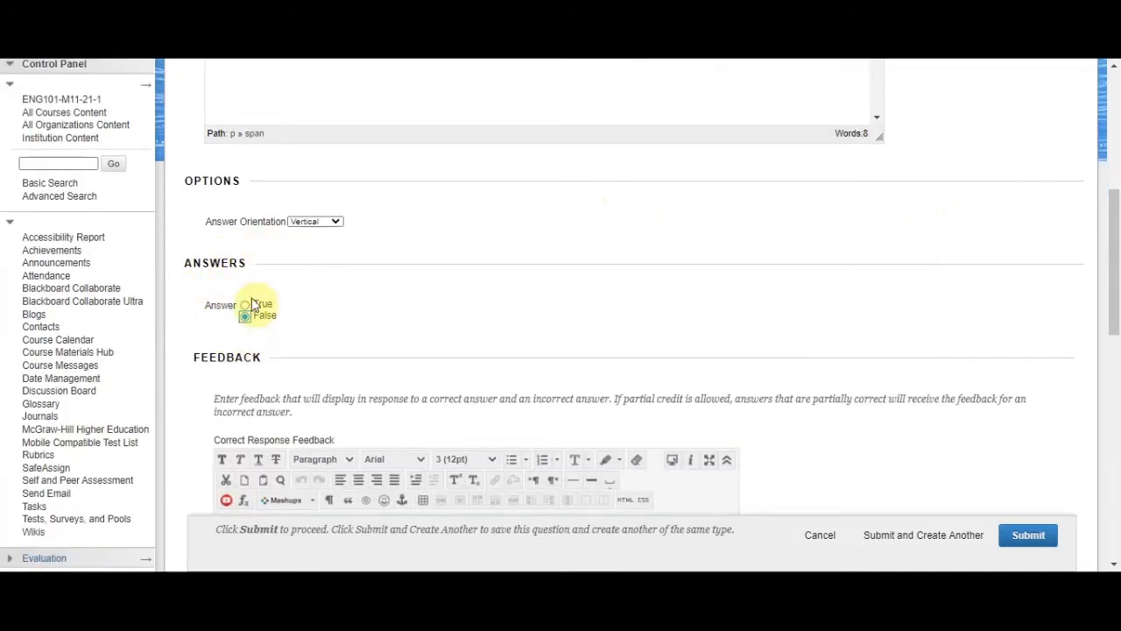
{"action": "left_click", "coordinate": [245, 306]}
{"action": "scroll", "coordinate": [806, 327], "scroll_direction": "up", "scroll_amount": 2}
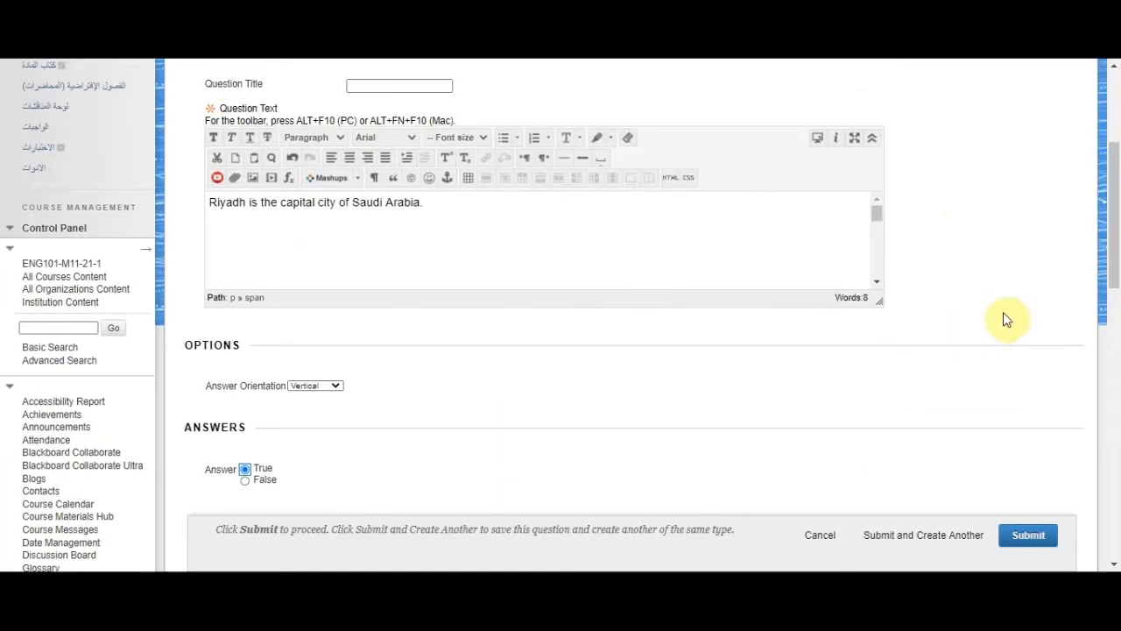
Add the category "TrueFalse" to the question, leaving the response feedback fields empty
{"action": "scroll", "coordinate": [999, 313], "scroll_direction": "down", "scroll_amount": 1}
{"action": "scroll", "coordinate": [458, 321], "scroll_direction": "down", "scroll_amount": 7}
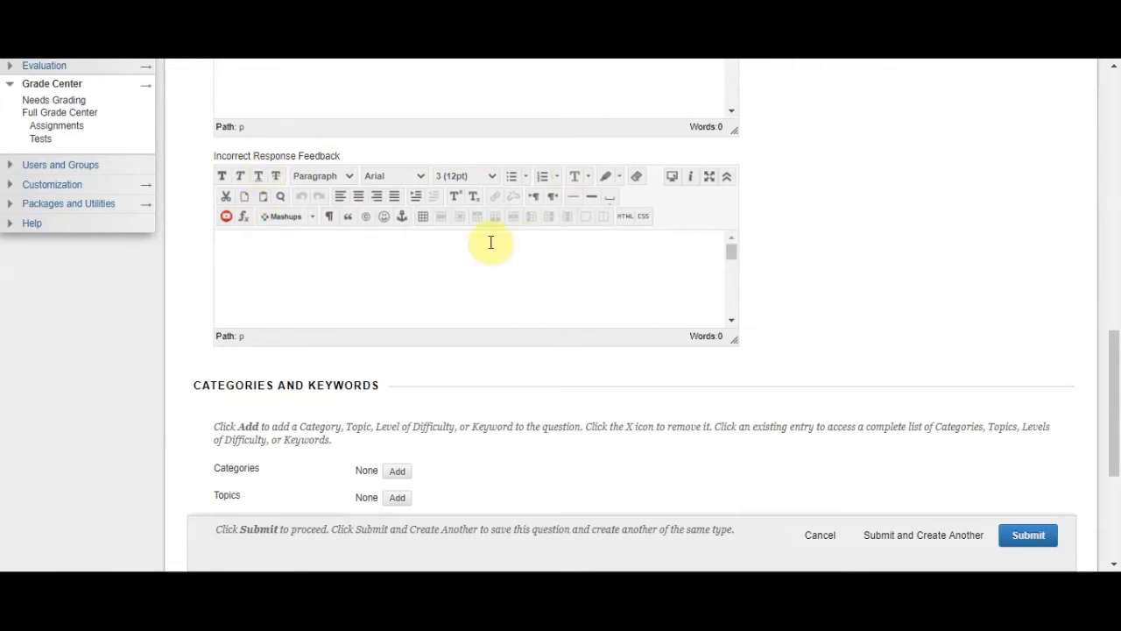
{"action": "scroll", "coordinate": [694, 267], "scroll_direction": "down", "scroll_amount": 1}
{"action": "scroll", "coordinate": [909, 275], "scroll_direction": "down", "scroll_amount": 3}
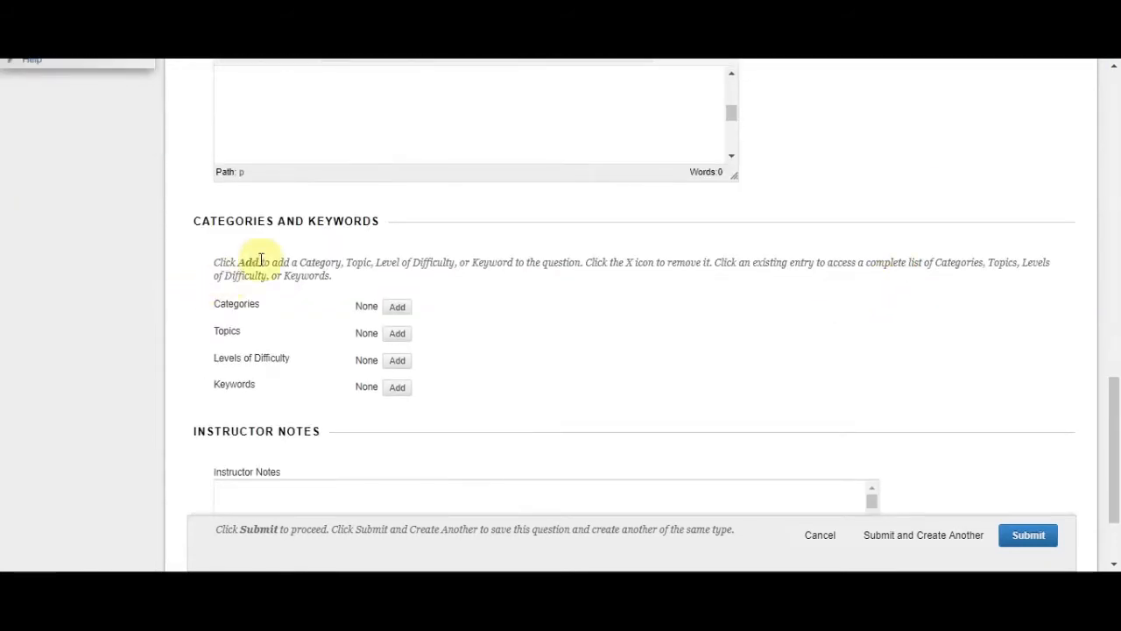
{"action": "left_click", "coordinate": [398, 306]}
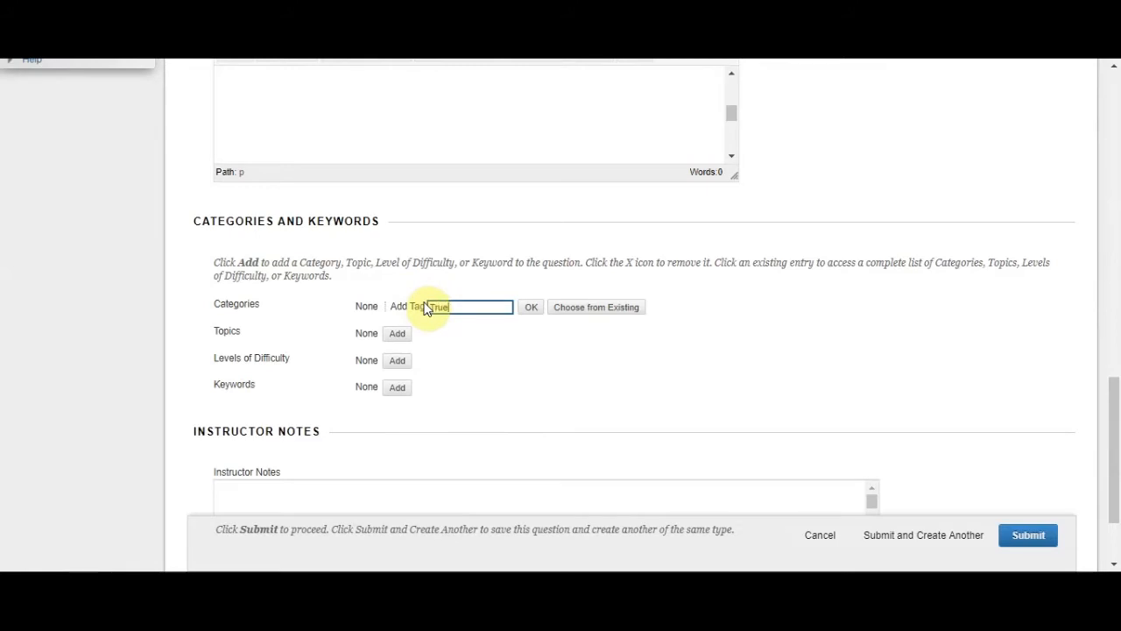
{"action": "left_click", "coordinate": [529, 307]}
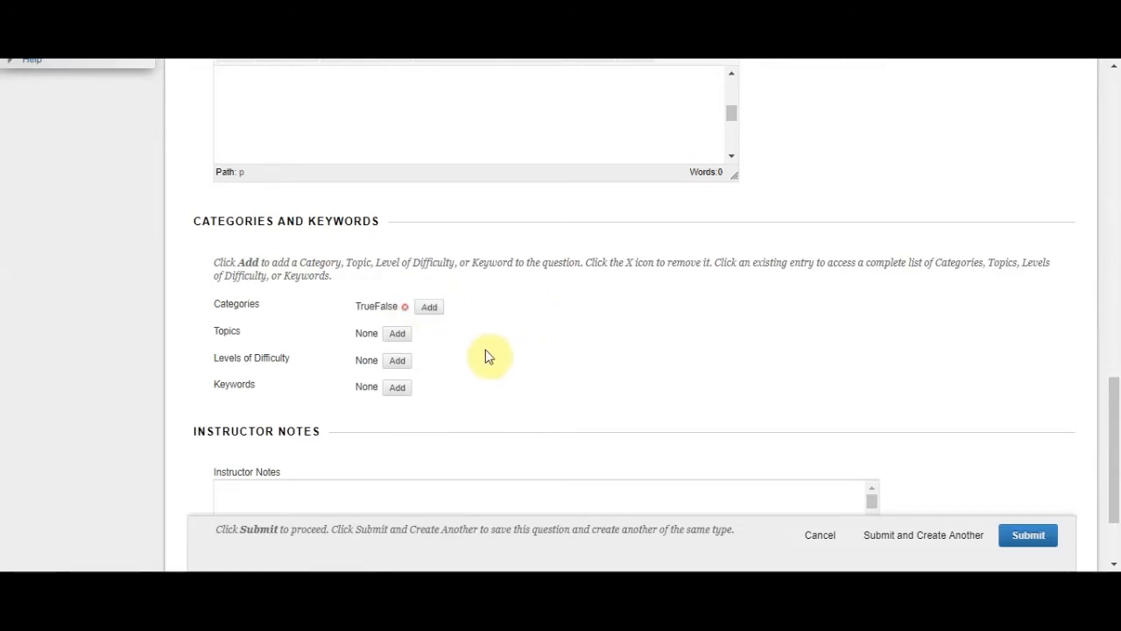
Submit the True/False question and check its entry at the end of the test's question list
{"action": "scroll", "coordinate": [620, 281], "scroll_direction": "down", "scroll_amount": 2}
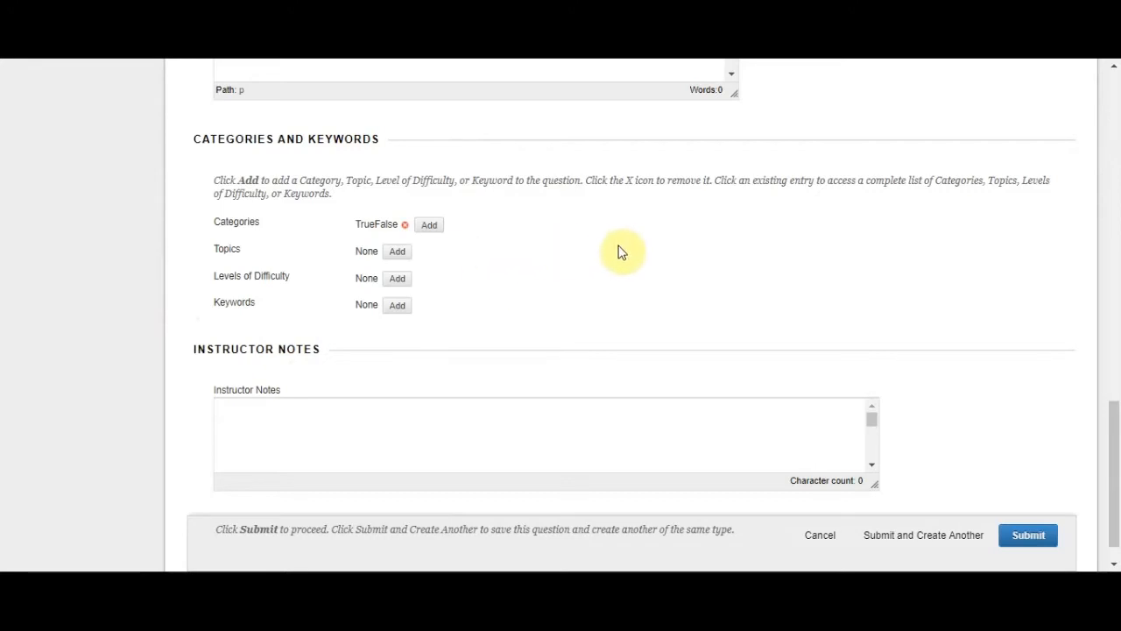
{"action": "scroll", "coordinate": [626, 248], "scroll_direction": "down", "scroll_amount": 1}
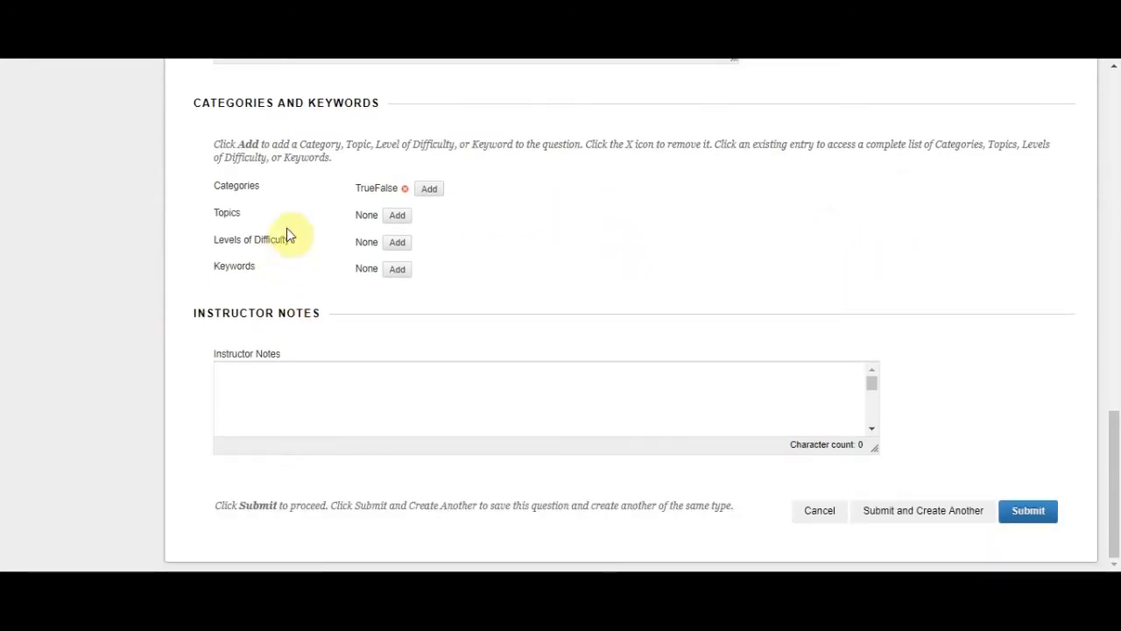
{"action": "left_click", "coordinate": [1029, 512]}
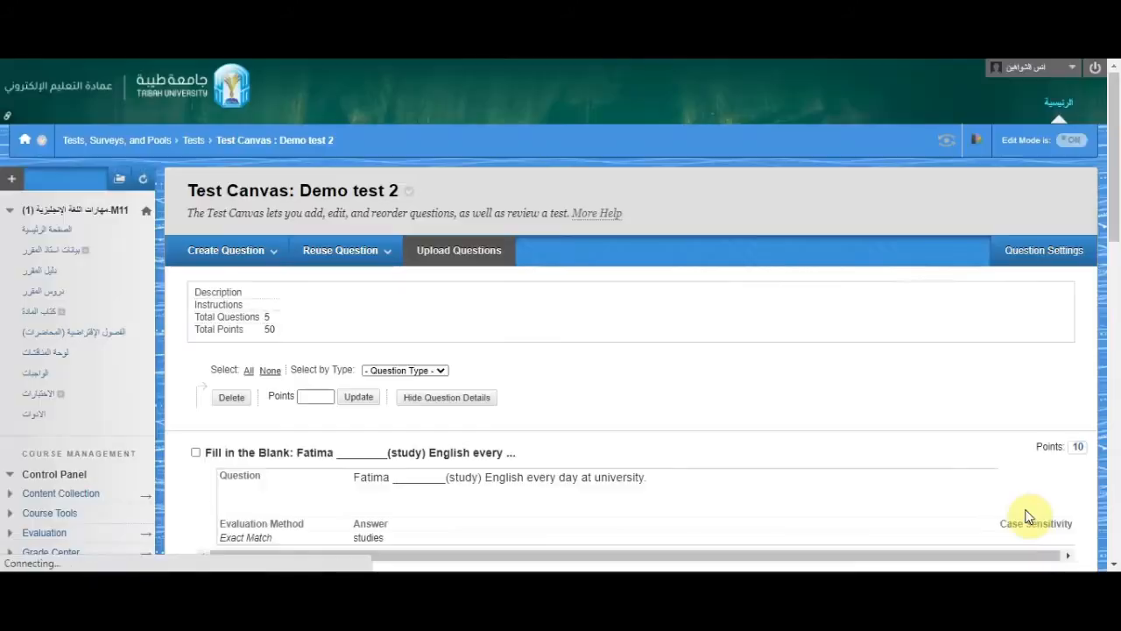
{"action": "scroll", "coordinate": [727, 279], "scroll_direction": "down", "scroll_amount": 3}
{"action": "scroll", "coordinate": [727, 275], "scroll_direction": "down", "scroll_amount": 10}
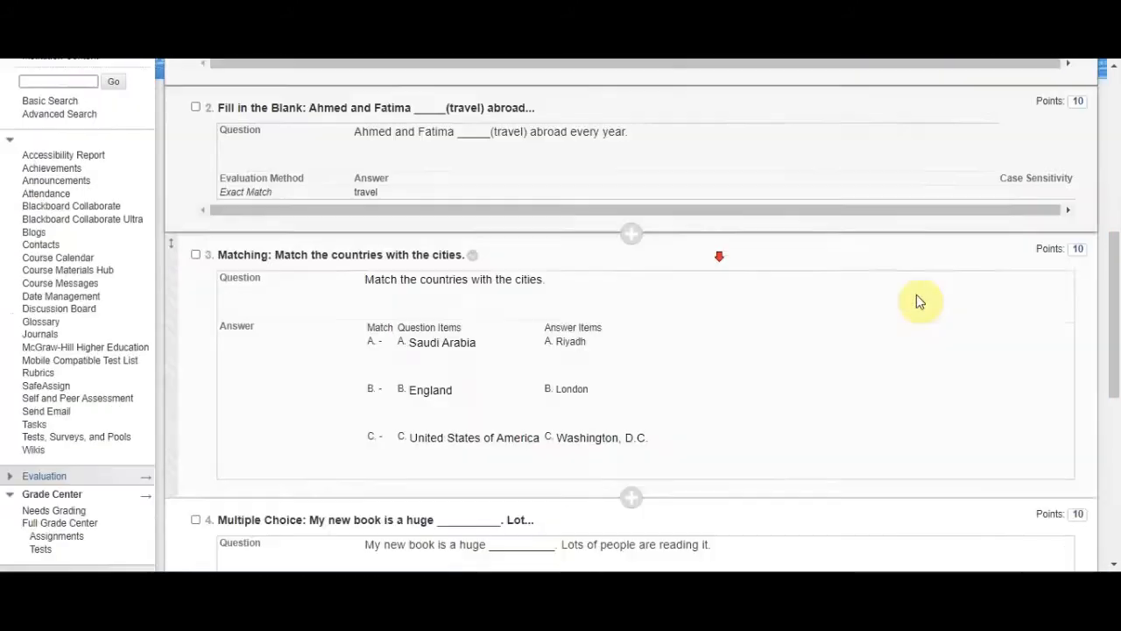
{"action": "scroll", "coordinate": [848, 350], "scroll_direction": "down", "scroll_amount": 1}
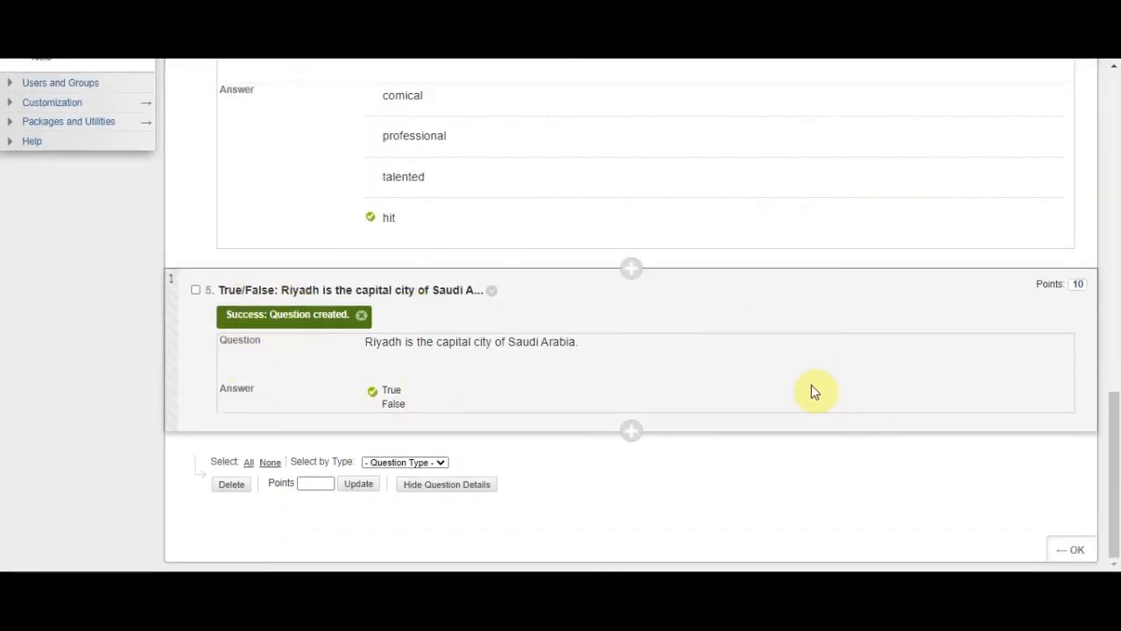
Examine the points assigned to the questions in the test, including the points and extra credit settings of question 1
{"action": "scroll", "coordinate": [633, 388], "scroll_direction": "up", "scroll_amount": 5}
{"action": "scroll", "coordinate": [359, 378], "scroll_direction": "up", "scroll_amount": 5}
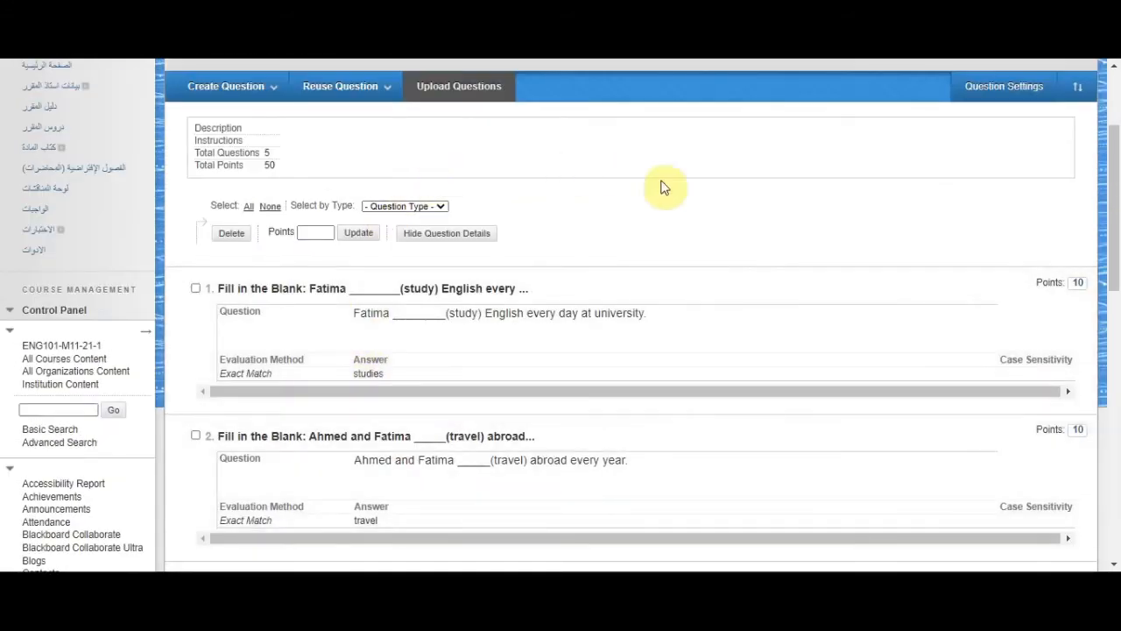
{"action": "scroll", "coordinate": [664, 173], "scroll_direction": "down", "scroll_amount": 2}
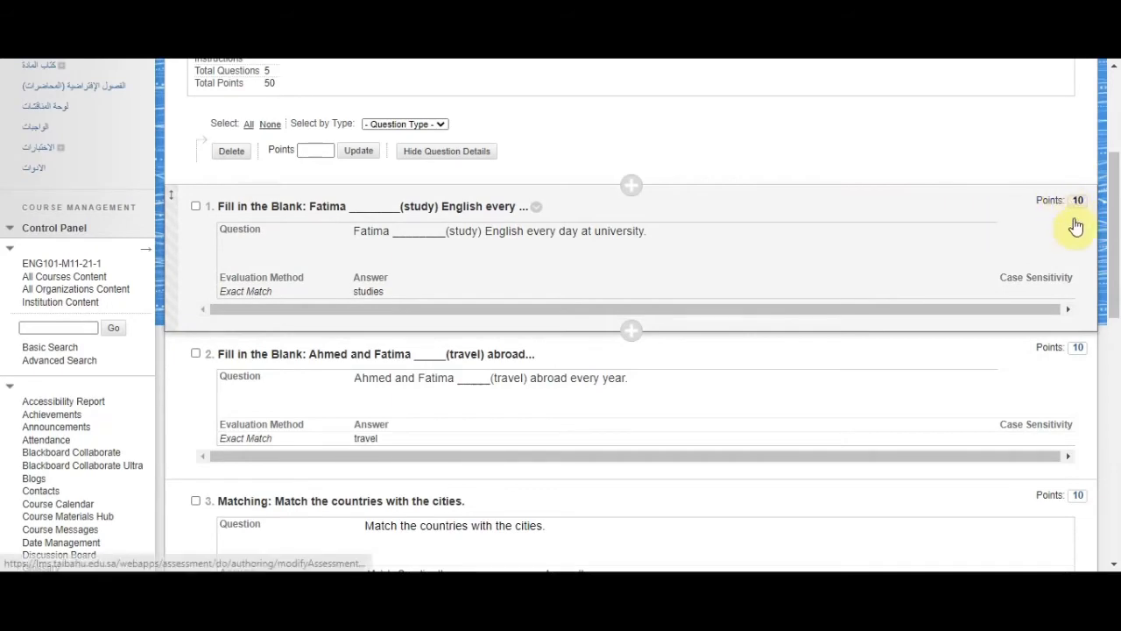
{"action": "scroll", "coordinate": [1104, 285], "scroll_direction": "down", "scroll_amount": 2}
{"action": "scroll", "coordinate": [1095, 262], "scroll_direction": "down", "scroll_amount": 5}
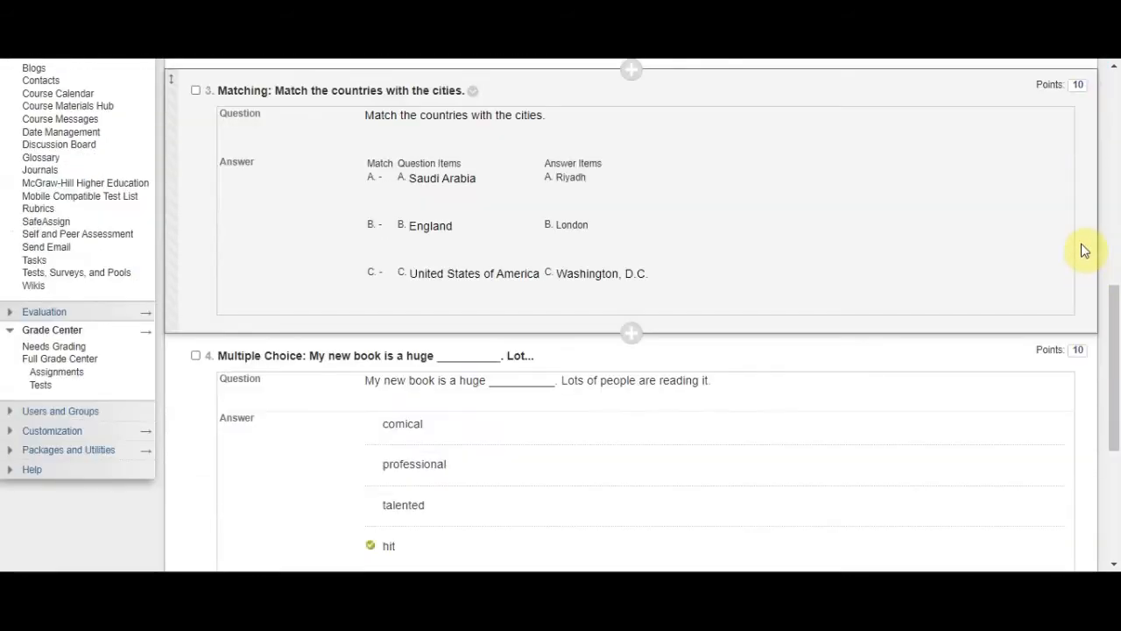
{"action": "scroll", "coordinate": [1084, 254], "scroll_direction": "up", "scroll_amount": 3}
{"action": "scroll", "coordinate": [1082, 263], "scroll_direction": "up", "scroll_amount": 4}
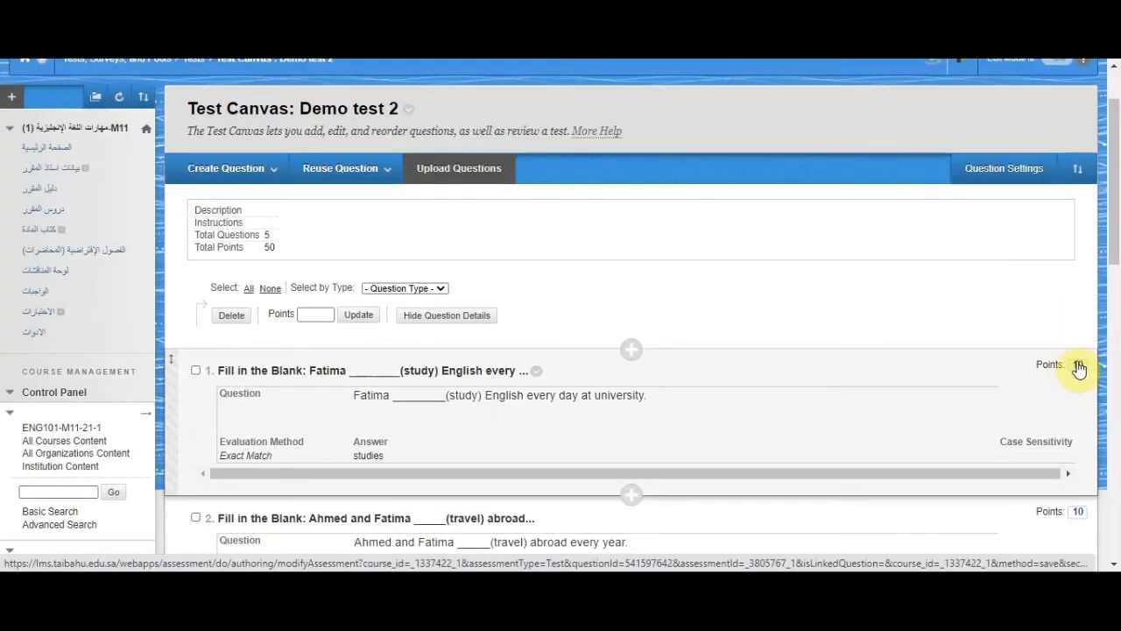
{"action": "left_click", "coordinate": [1078, 366]}
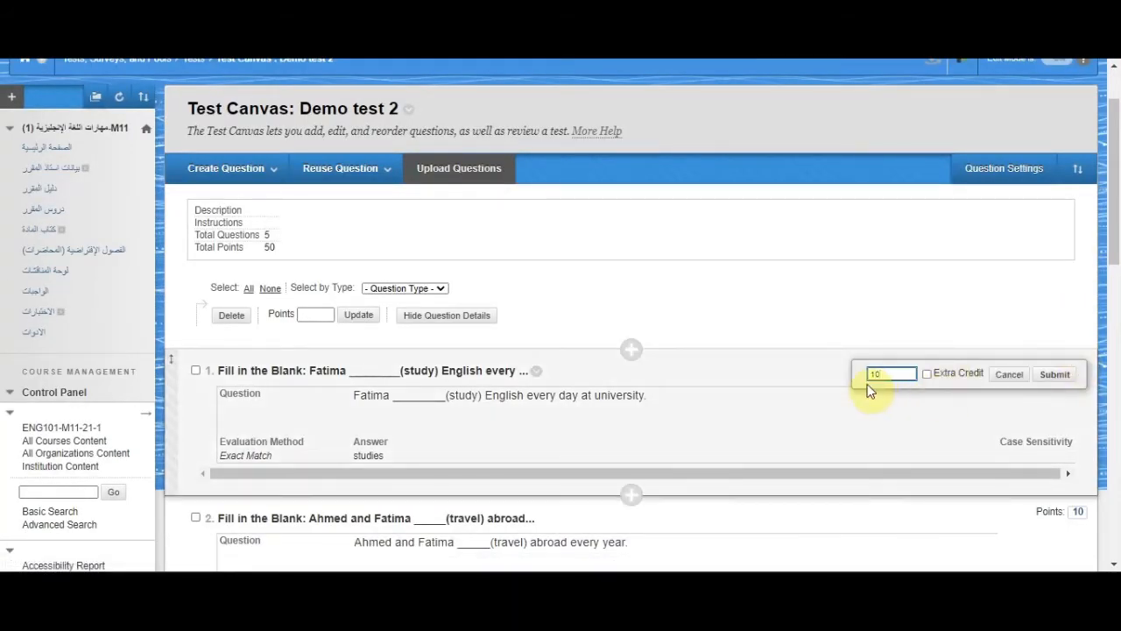
{"action": "left_click", "coordinate": [826, 298]}
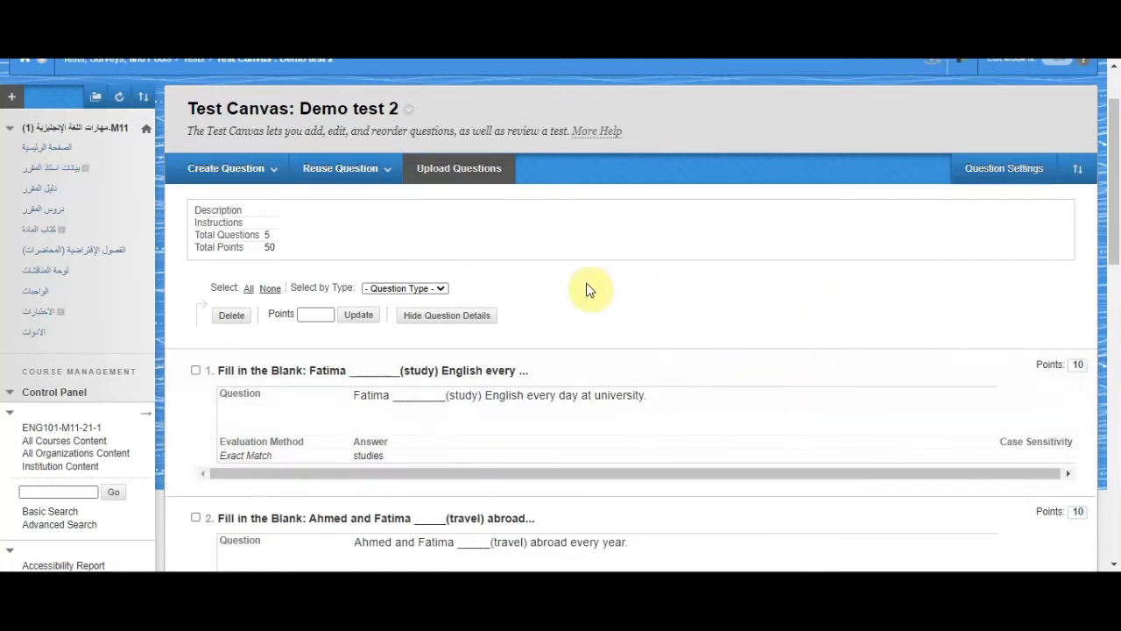
Set the points of questions 1, 3 and 4 to 5 in one bulk update and check the points in the question list
{"action": "left_click", "coordinate": [196, 371]}
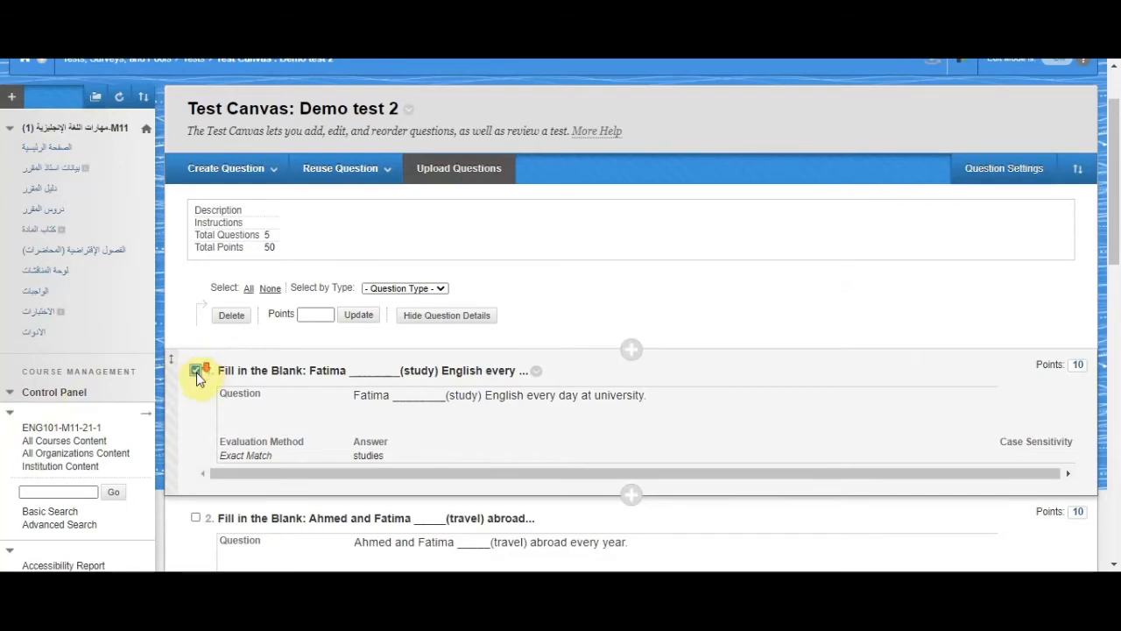
{"action": "scroll", "coordinate": [814, 220], "scroll_direction": "down", "scroll_amount": 3}
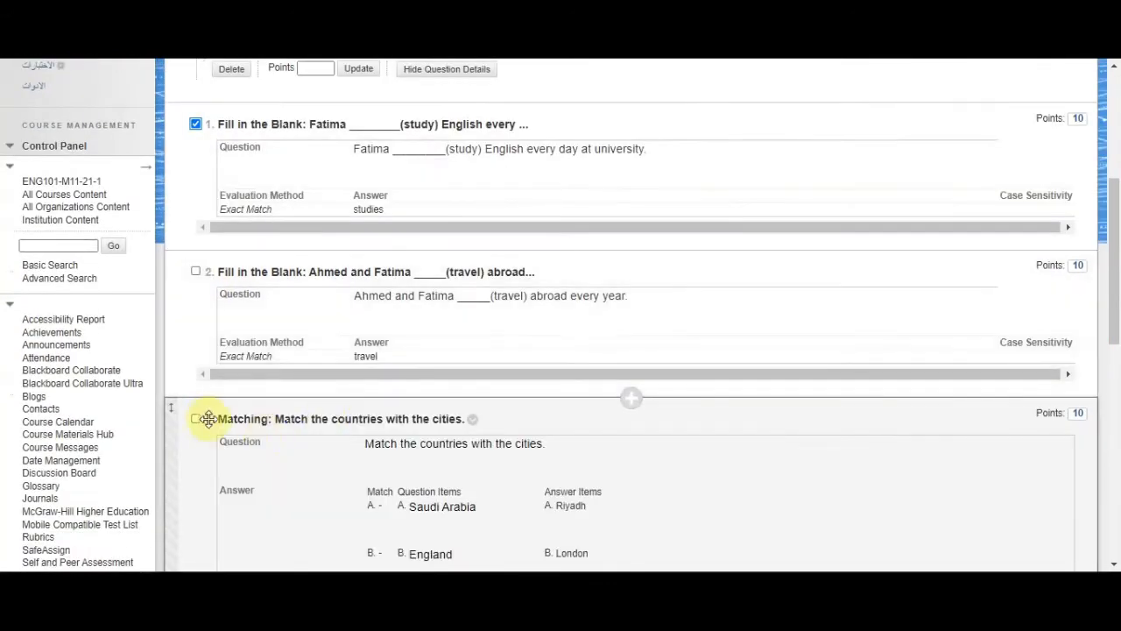
{"action": "left_click", "coordinate": [197, 420]}
{"action": "scroll", "coordinate": [833, 219], "scroll_direction": "down", "scroll_amount": 5}
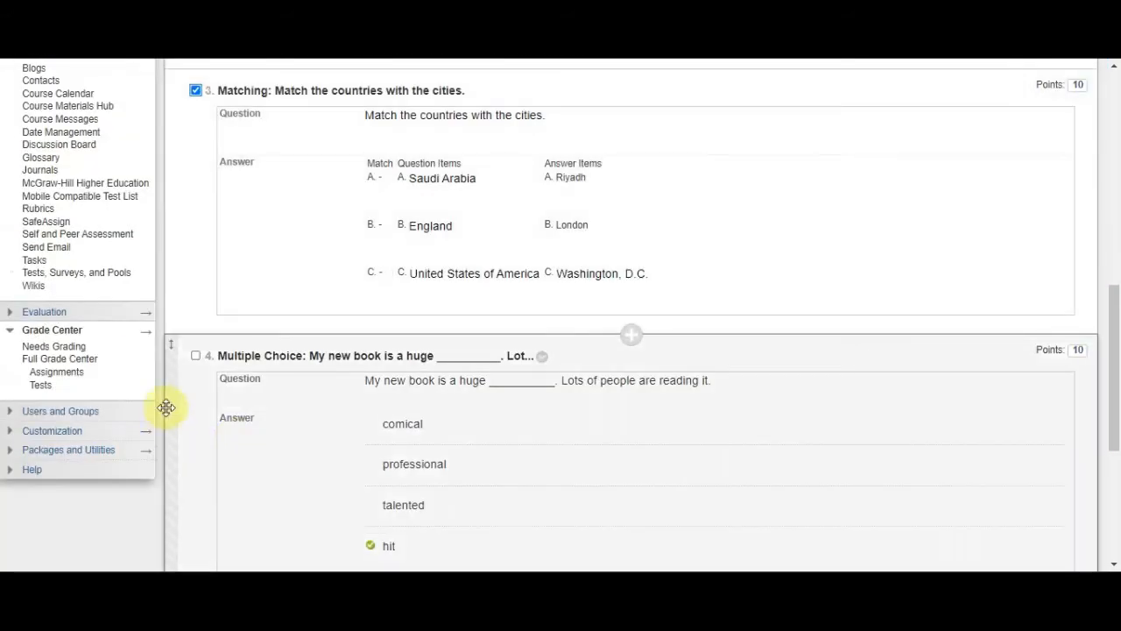
{"action": "left_click", "coordinate": [196, 356]}
{"action": "scroll", "coordinate": [796, 321], "scroll_direction": "up", "scroll_amount": 8}
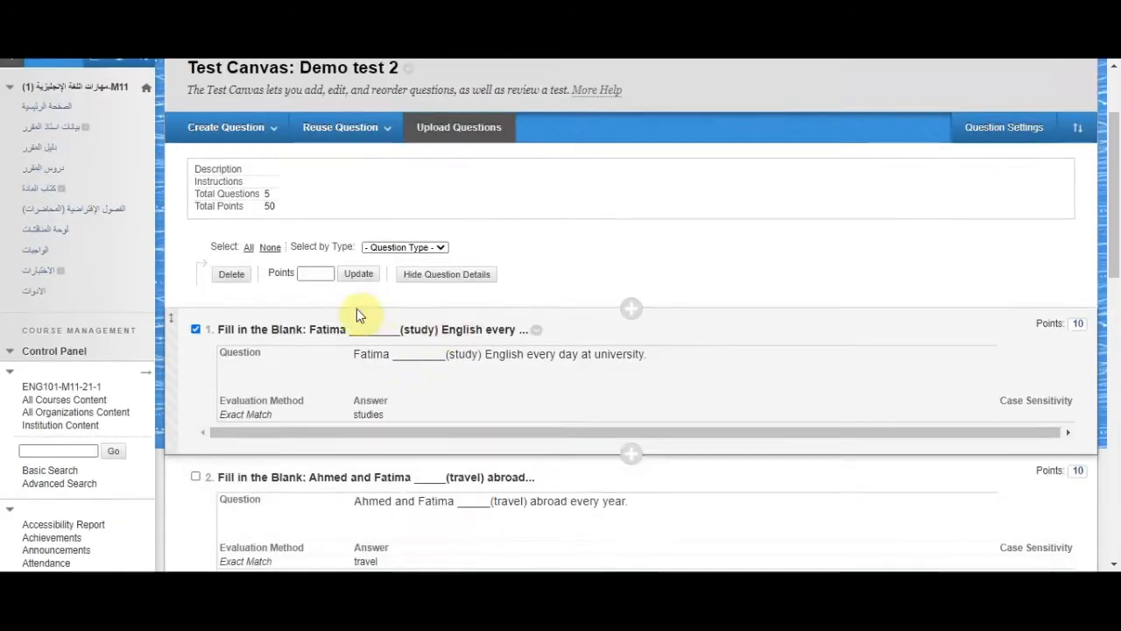
{"action": "left_click", "coordinate": [313, 315]}
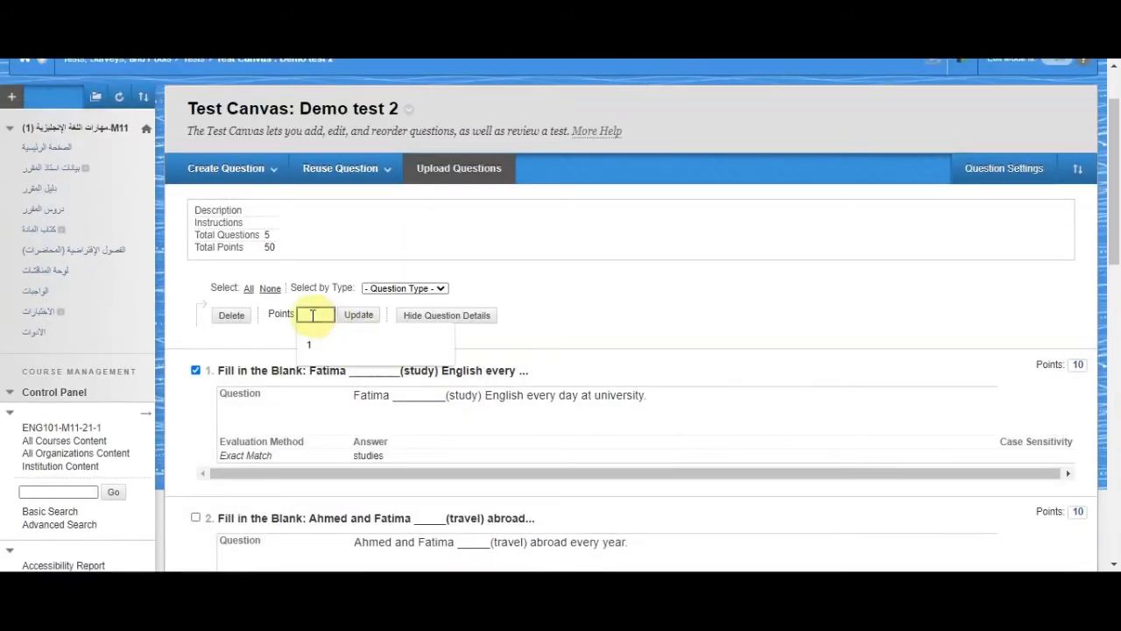
{"action": "type", "text": "5"}
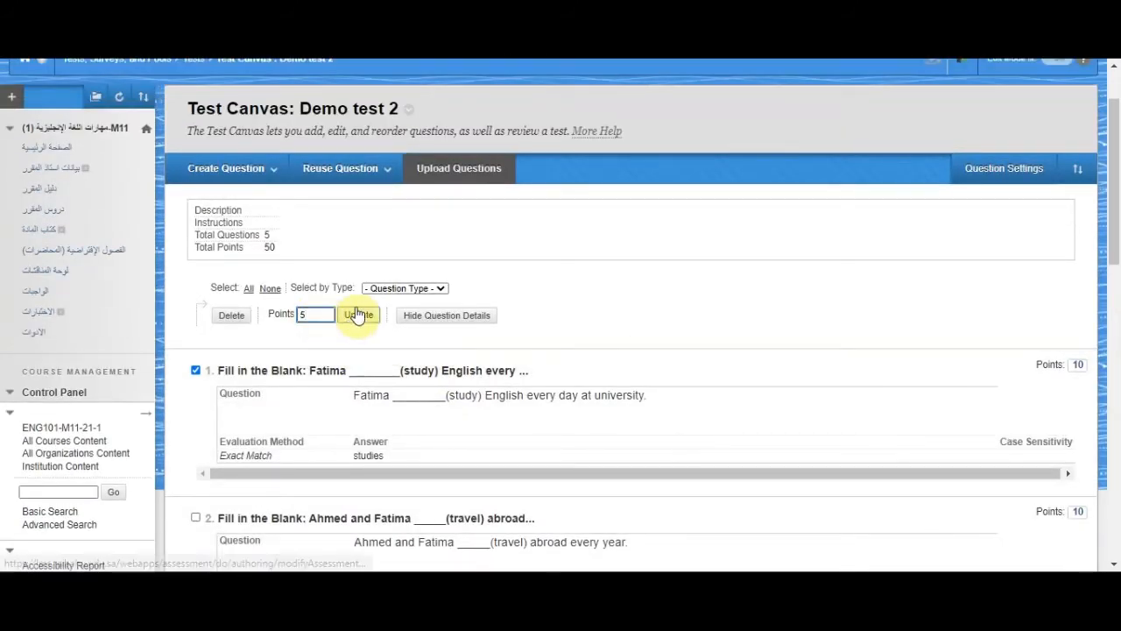
{"action": "left_click", "coordinate": [361, 317]}
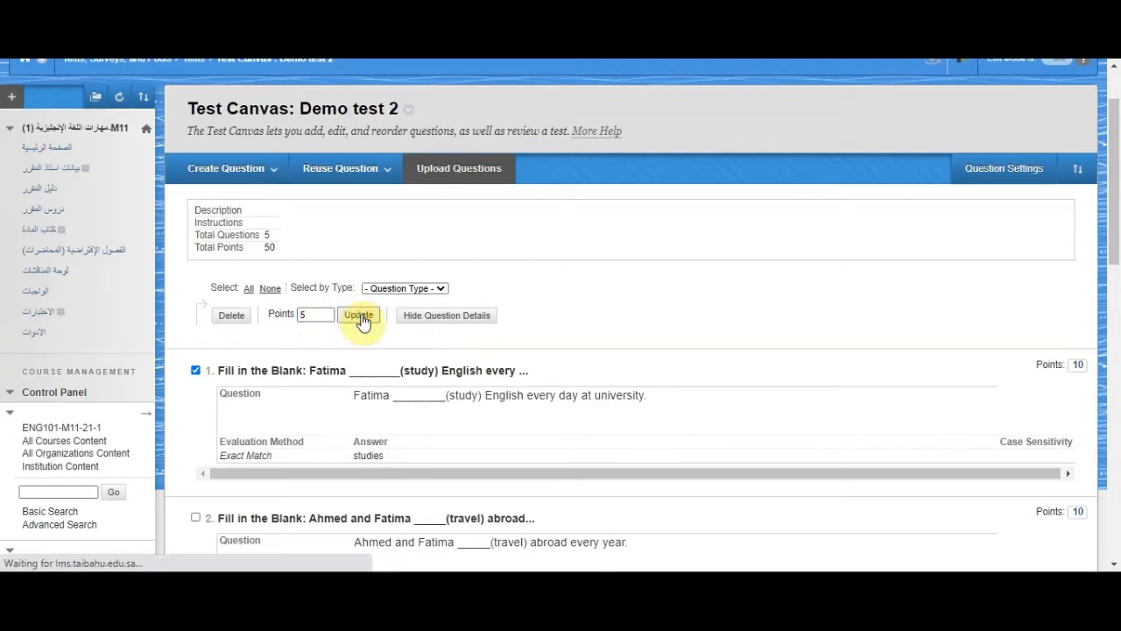
{"action": "scroll", "coordinate": [710, 326], "scroll_direction": "down", "scroll_amount": 3}
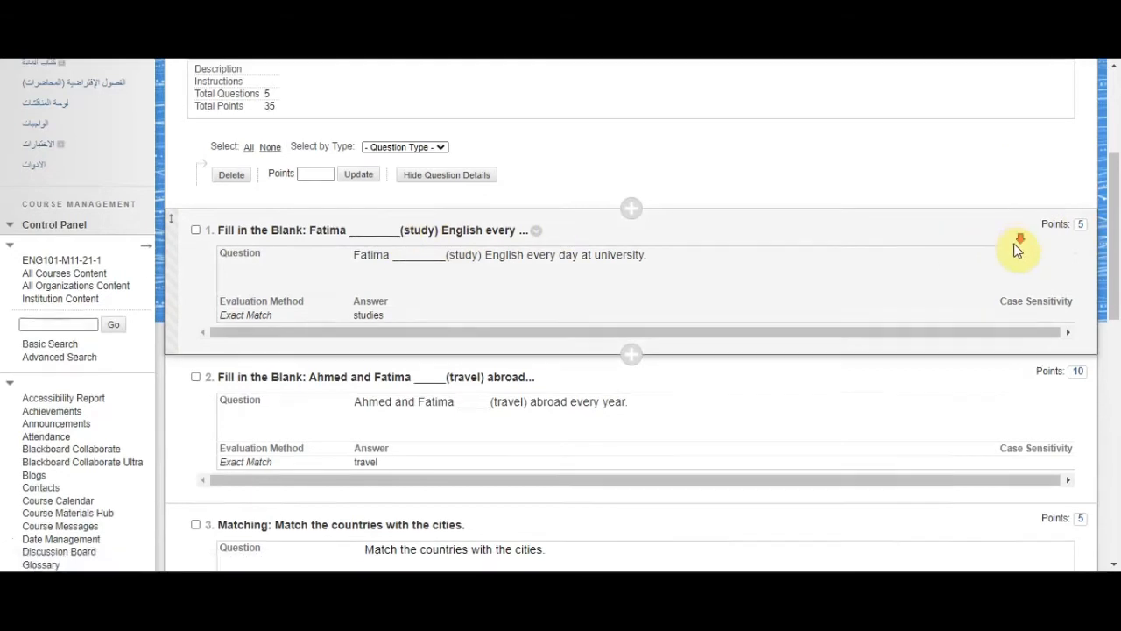
{"action": "scroll", "coordinate": [1096, 325], "scroll_direction": "down", "scroll_amount": 2}
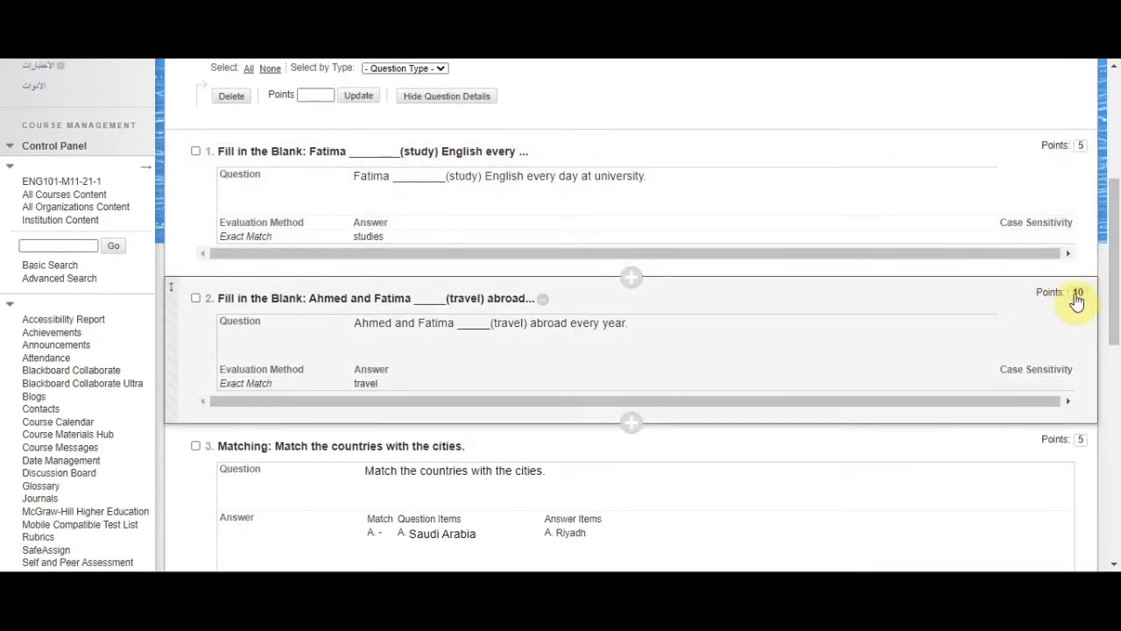
Select all questions in the test, leaving the bulk points value empty
{"action": "scroll", "coordinate": [763, 260], "scroll_direction": "up", "scroll_amount": 4}
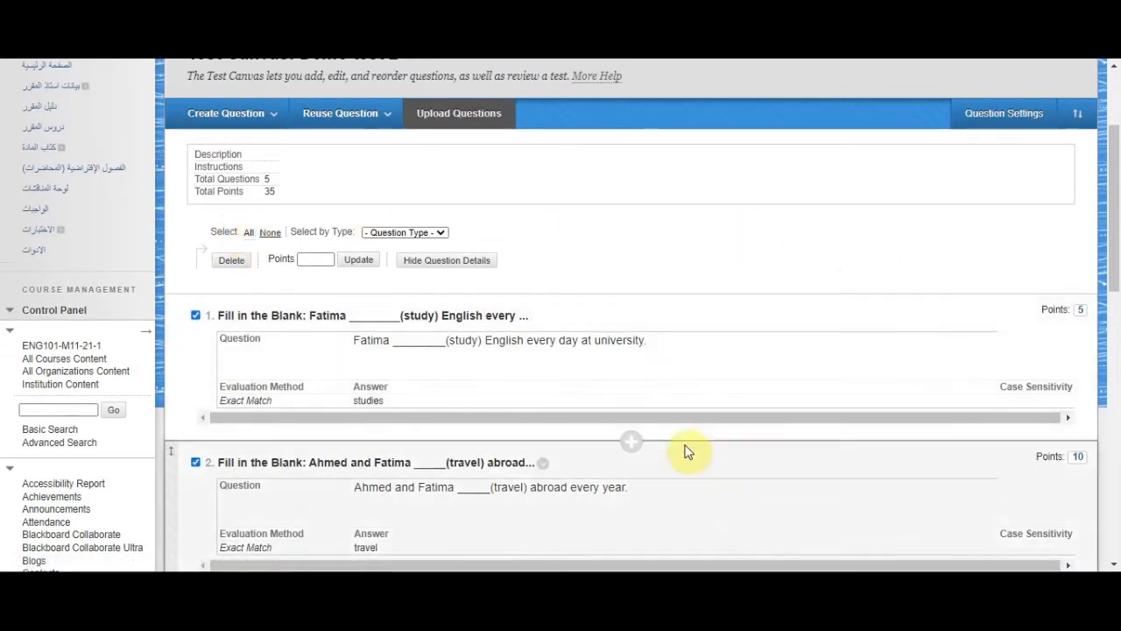
{"action": "left_click", "coordinate": [314, 259]}
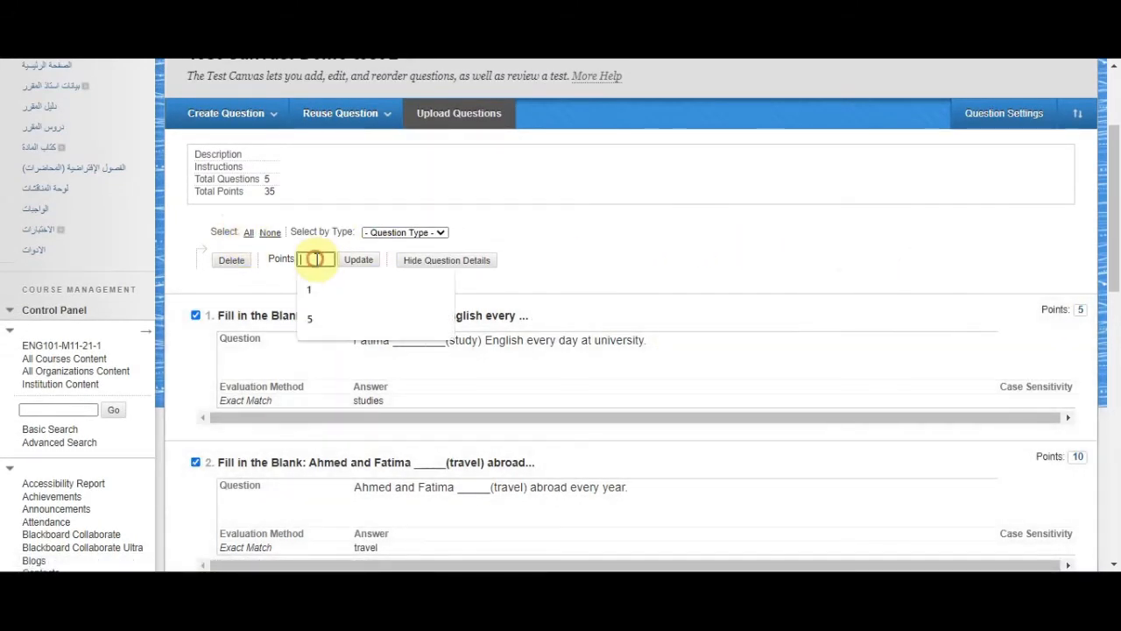
{"action": "left_click", "coordinate": [596, 250]}
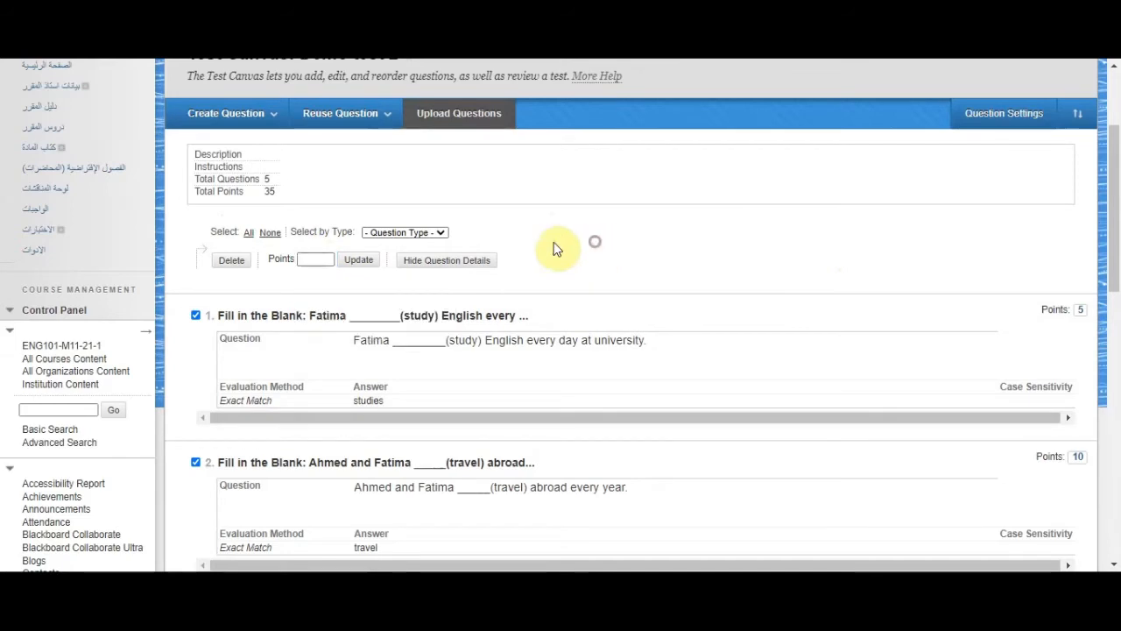
Select only the Multiple Choice questions by type and enter 6 as the bulk points value without updating
{"action": "left_click", "coordinate": [404, 232]}
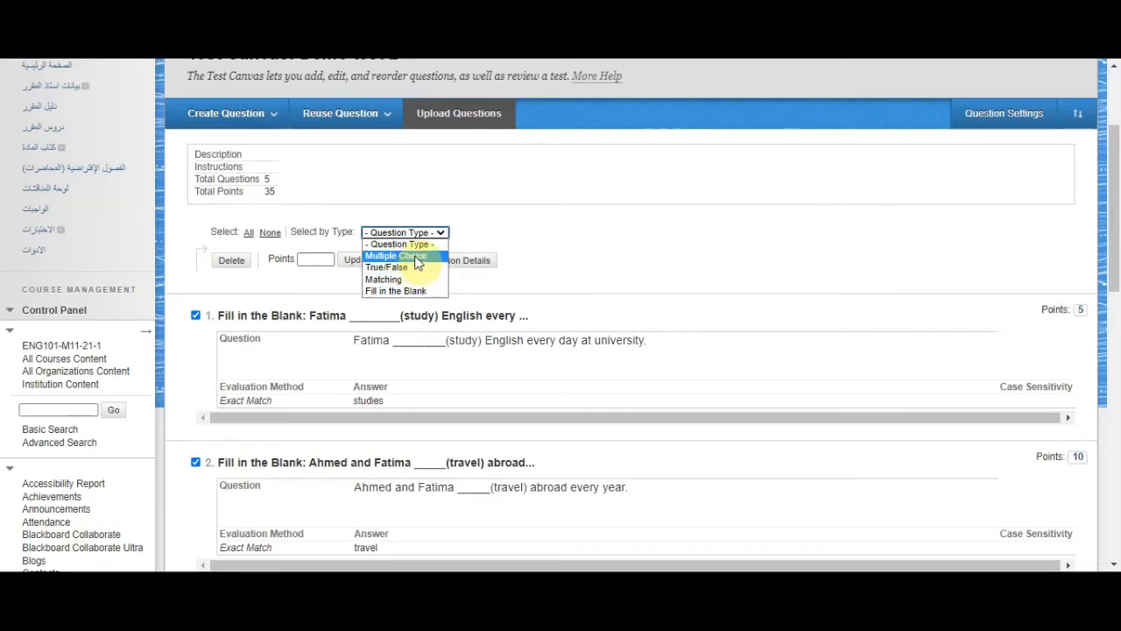
{"action": "left_click", "coordinate": [417, 259]}
{"action": "scroll", "coordinate": [713, 187], "scroll_direction": "down", "scroll_amount": 4}
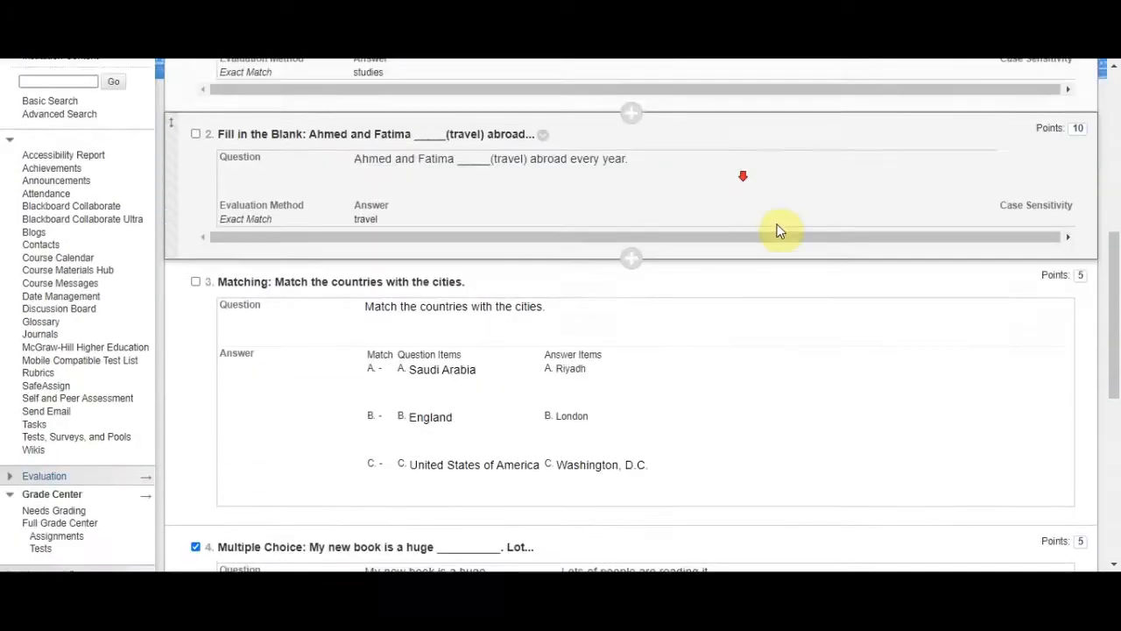
{"action": "scroll", "coordinate": [967, 357], "scroll_direction": "down", "scroll_amount": 3}
{"action": "scroll", "coordinate": [876, 368], "scroll_direction": "up", "scroll_amount": 9}
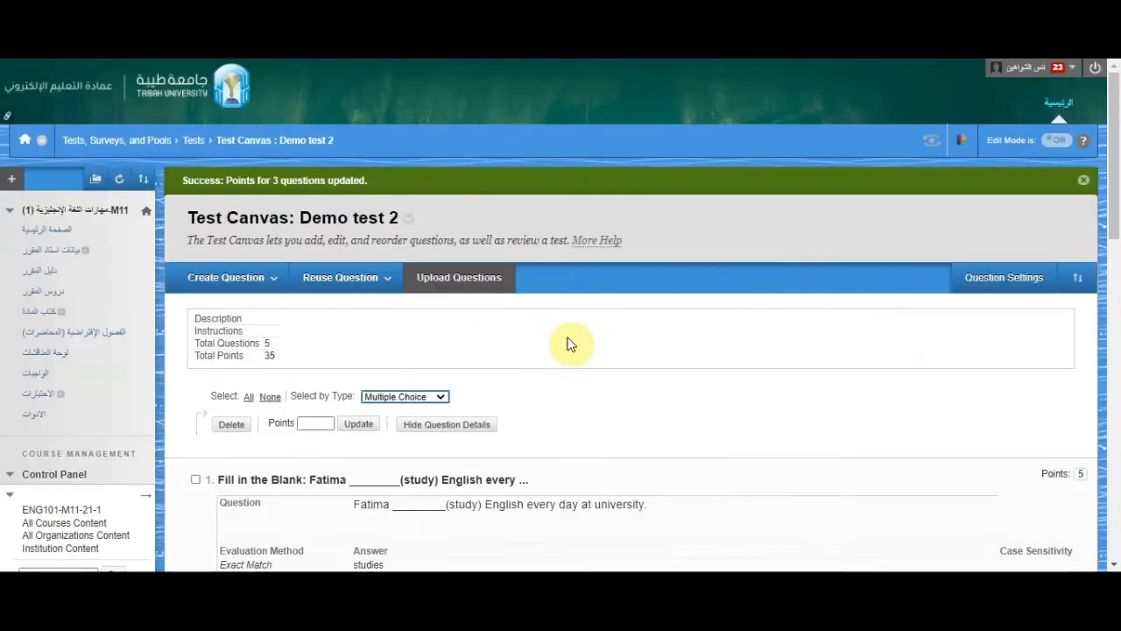
{"action": "left_click", "coordinate": [316, 423]}
{"action": "type", "text": "6"}
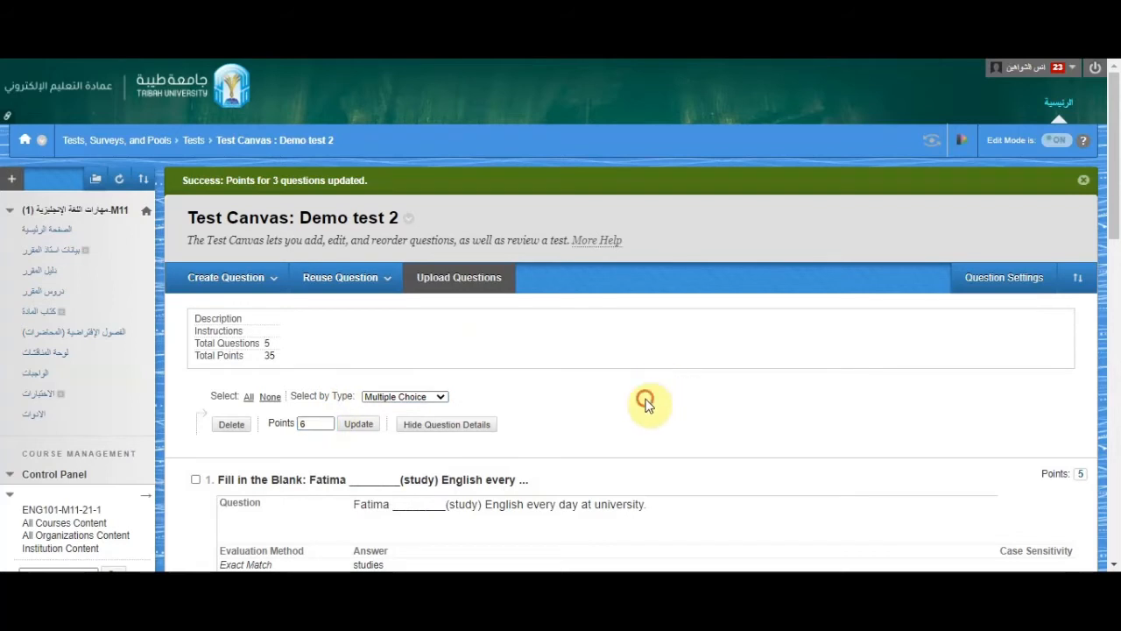
Examine the question types offered for bulk selection, keeping Multiple Choice as the chosen type
{"action": "left_click", "coordinate": [401, 402]}
{"action": "left_click", "coordinate": [571, 401]}
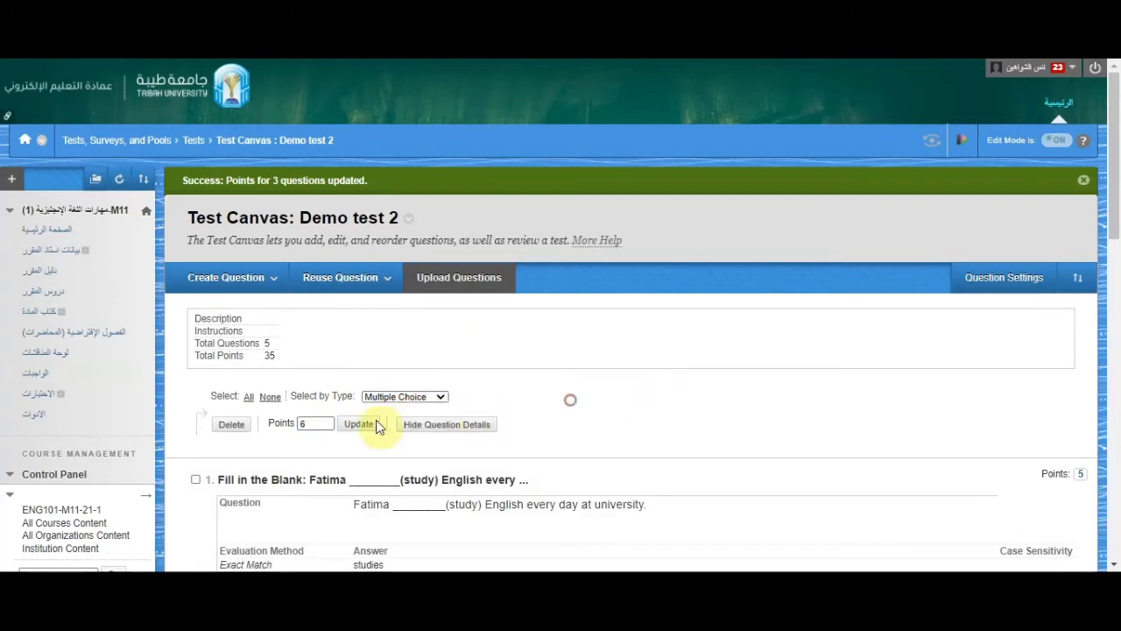
{"action": "left_click", "coordinate": [434, 401]}
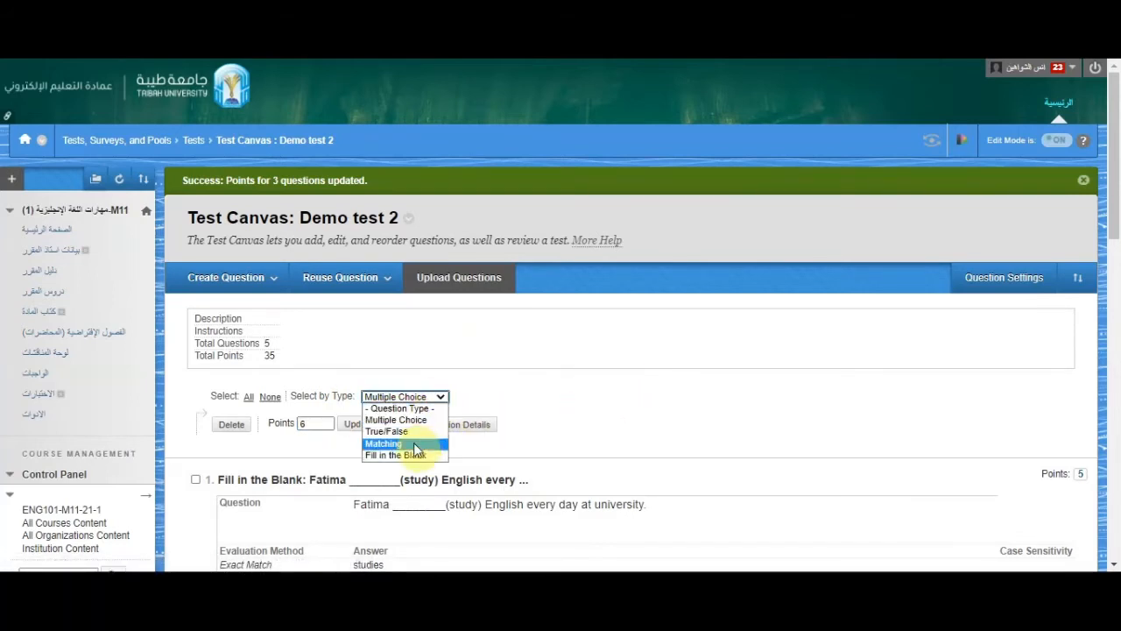
{"action": "key", "text": "Up"}
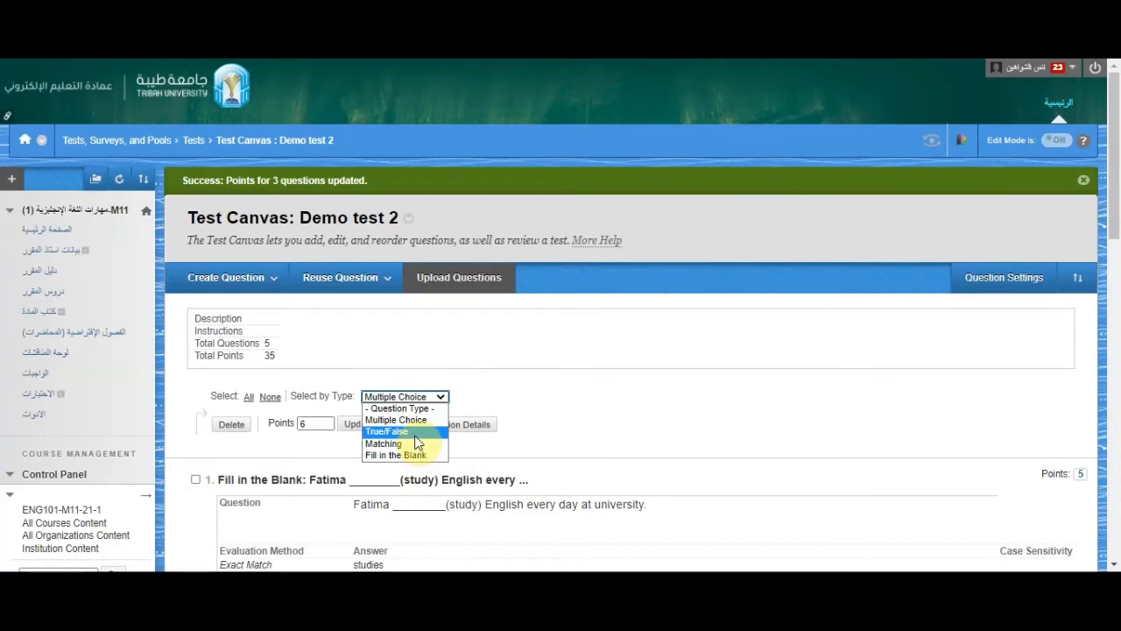
{"action": "left_click", "coordinate": [571, 401]}
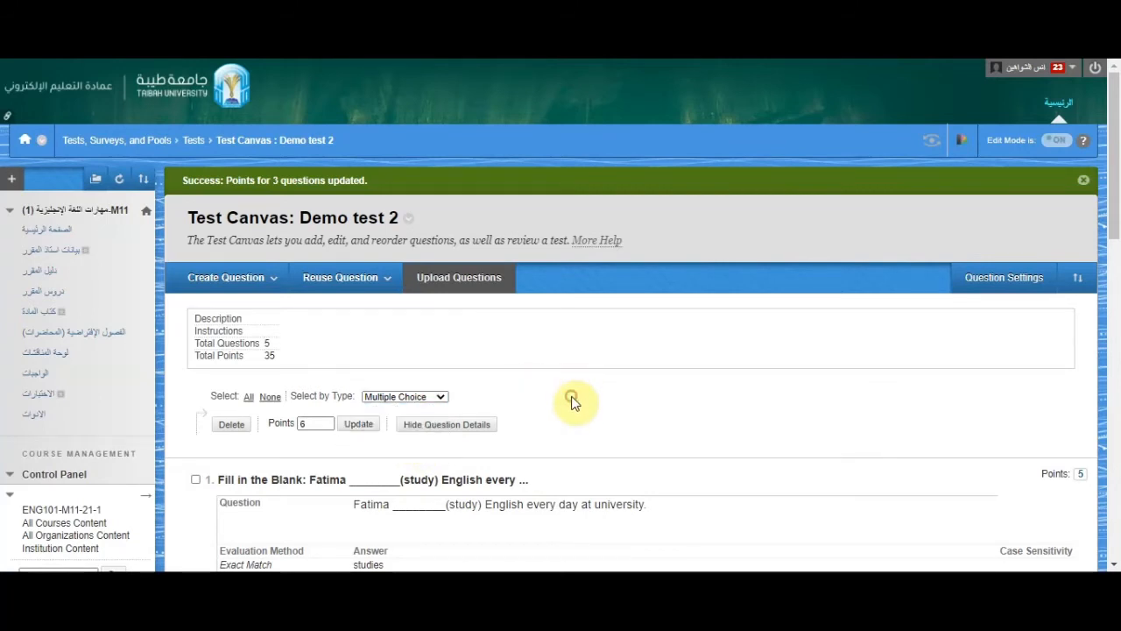
Select all questions in the test and update their points to 1 each
{"action": "scroll", "coordinate": [579, 385], "scroll_direction": "down", "scroll_amount": 1}
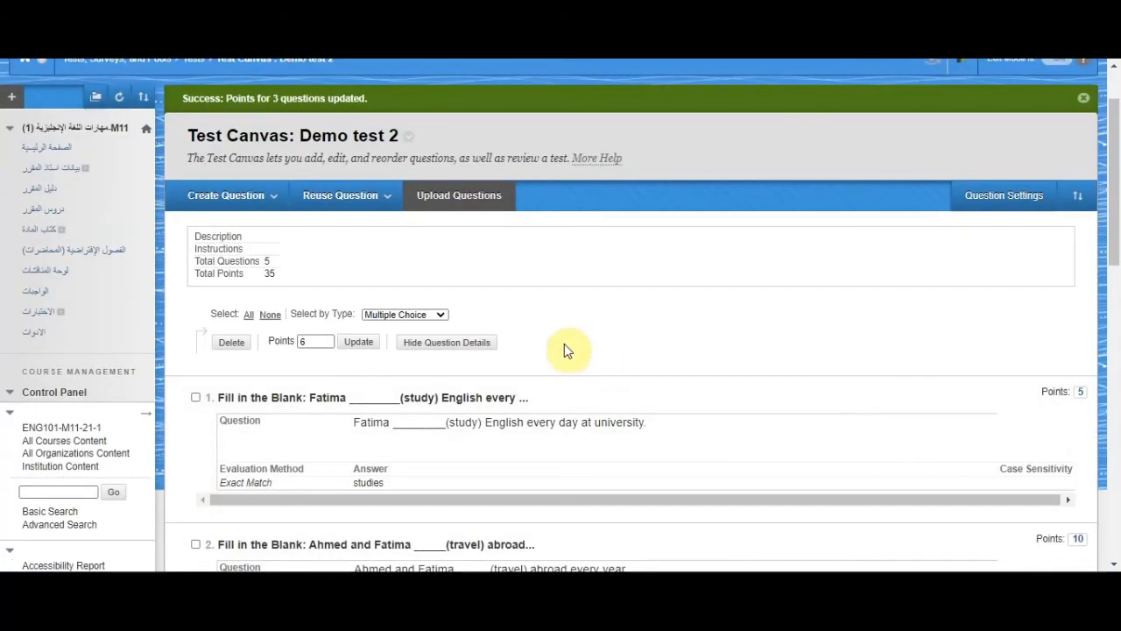
{"action": "left_click", "coordinate": [247, 316]}
{"action": "left_click_drag", "start_coordinate": [315, 339], "coordinate": [282, 346]}
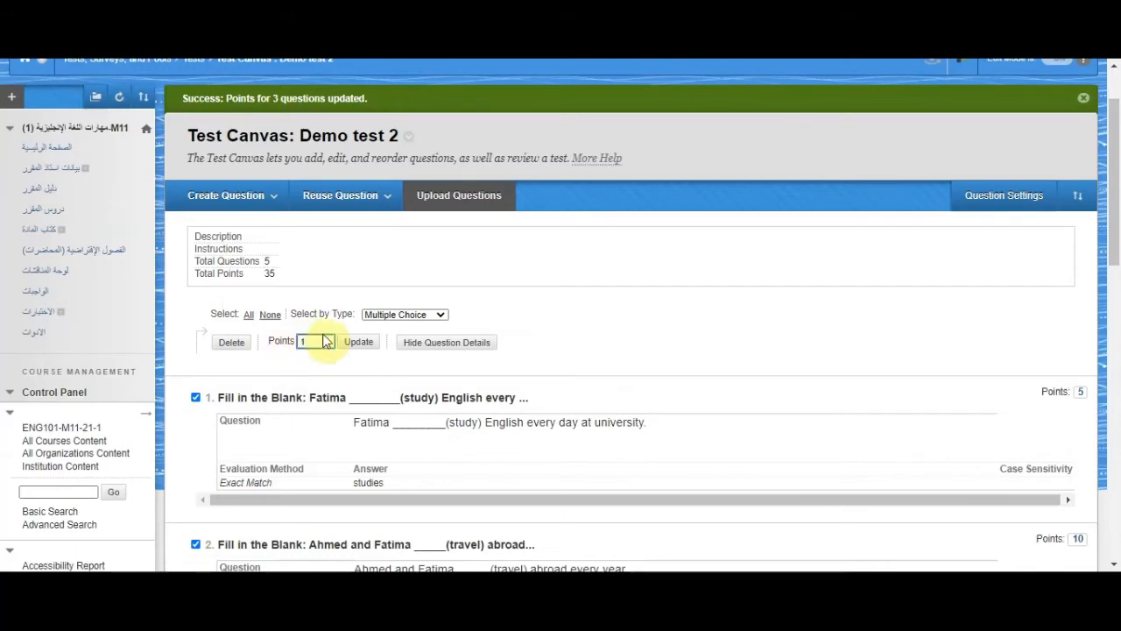
{"action": "left_click", "coordinate": [356, 342]}
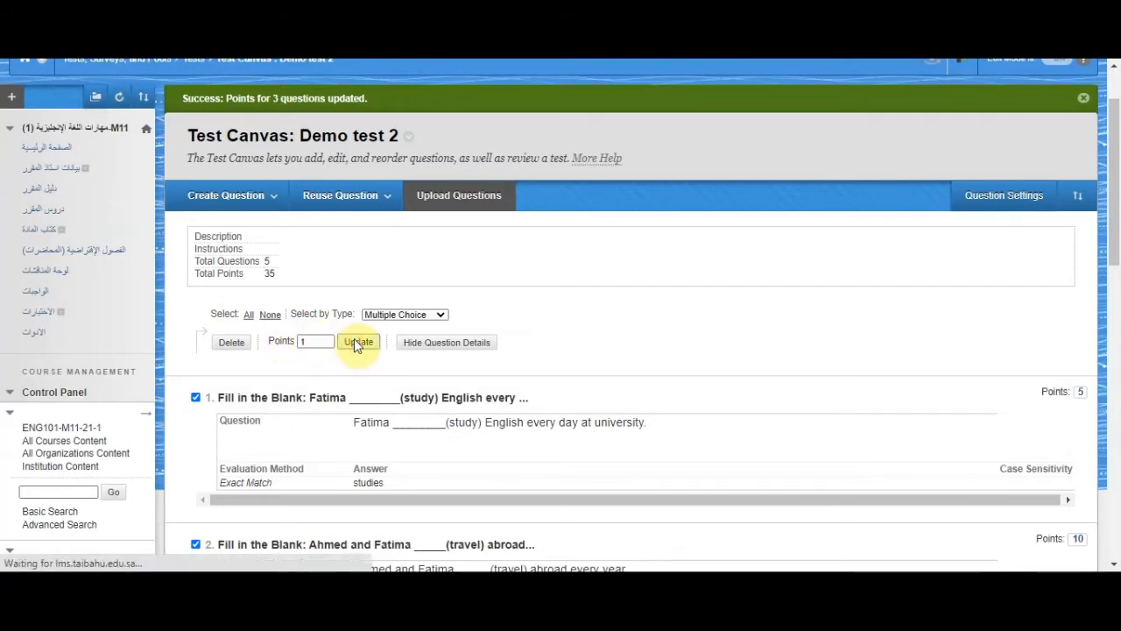
Examine the test's total points and the points of each question down to the final True/False question
{"action": "scroll", "coordinate": [628, 336], "scroll_direction": "down", "scroll_amount": 2}
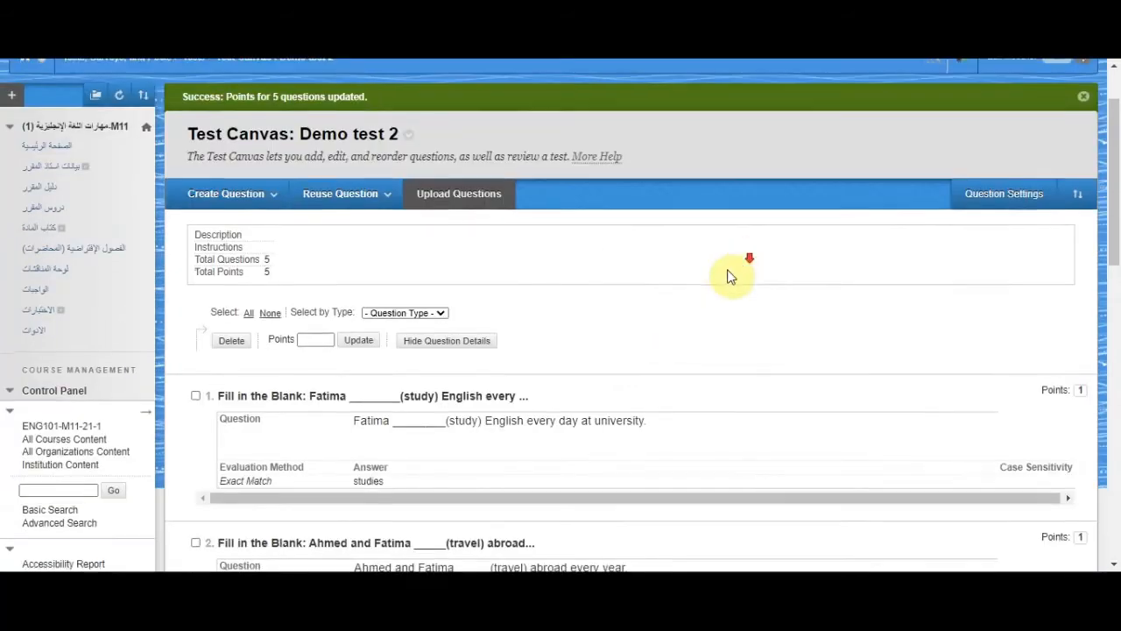
{"action": "scroll", "coordinate": [876, 245], "scroll_direction": "down", "scroll_amount": 2}
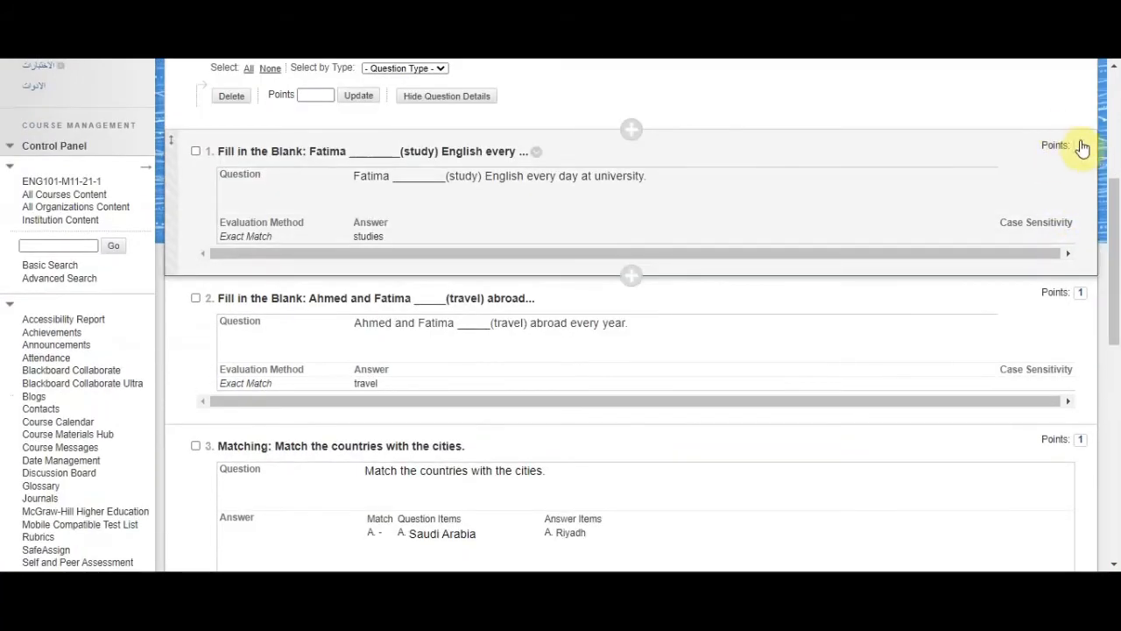
{"action": "scroll", "coordinate": [1081, 306], "scroll_direction": "down", "scroll_amount": 5}
{"action": "scroll", "coordinate": [1064, 385], "scroll_direction": "down", "scroll_amount": 5}
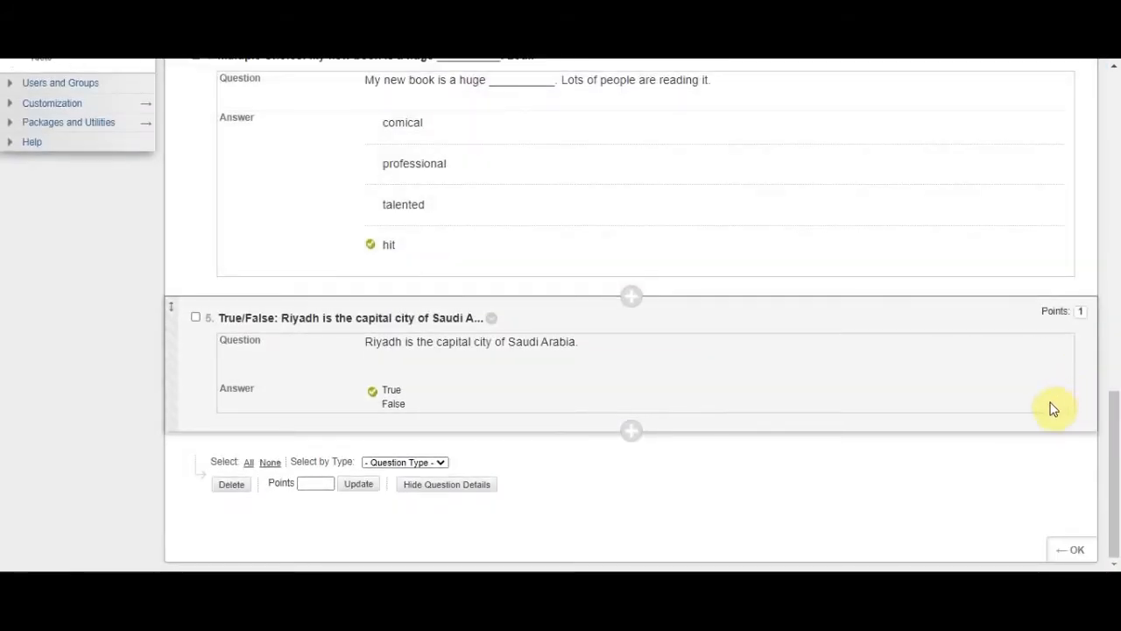
{"action": "scroll", "coordinate": [1055, 412], "scroll_direction": "up", "scroll_amount": 10}
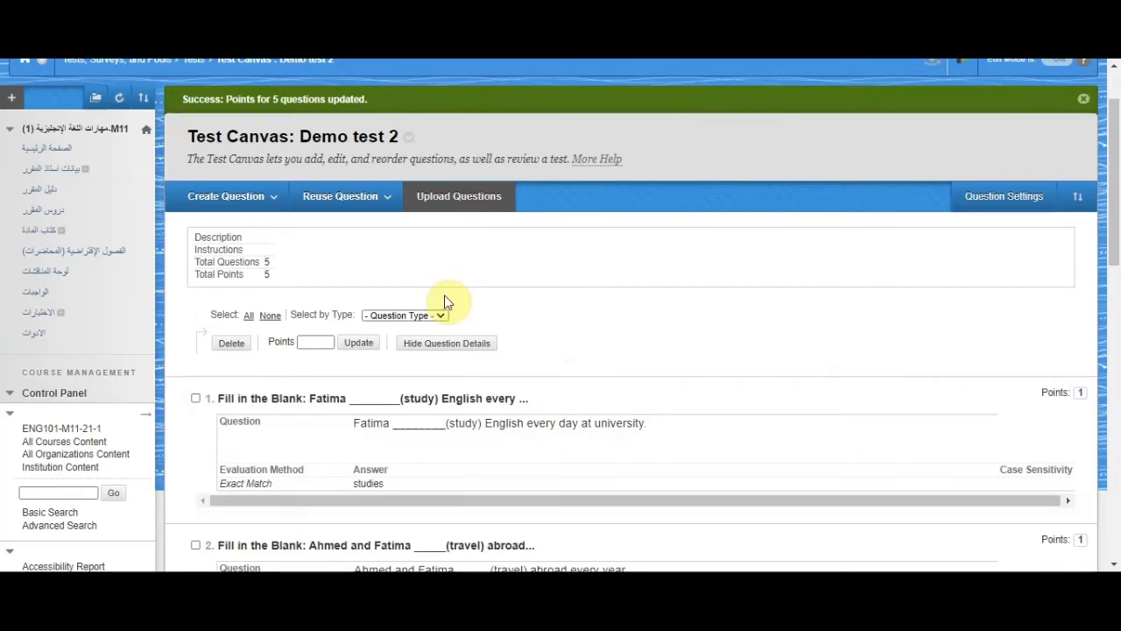
{"action": "scroll", "coordinate": [823, 275], "scroll_direction": "down", "scroll_amount": 1}
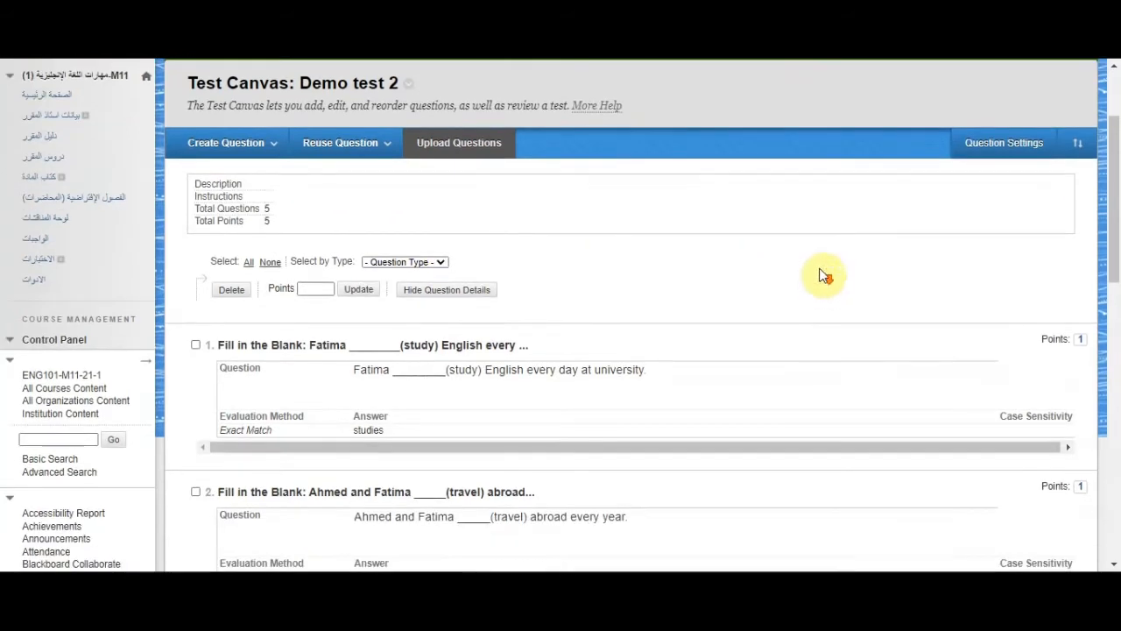
{"action": "scroll", "coordinate": [876, 228], "scroll_direction": "down", "scroll_amount": 2}
{"action": "scroll", "coordinate": [934, 183], "scroll_direction": "up", "scroll_amount": 1}
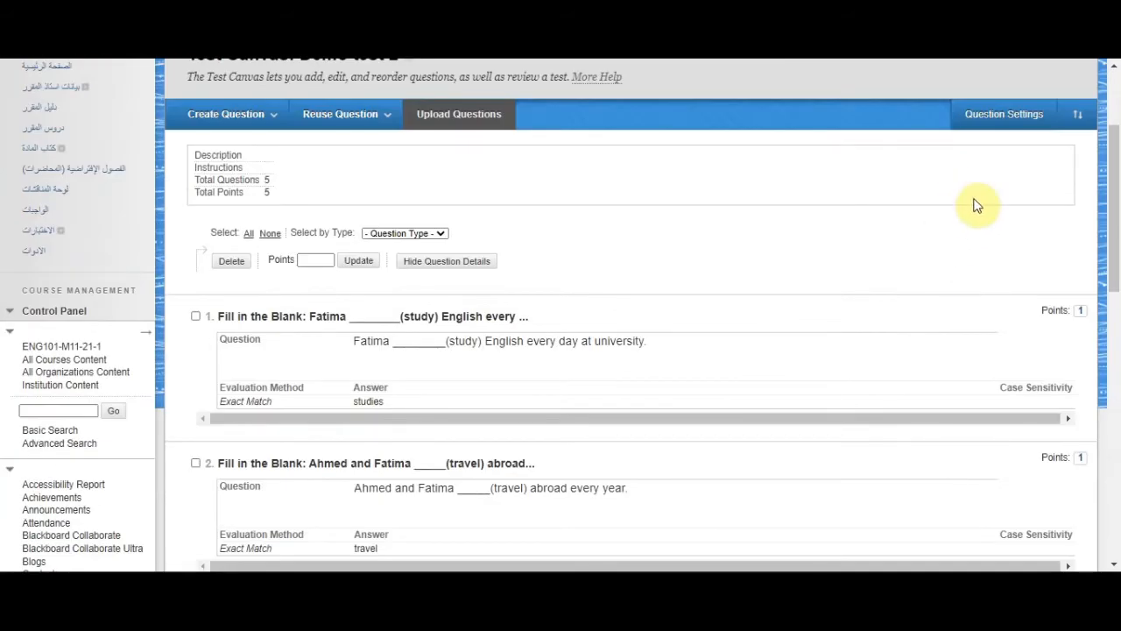
{"action": "scroll", "coordinate": [982, 211], "scroll_direction": "down", "scroll_amount": 9}
{"action": "scroll", "coordinate": [1003, 219], "scroll_direction": "up", "scroll_amount": 2}
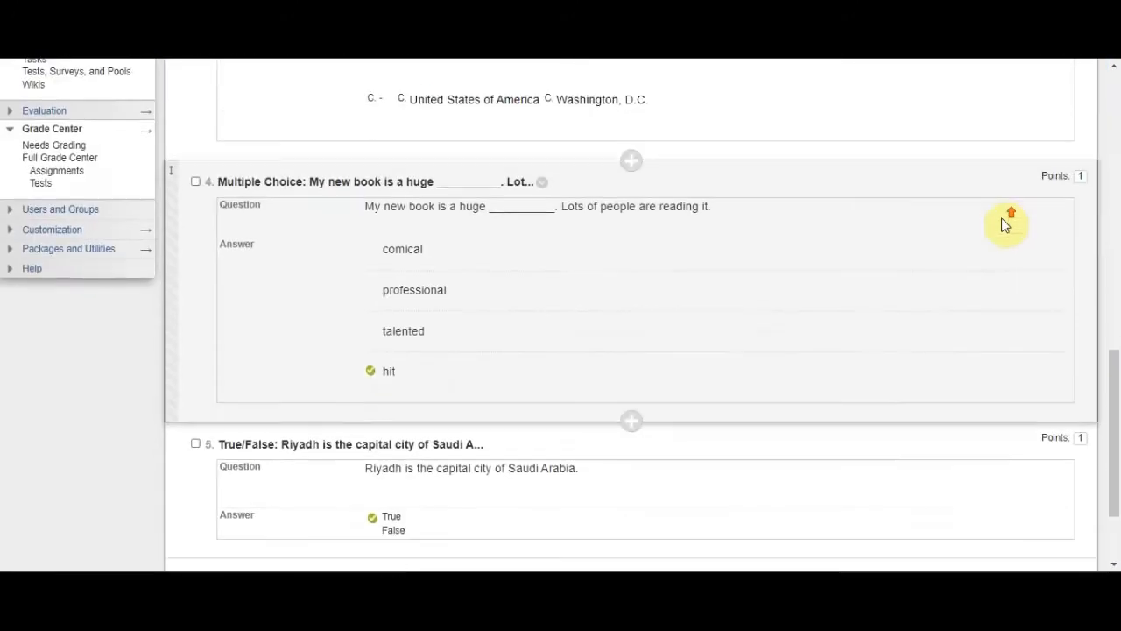
{"action": "scroll", "coordinate": [1005, 225], "scroll_direction": "down", "scroll_amount": 3}
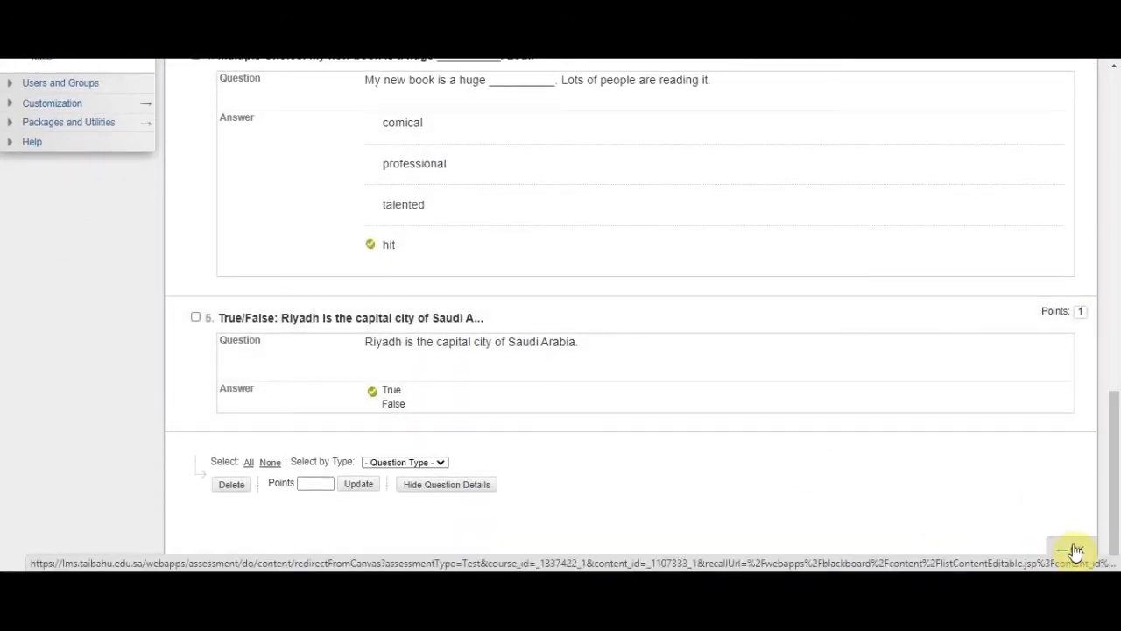
Finish editing the test's questions and open the دليل المقرر content area to view its items
{"action": "left_click", "coordinate": [1076, 551]}
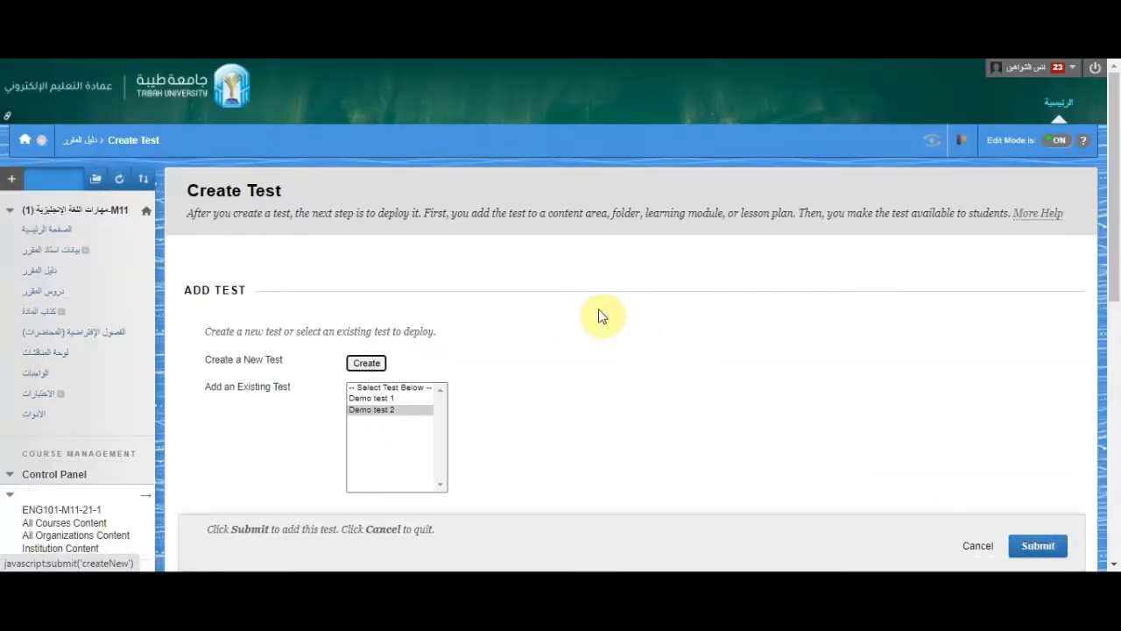
{"action": "left_click", "coordinate": [33, 275]}
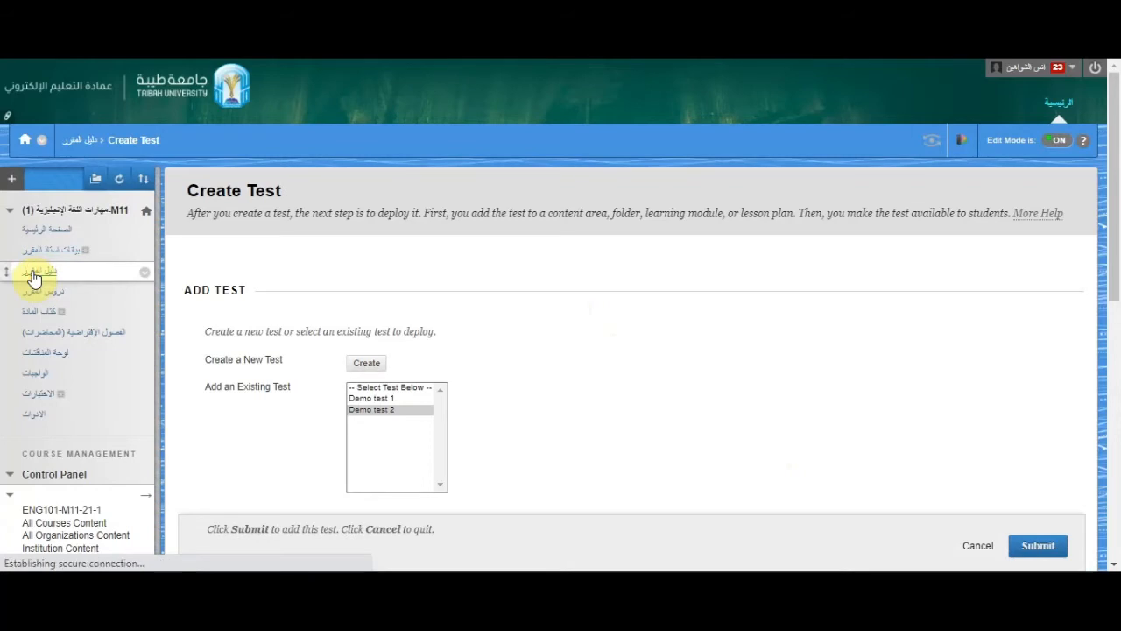
{"action": "scroll", "coordinate": [476, 409], "scroll_direction": "down", "scroll_amount": 3}
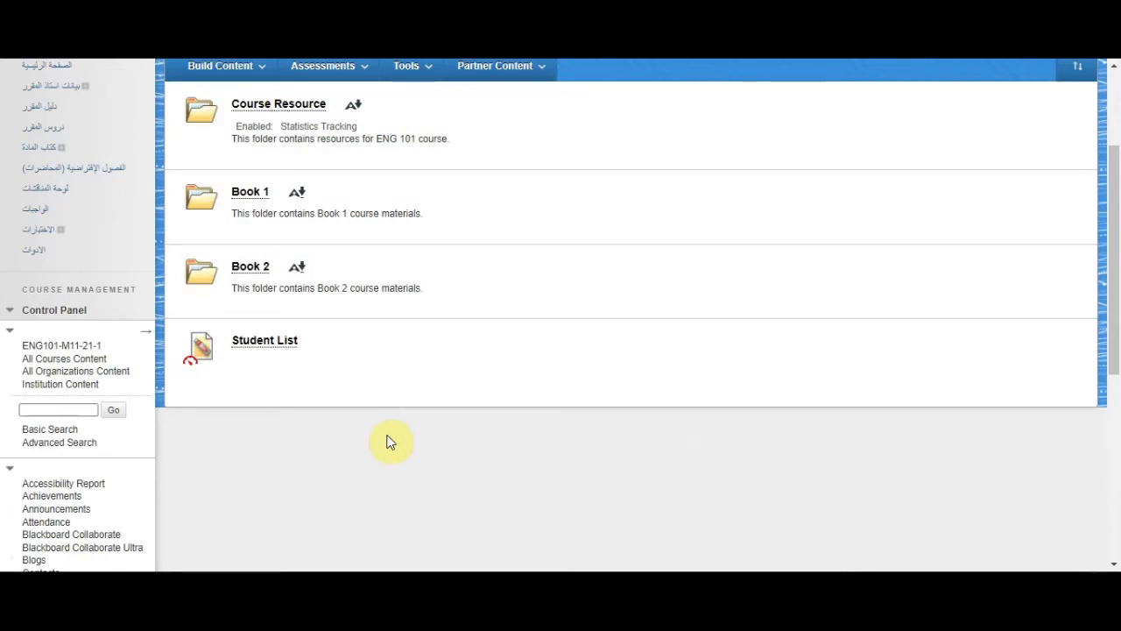
{"action": "scroll", "coordinate": [390, 442], "scroll_direction": "up", "scroll_amount": 1}
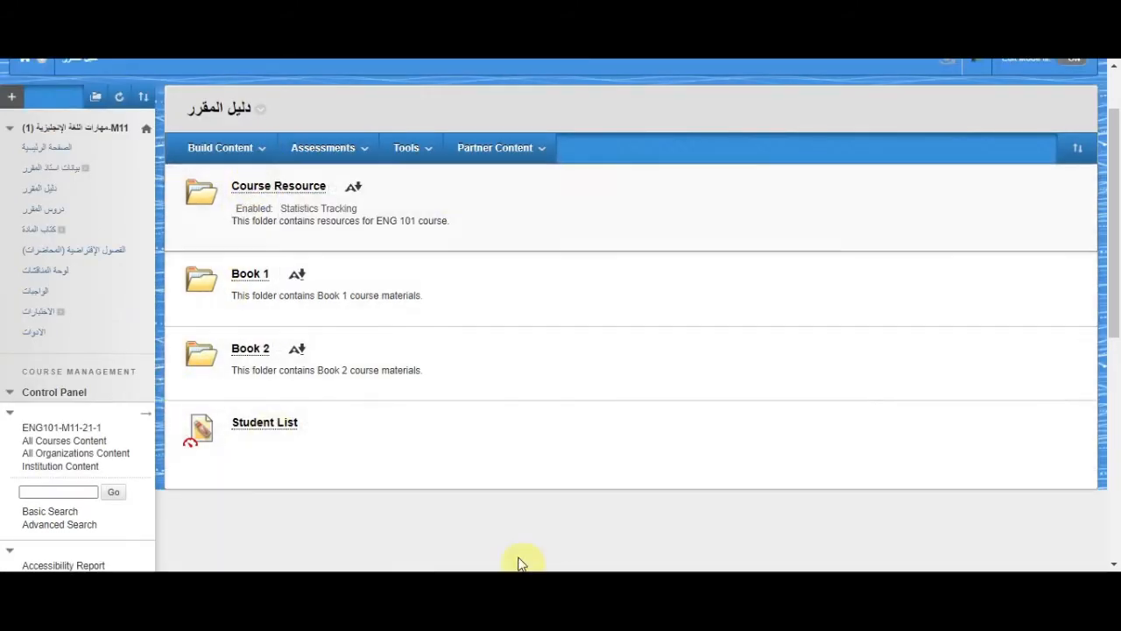
Add the existing test Demo test 2 to the دليل المقرر content area
{"action": "left_click", "coordinate": [338, 151]}
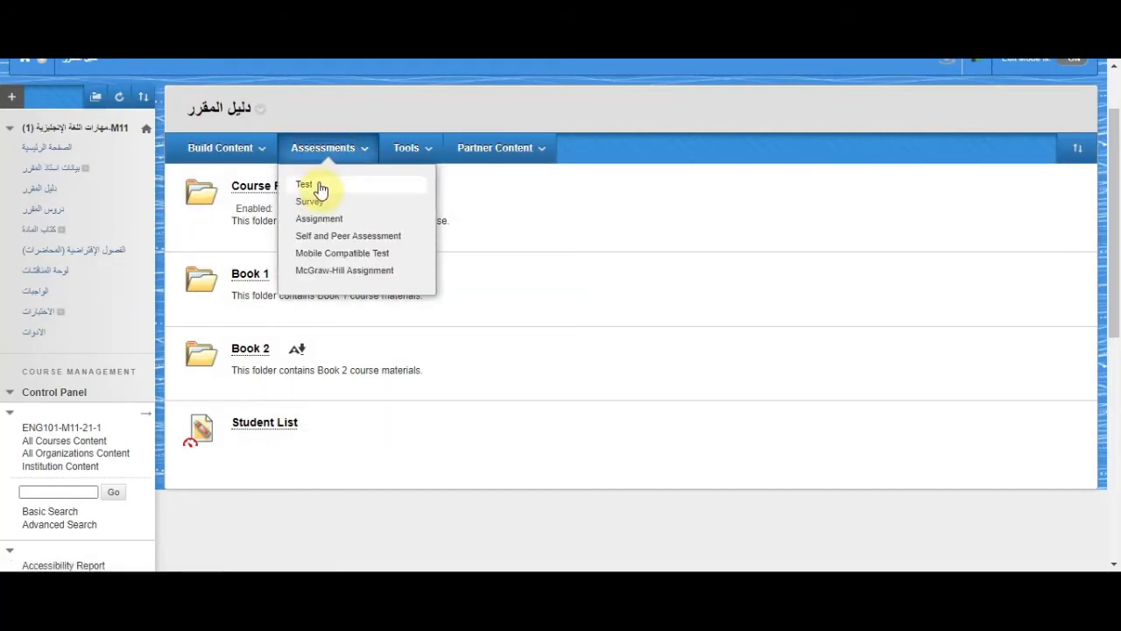
{"action": "left_click", "coordinate": [319, 186]}
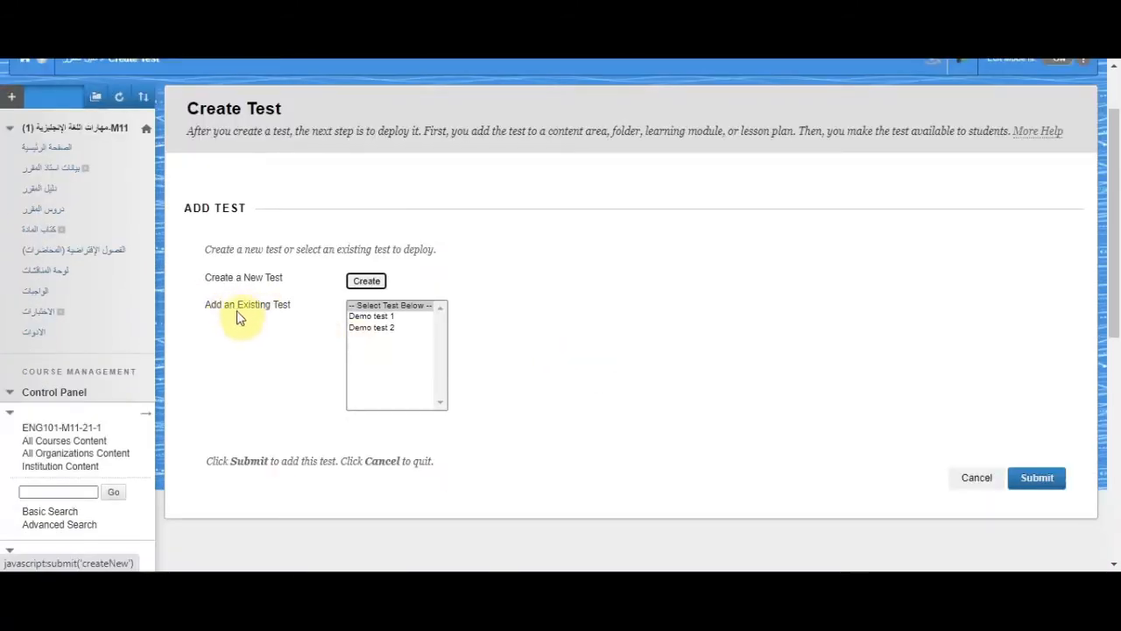
{"action": "left_click", "coordinate": [372, 327]}
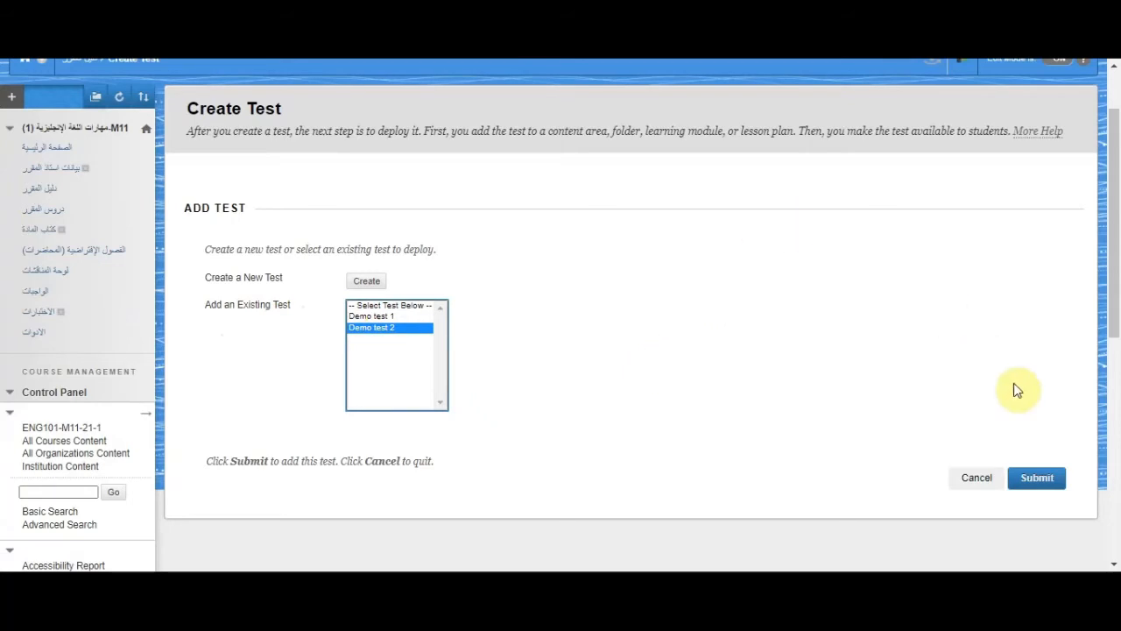
{"action": "left_click", "coordinate": [1054, 483]}
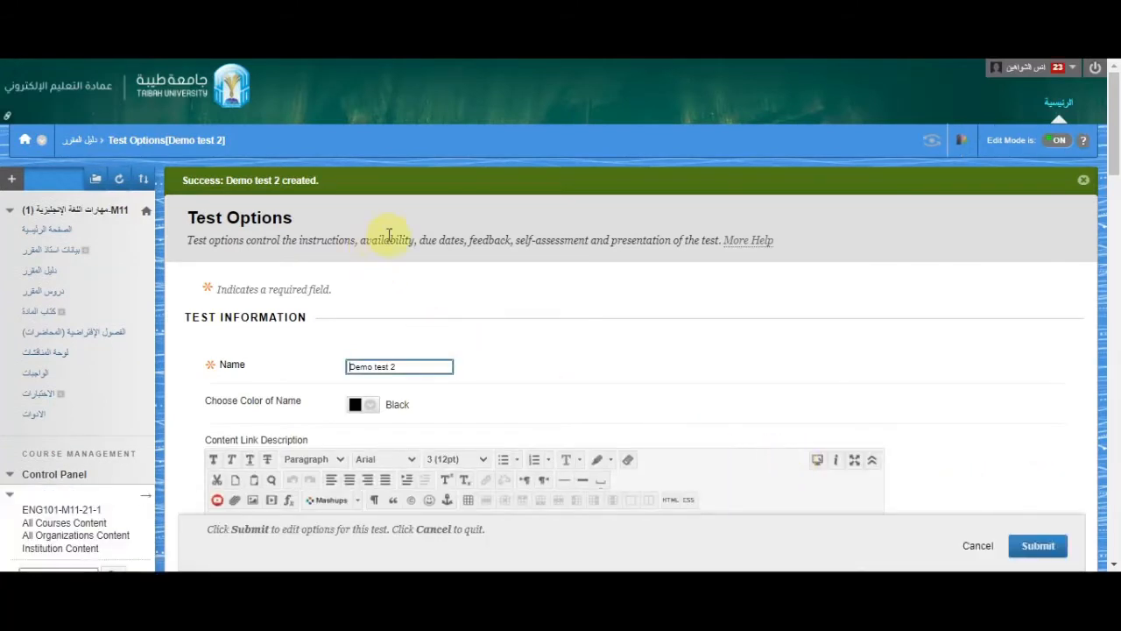
Examine the test's name, description, availability, announcement, multiple attempts, force completion and timer options
{"action": "scroll", "coordinate": [574, 301], "scroll_direction": "down", "scroll_amount": 1}
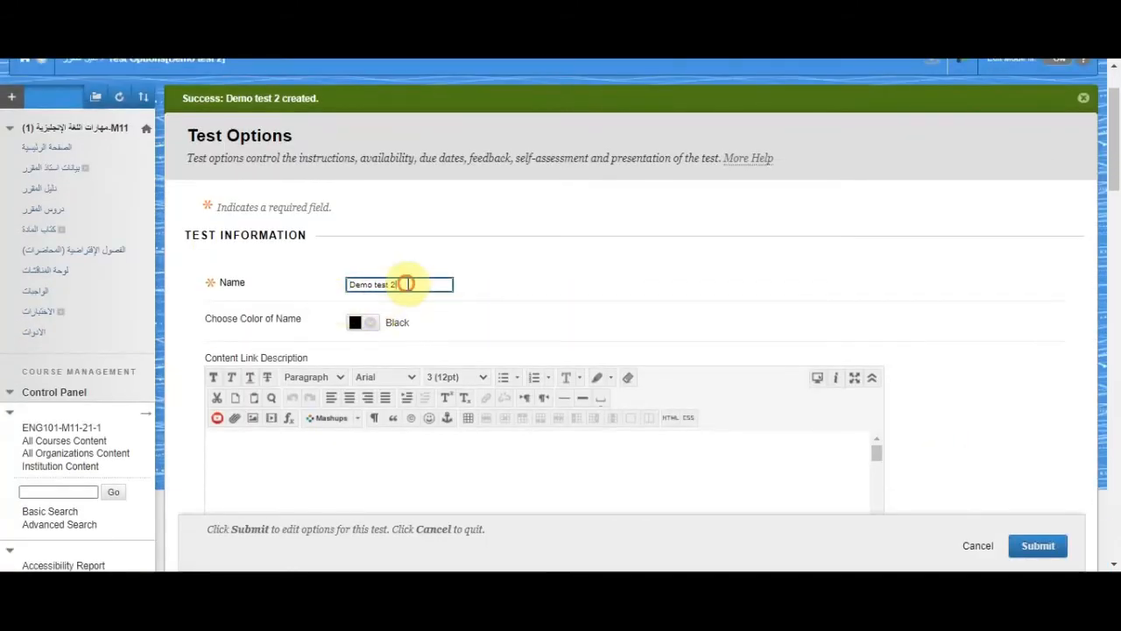
{"action": "left_click", "coordinate": [640, 240]}
{"action": "scroll", "coordinate": [666, 245], "scroll_direction": "down", "scroll_amount": 1}
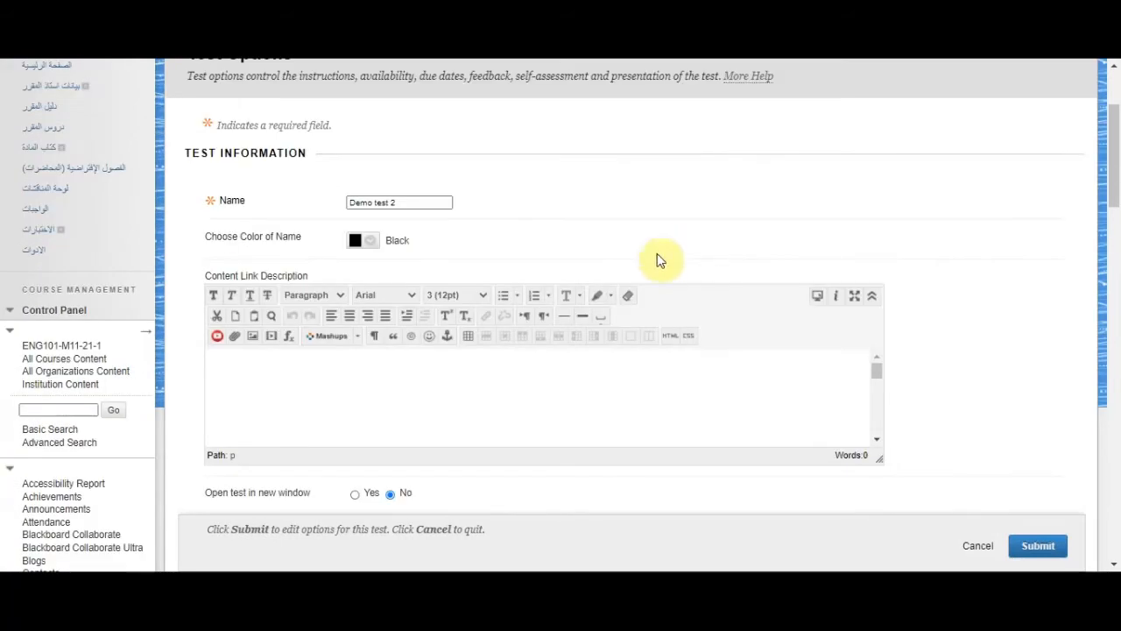
{"action": "scroll", "coordinate": [937, 163], "scroll_direction": "down", "scroll_amount": 3}
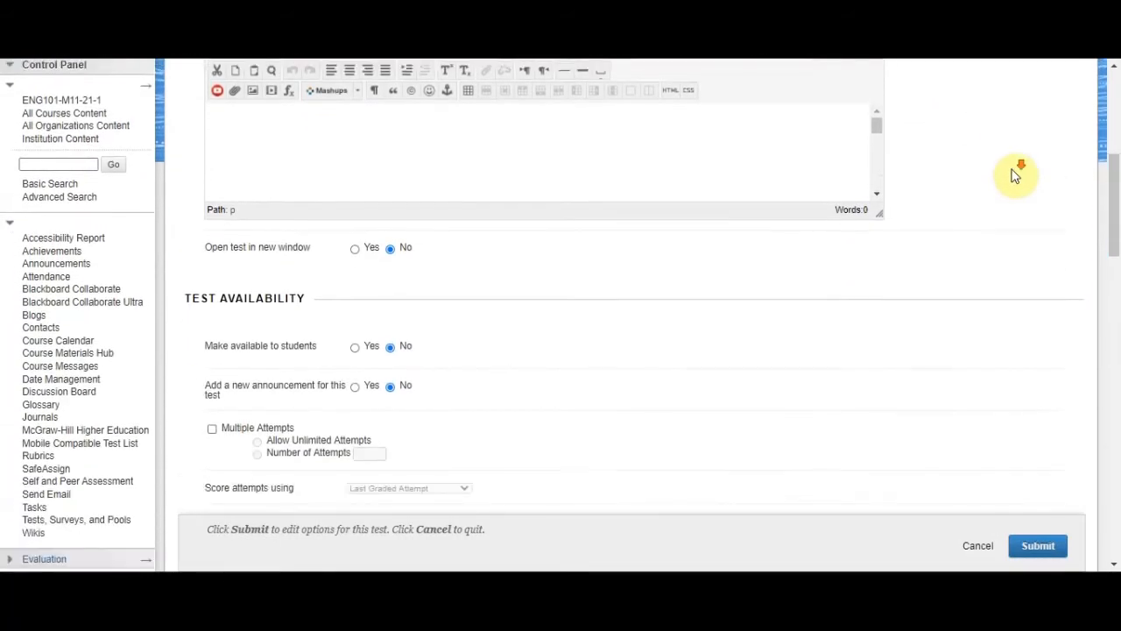
{"action": "scroll", "coordinate": [1012, 175], "scroll_direction": "down", "scroll_amount": 2}
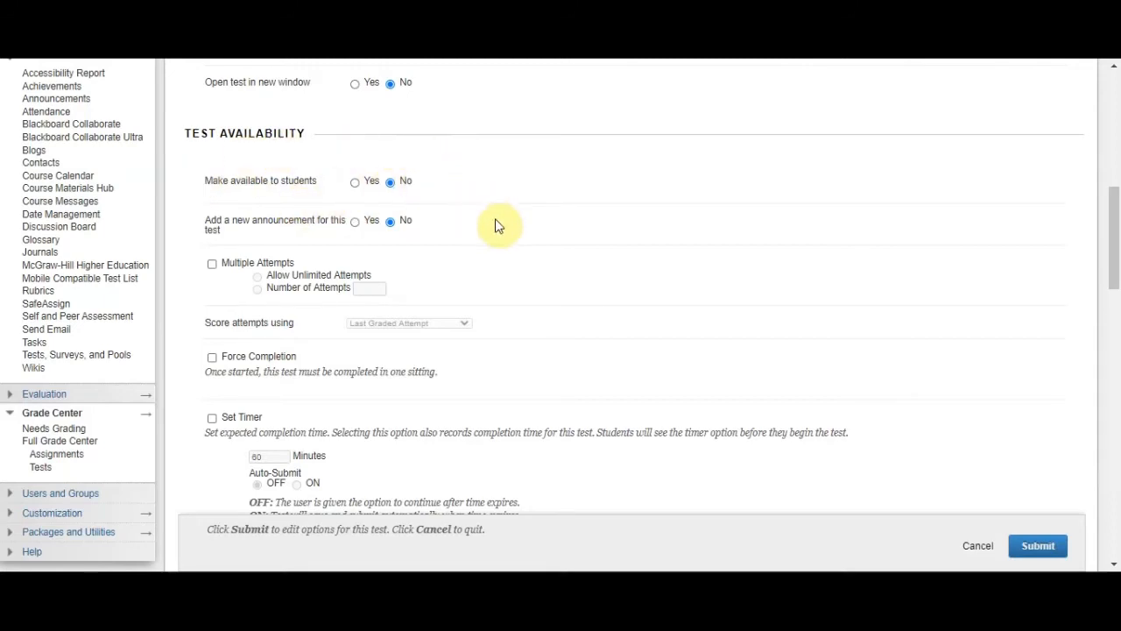
{"action": "scroll", "coordinate": [500, 223], "scroll_direction": "down", "scroll_amount": 1}
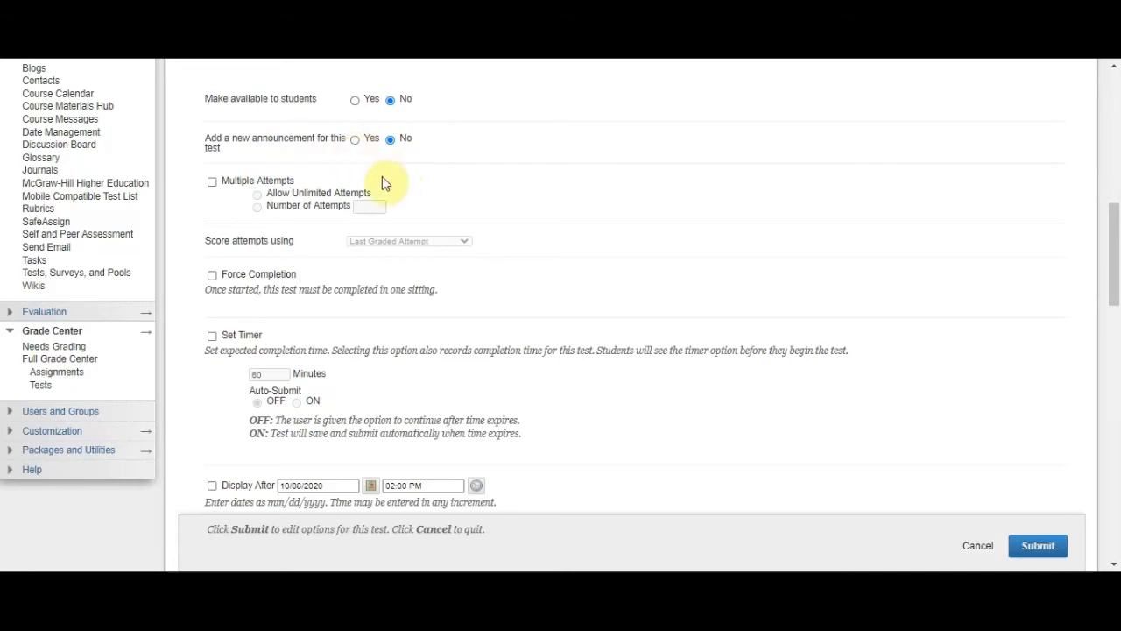
{"action": "scroll", "coordinate": [487, 180], "scroll_direction": "up", "scroll_amount": 1}
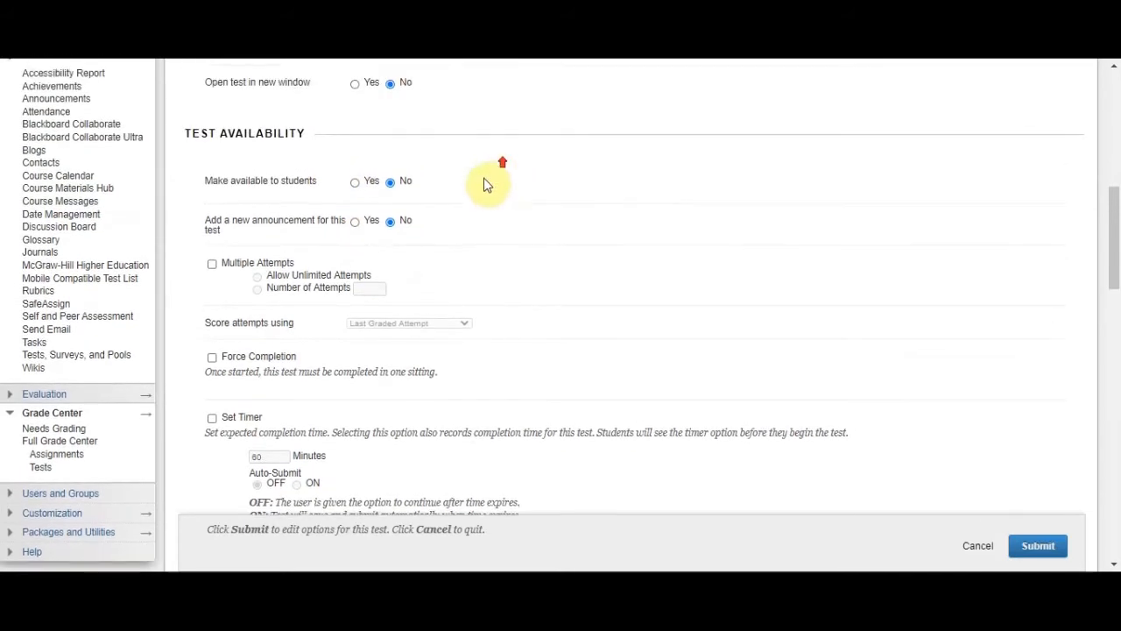
{"action": "scroll", "coordinate": [483, 216], "scroll_direction": "down", "scroll_amount": 2}
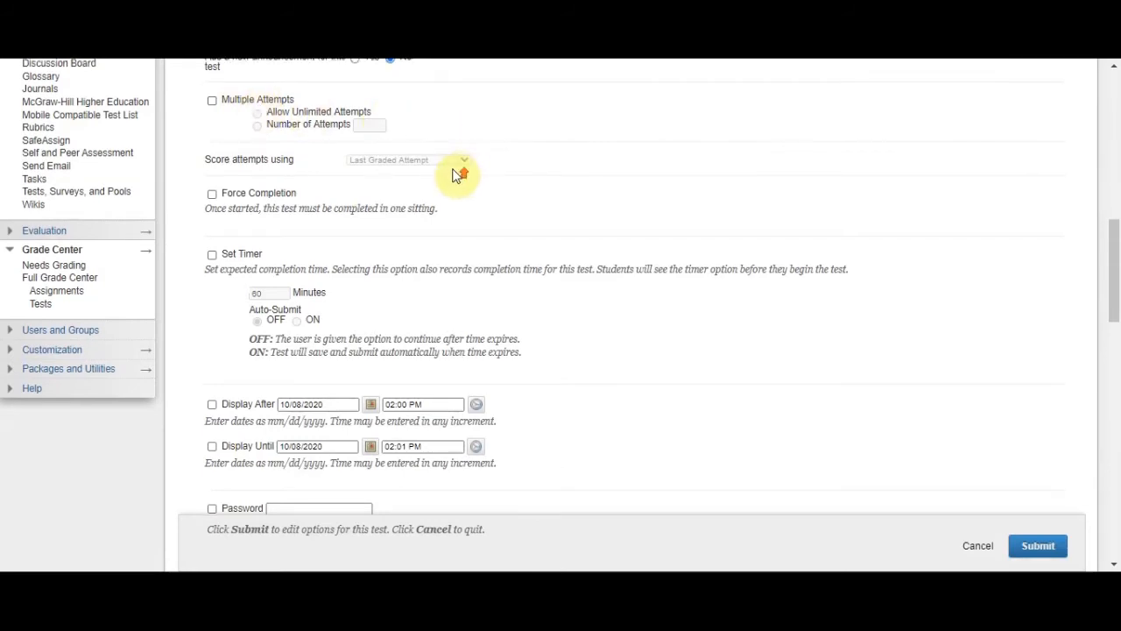
{"action": "scroll", "coordinate": [456, 184], "scroll_direction": "up", "scroll_amount": 1}
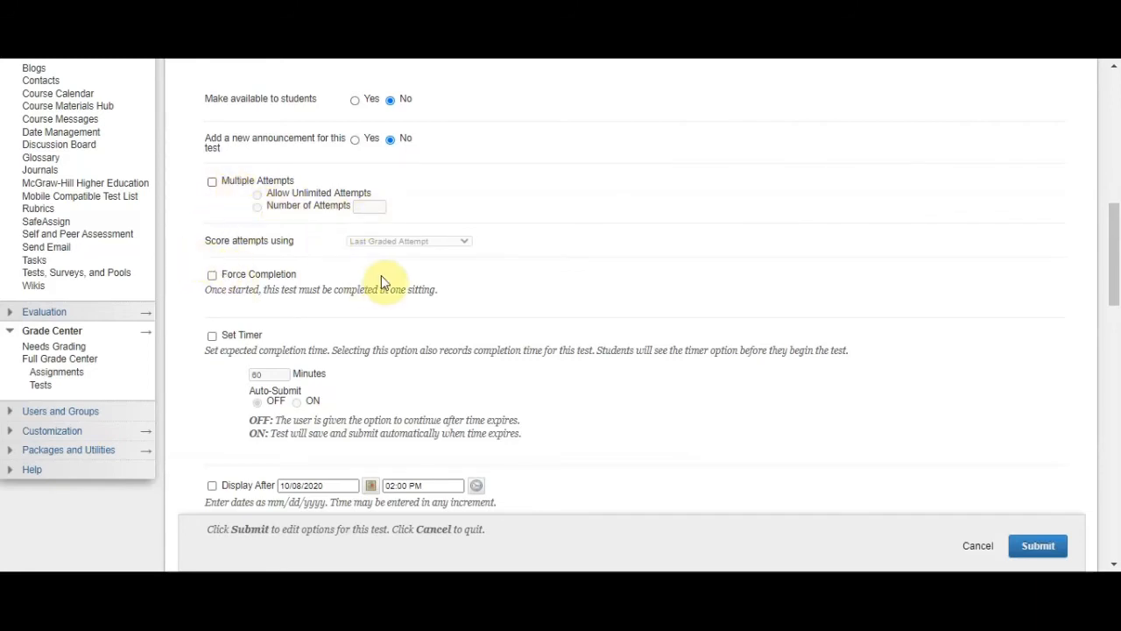
{"action": "scroll", "coordinate": [364, 279], "scroll_direction": "down", "scroll_amount": 2}
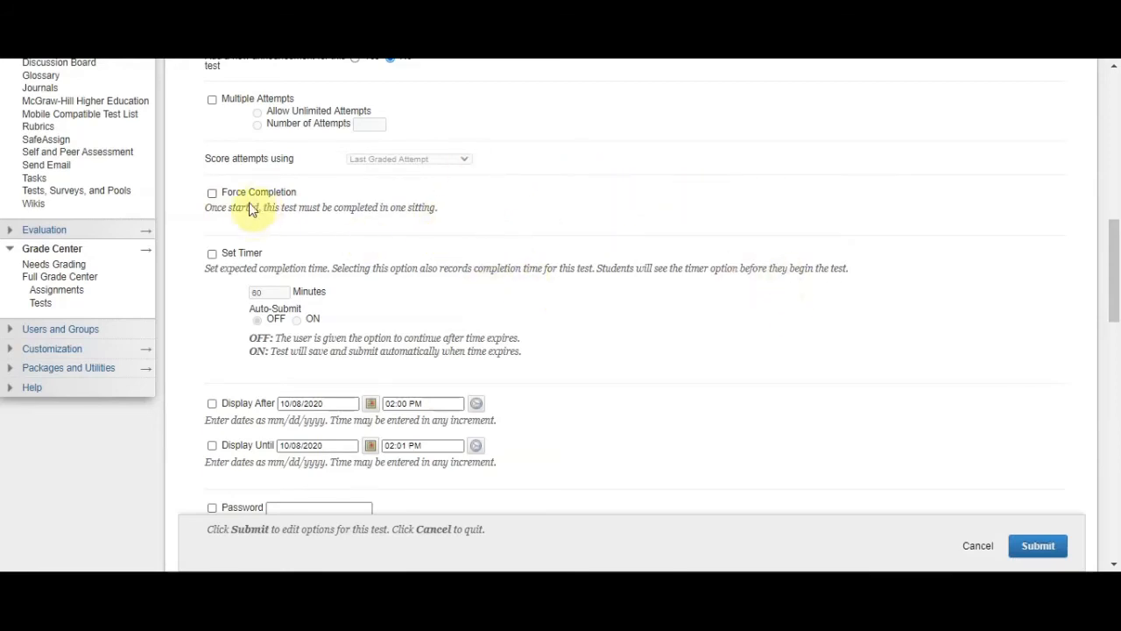
{"action": "scroll", "coordinate": [345, 210], "scroll_direction": "down", "scroll_amount": 1}
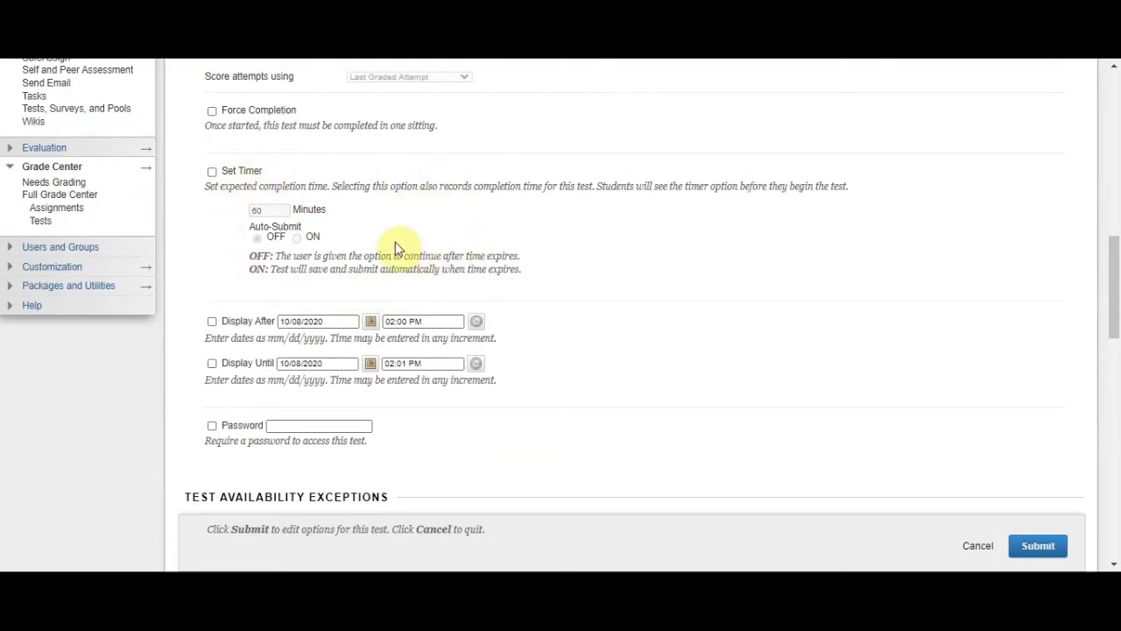
Try the 60-minute timer with Auto-Submit on and off, and disable the timer again
{"action": "left_click", "coordinate": [212, 172]}
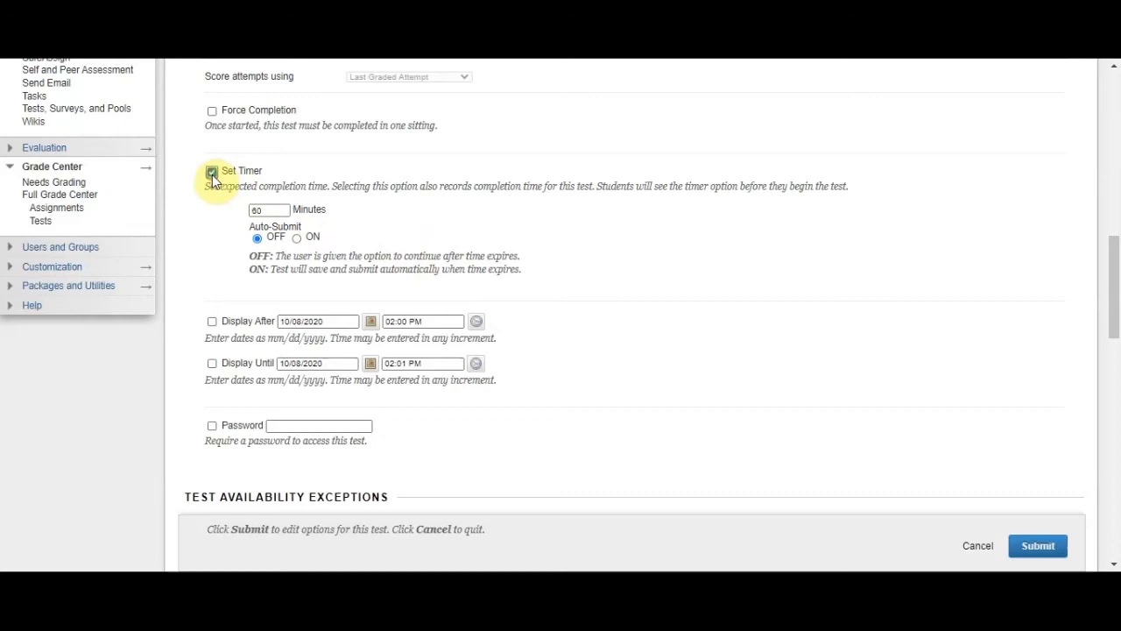
{"action": "left_click", "coordinate": [273, 210]}
{"action": "left_click", "coordinate": [369, 219]}
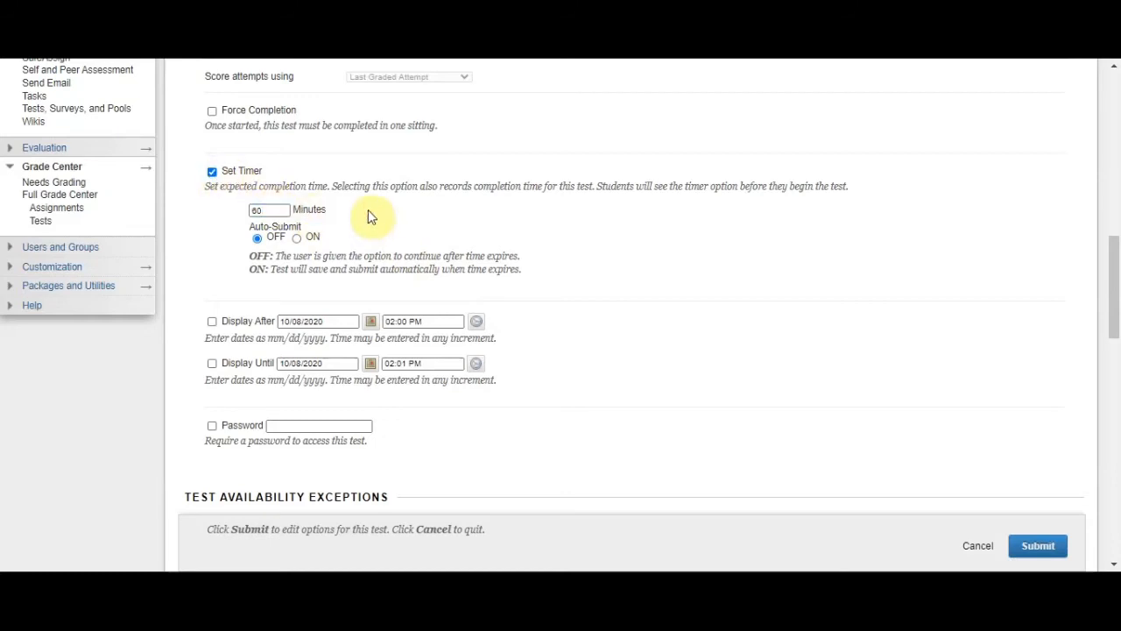
{"action": "left_click", "coordinate": [297, 237]}
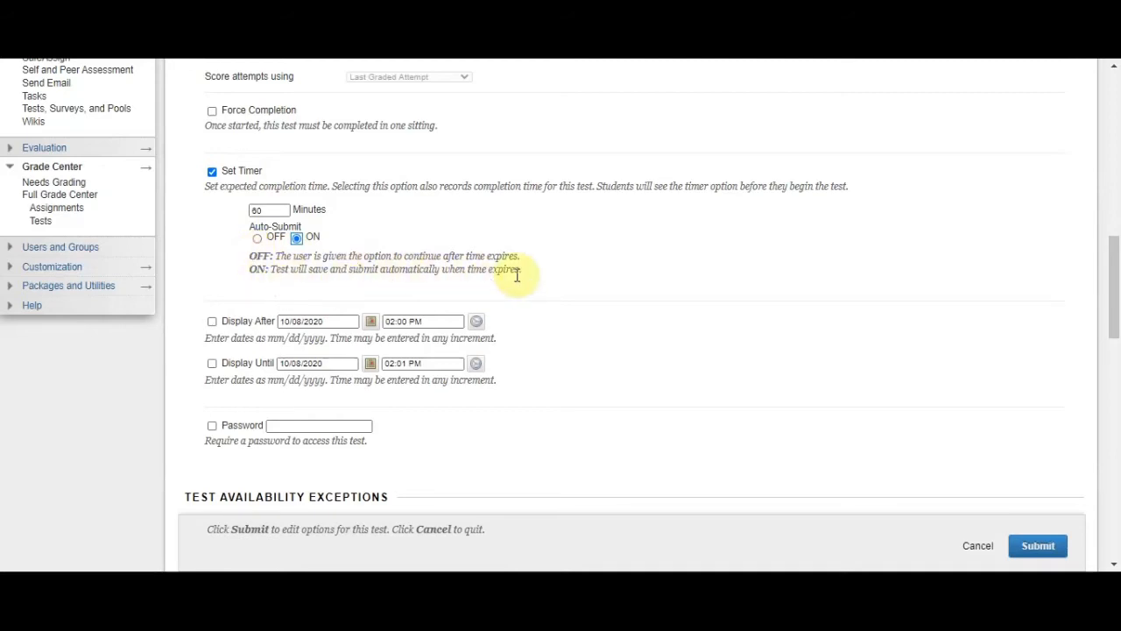
{"action": "left_click", "coordinate": [258, 238]}
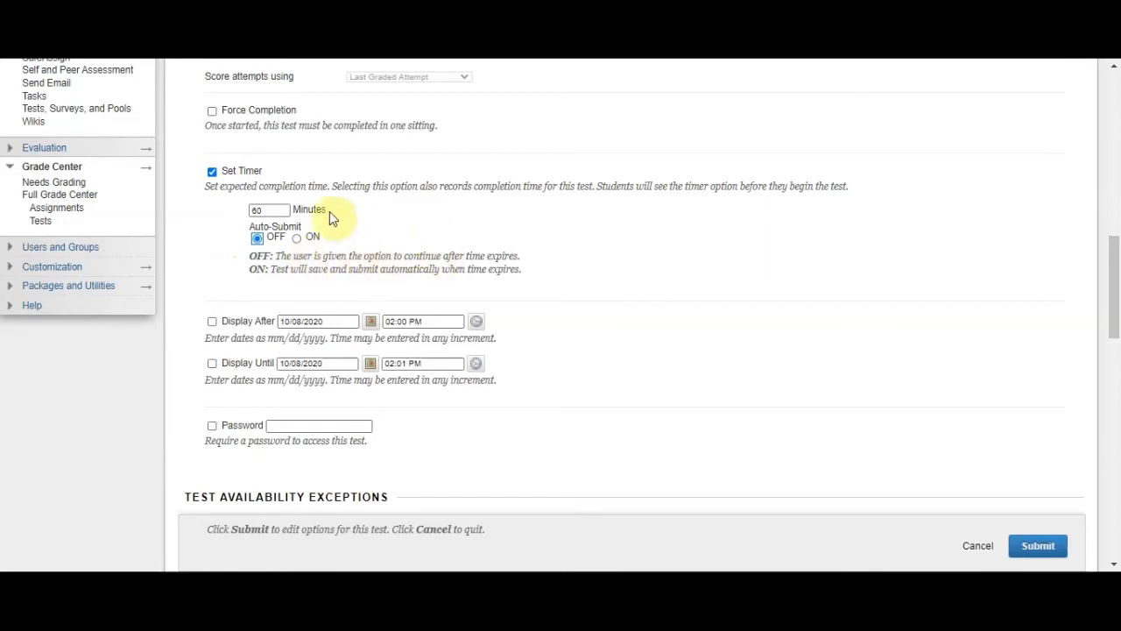
{"action": "left_click", "coordinate": [212, 171]}
Examine the display dates, password, availability exceptions, due date and self-assessment options, keeping the test included in Grade Center score calculations
{"action": "scroll", "coordinate": [639, 257], "scroll_direction": "down", "scroll_amount": 1}
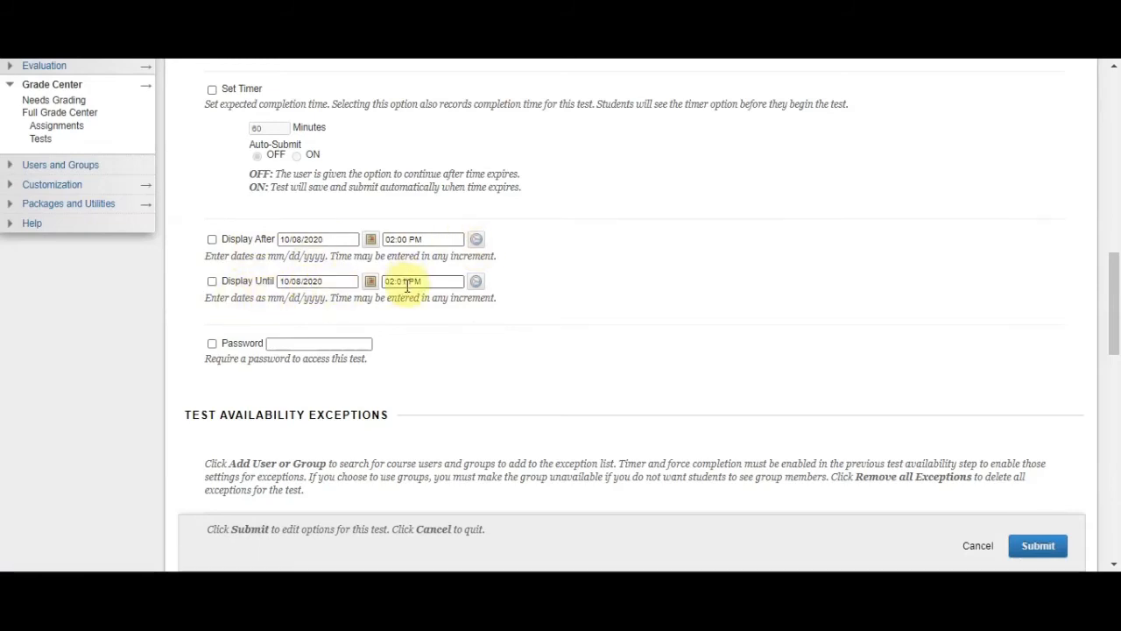
{"action": "scroll", "coordinate": [408, 289], "scroll_direction": "down", "scroll_amount": 1}
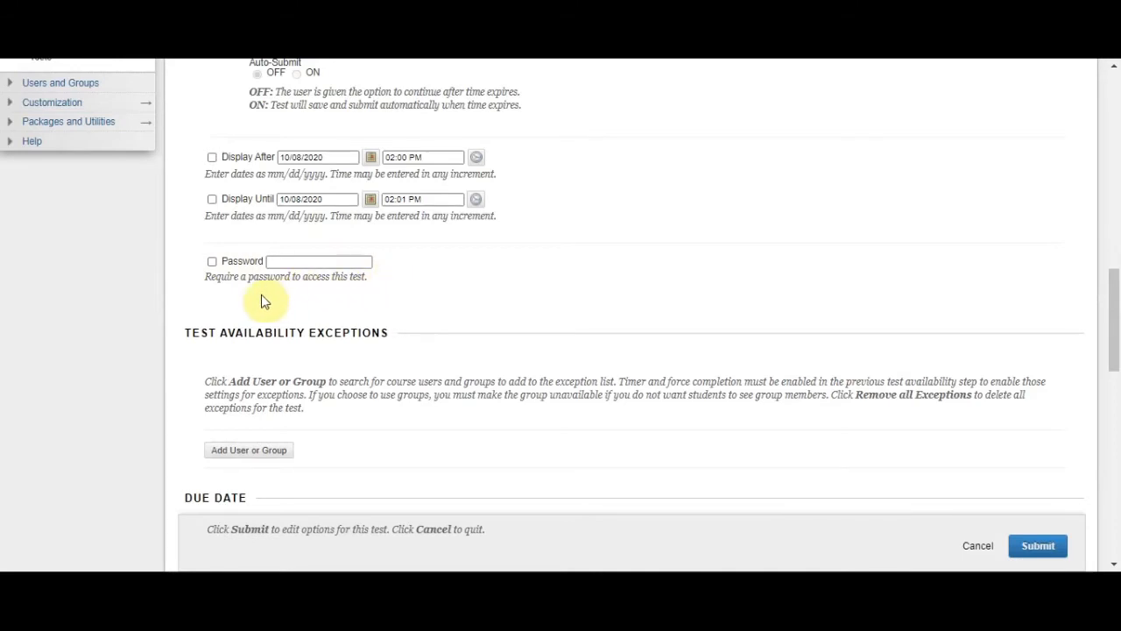
{"action": "scroll", "coordinate": [481, 324], "scroll_direction": "down", "scroll_amount": 1}
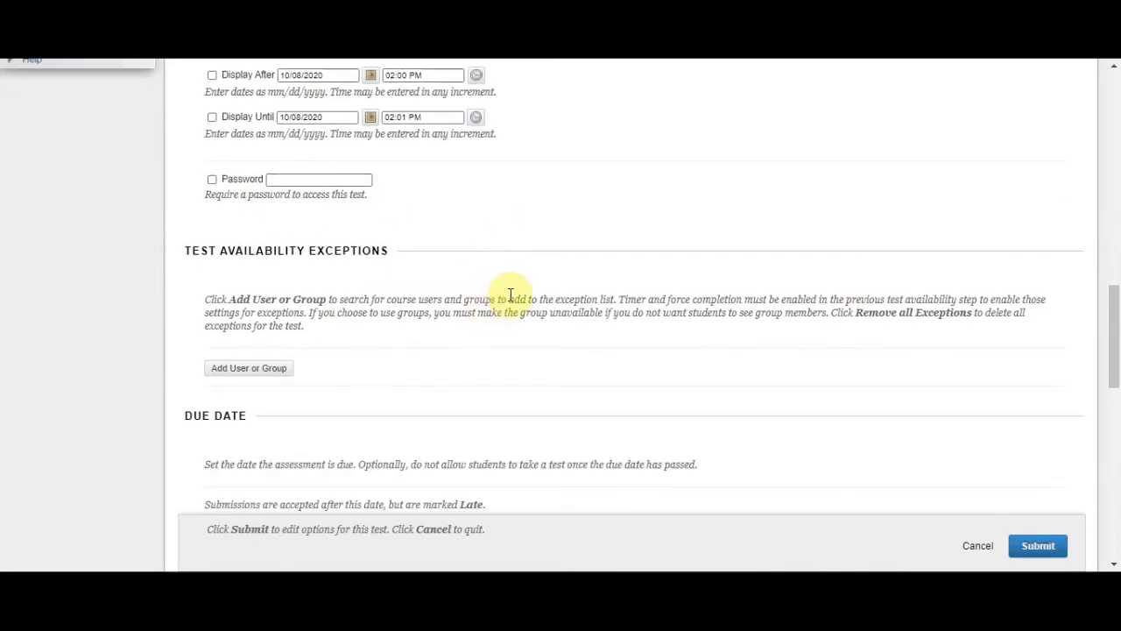
{"action": "scroll", "coordinate": [480, 300], "scroll_direction": "down", "scroll_amount": 1}
{"action": "scroll", "coordinate": [570, 300], "scroll_direction": "down", "scroll_amount": 1}
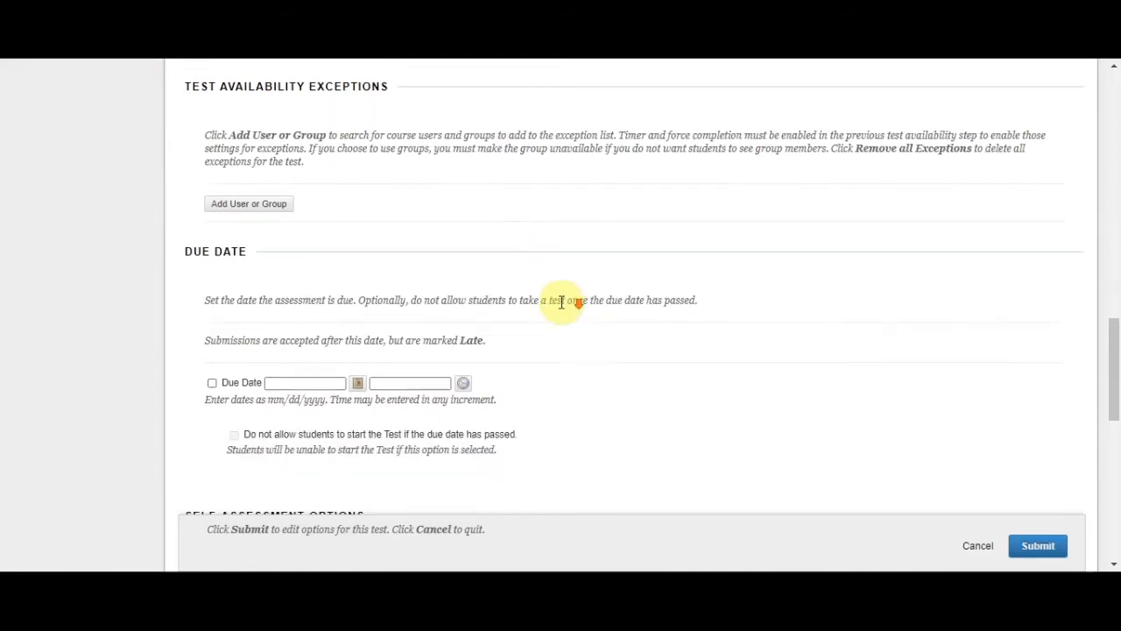
{"action": "scroll", "coordinate": [599, 225], "scroll_direction": "down", "scroll_amount": 3}
{"action": "scroll", "coordinate": [648, 245], "scroll_direction": "up", "scroll_amount": 1}
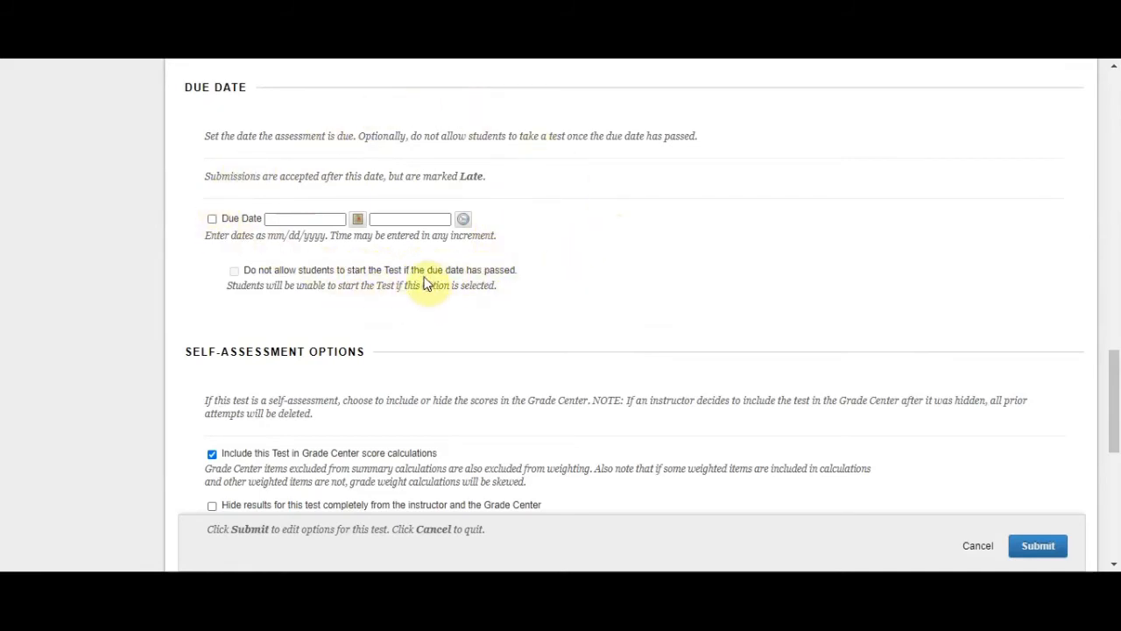
{"action": "scroll", "coordinate": [421, 278], "scroll_direction": "down", "scroll_amount": 1}
{"action": "scroll", "coordinate": [417, 277], "scroll_direction": "down", "scroll_amount": 1}
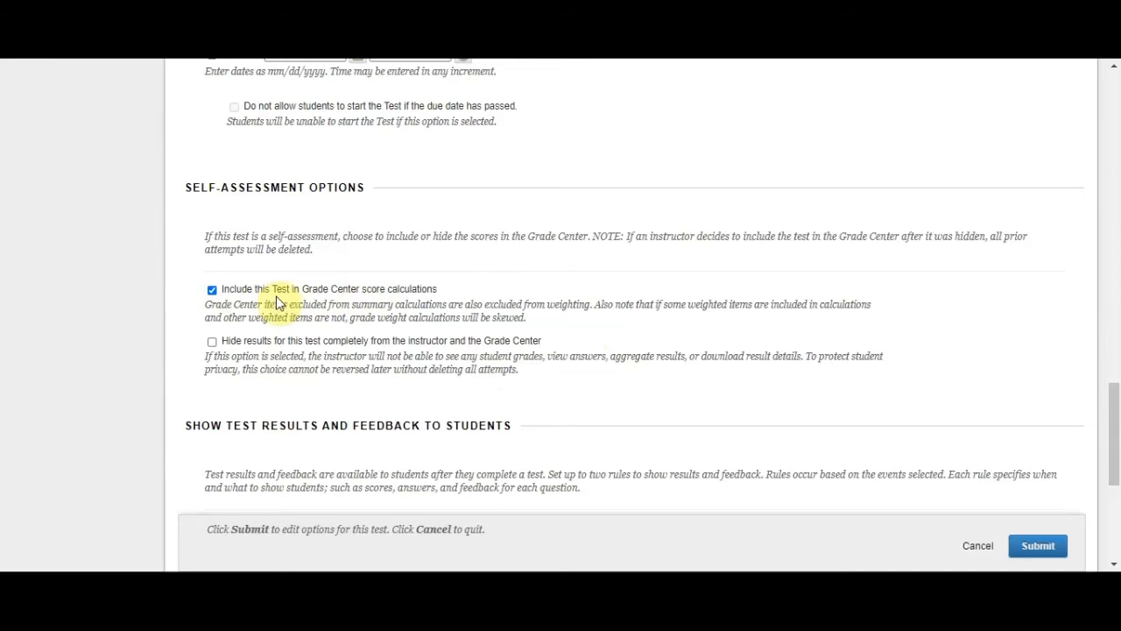
{"action": "left_click", "coordinate": [212, 292]}
{"action": "left_click", "coordinate": [212, 290]}
{"action": "scroll", "coordinate": [606, 277], "scroll_direction": "up", "scroll_amount": 1}
{"action": "scroll", "coordinate": [604, 278], "scroll_direction": "down", "scroll_amount": 2}
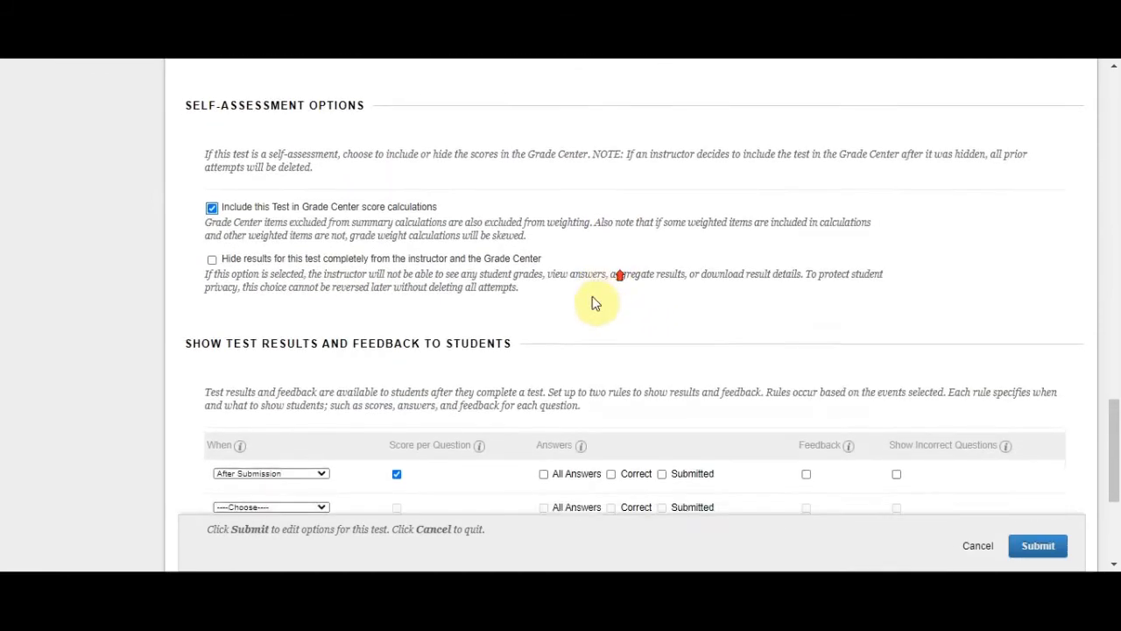
Set the After Submission results rule to show students all answers, correct answers and their submitted answers
{"action": "scroll", "coordinate": [594, 302], "scroll_direction": "down", "scroll_amount": 2}
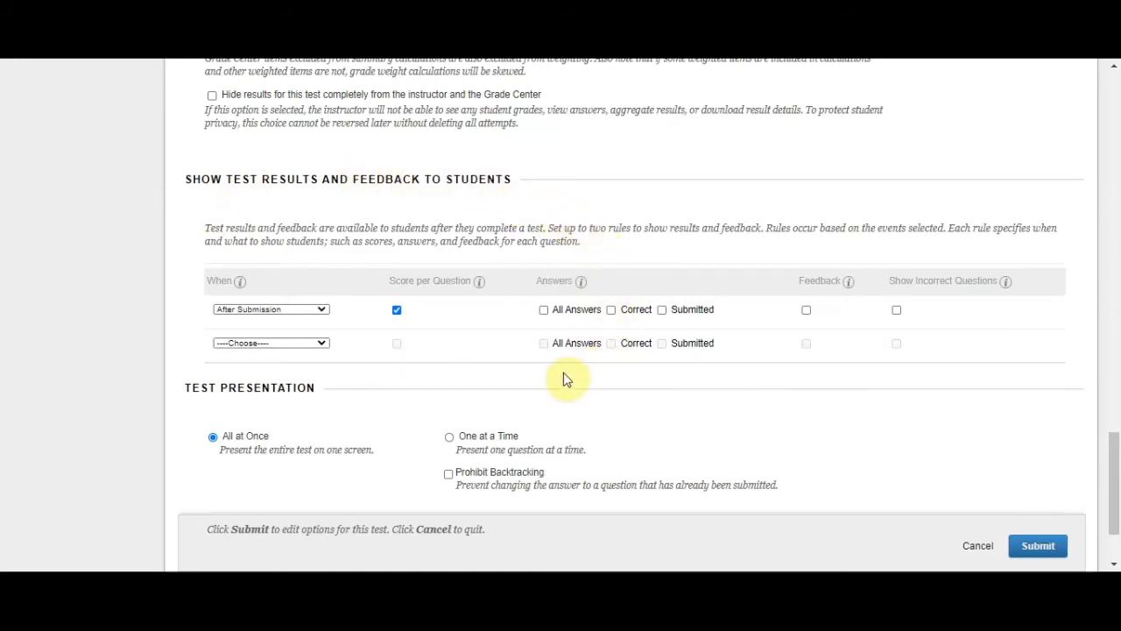
{"action": "left_click", "coordinate": [301, 312]}
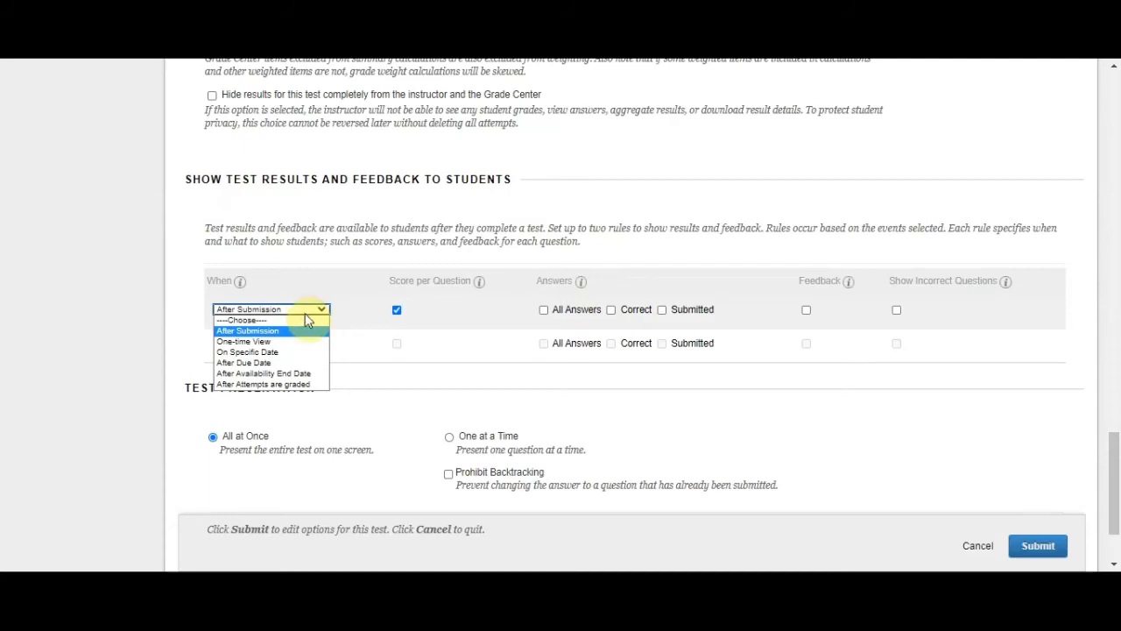
{"action": "left_click", "coordinate": [241, 331]}
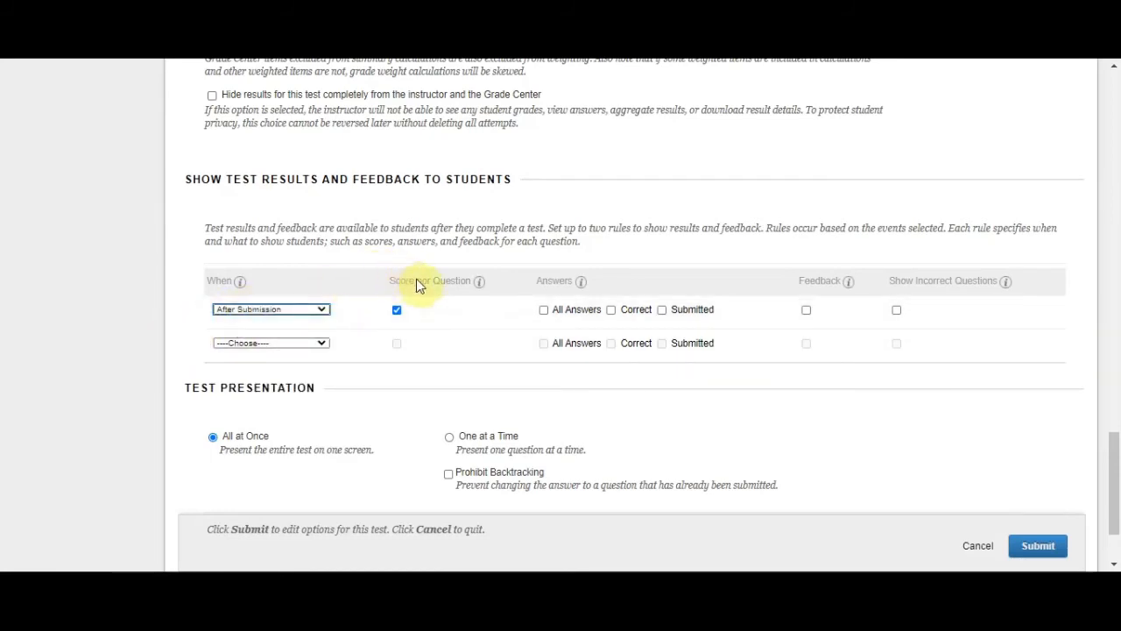
{"action": "mouse_move", "coordinate": [421, 282]}
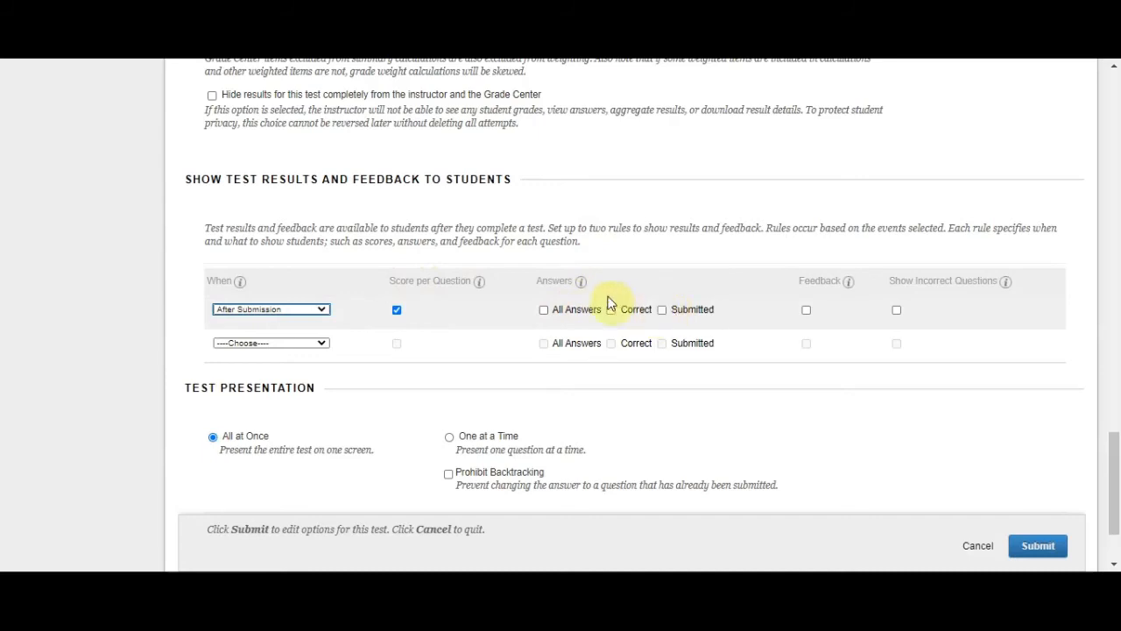
{"action": "left_click", "coordinate": [543, 311]}
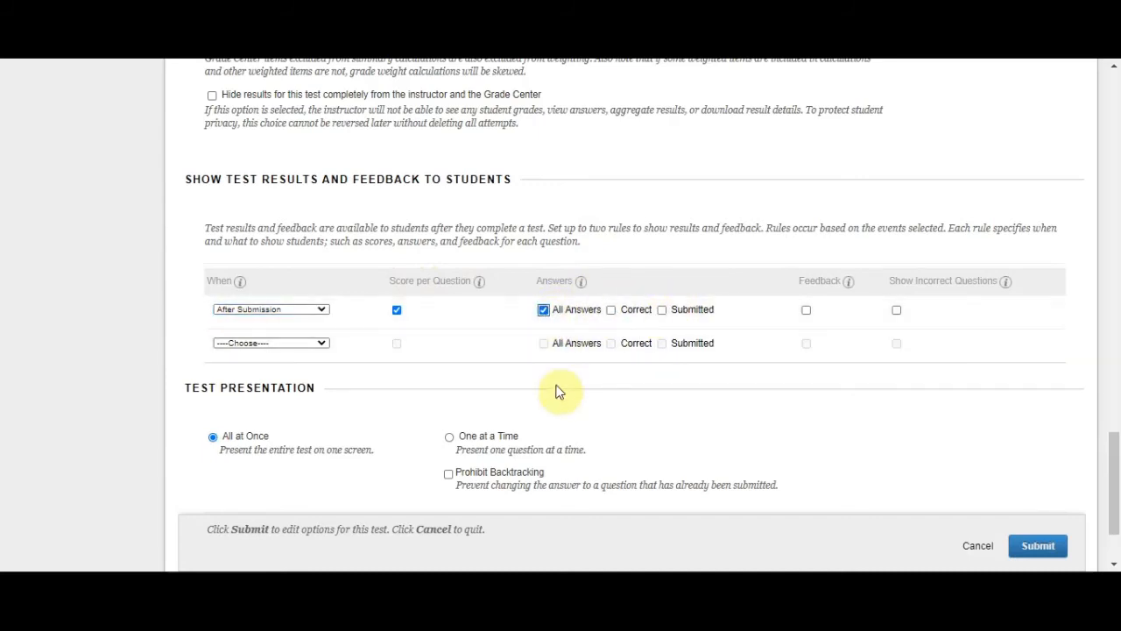
{"action": "left_click", "coordinate": [612, 311]}
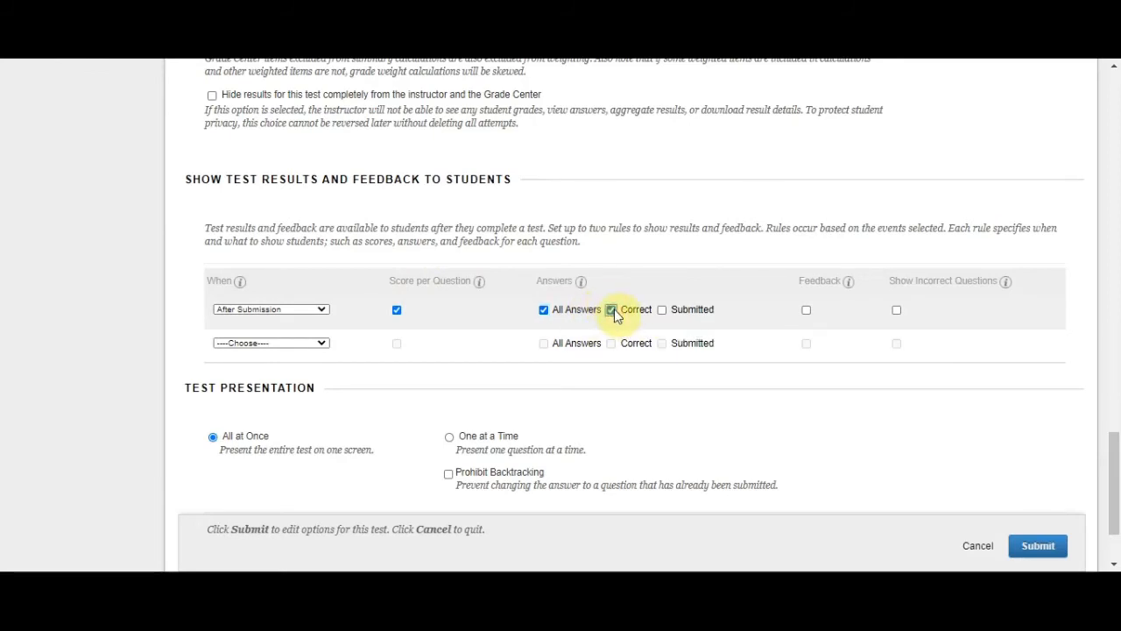
{"action": "left_click", "coordinate": [663, 310]}
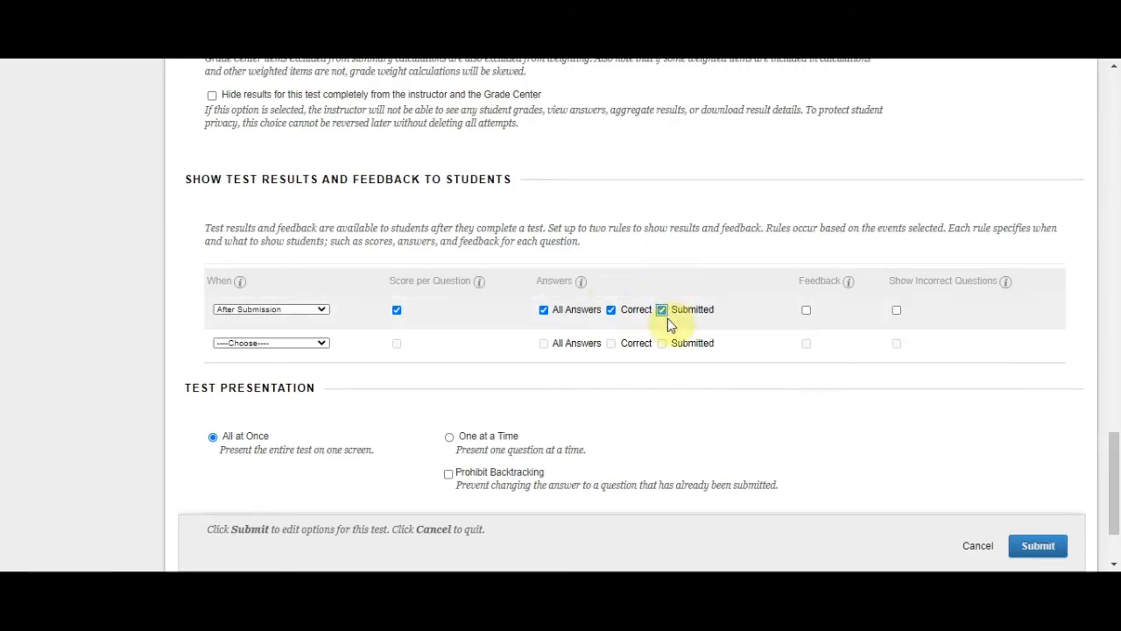
{"action": "left_click", "coordinate": [612, 310]}
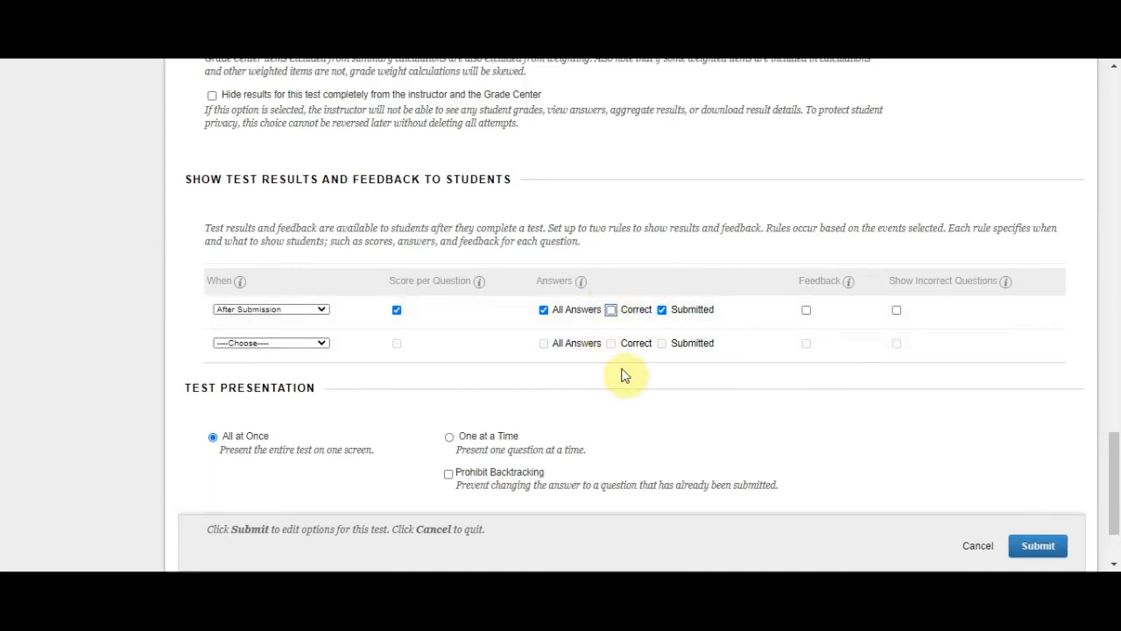
{"action": "left_click", "coordinate": [613, 309]}
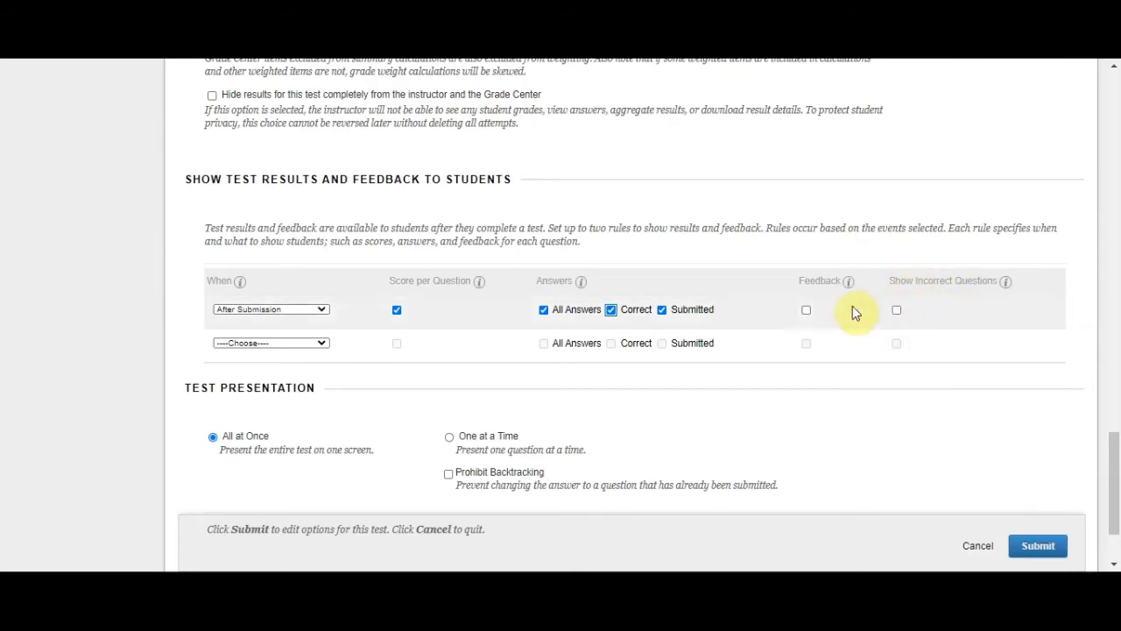
{"action": "scroll", "coordinate": [941, 291], "scroll_direction": "down", "scroll_amount": 2}
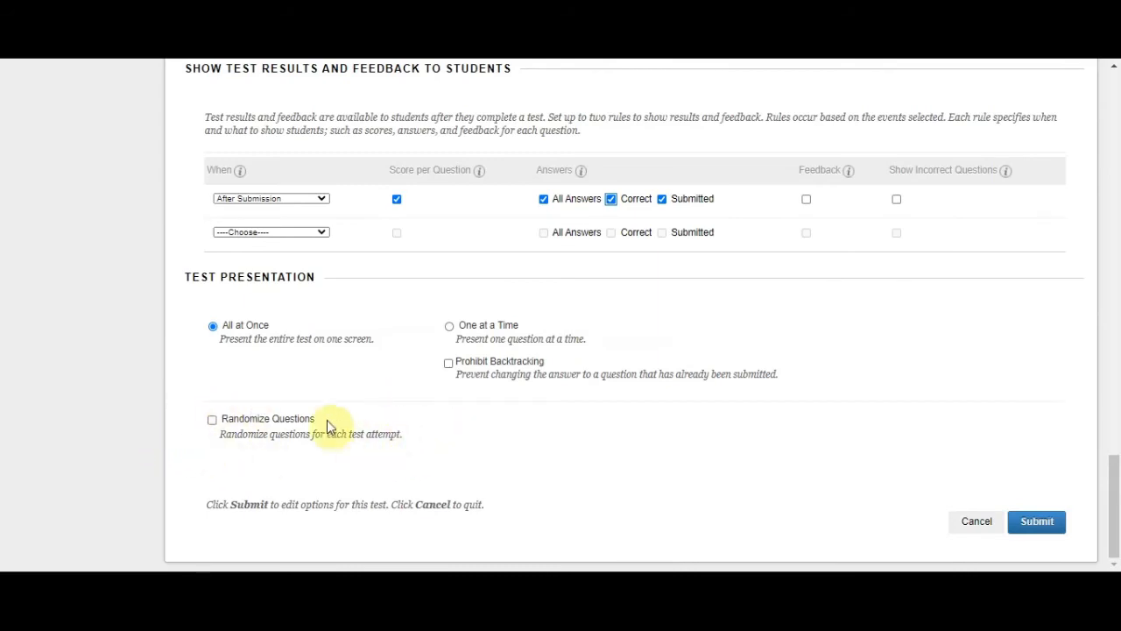
Look over the Demo test 2 options once more and submit them
{"action": "scroll", "coordinate": [1008, 392], "scroll_direction": "up", "scroll_amount": 10}
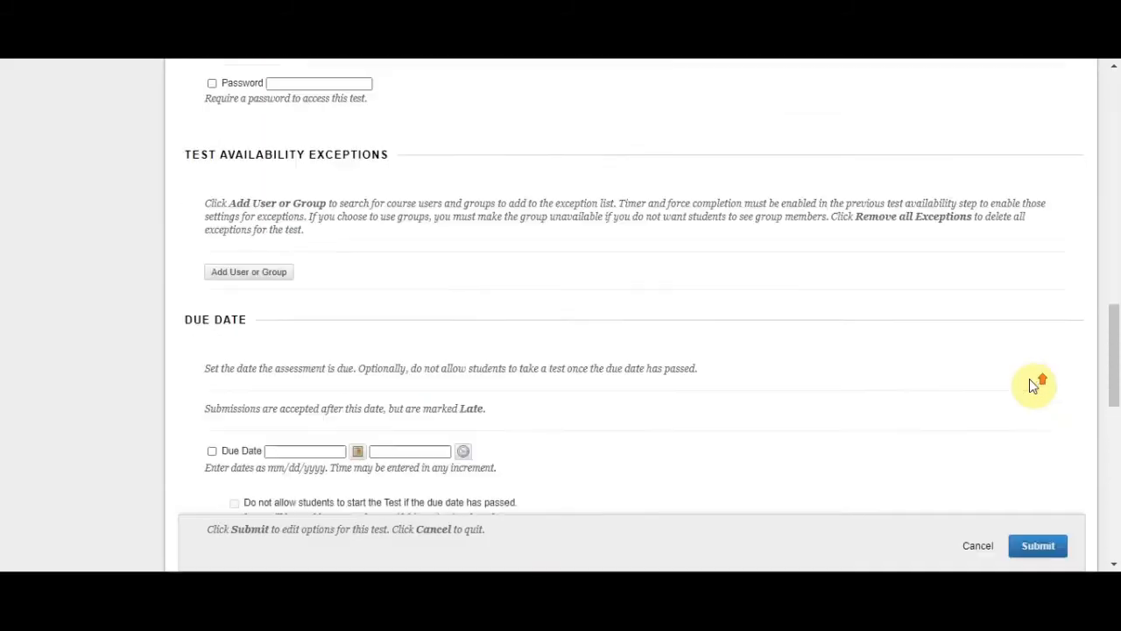
{"action": "scroll", "coordinate": [925, 395], "scroll_direction": "up", "scroll_amount": 5}
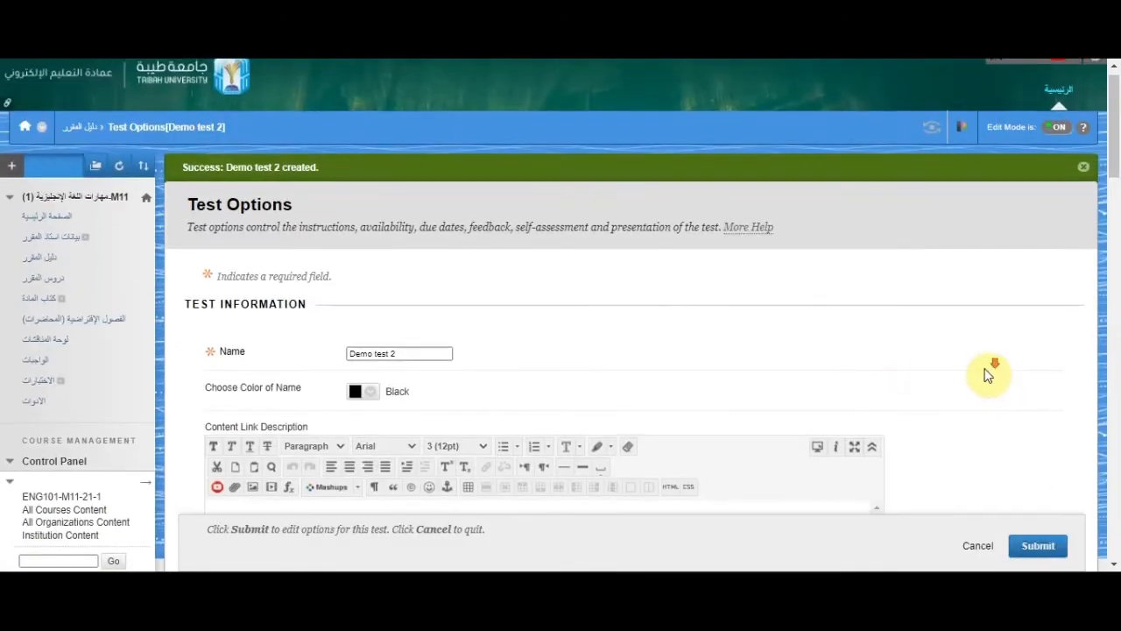
{"action": "scroll", "coordinate": [968, 380], "scroll_direction": "down", "scroll_amount": 3}
{"action": "scroll", "coordinate": [964, 386], "scroll_direction": "down", "scroll_amount": 10}
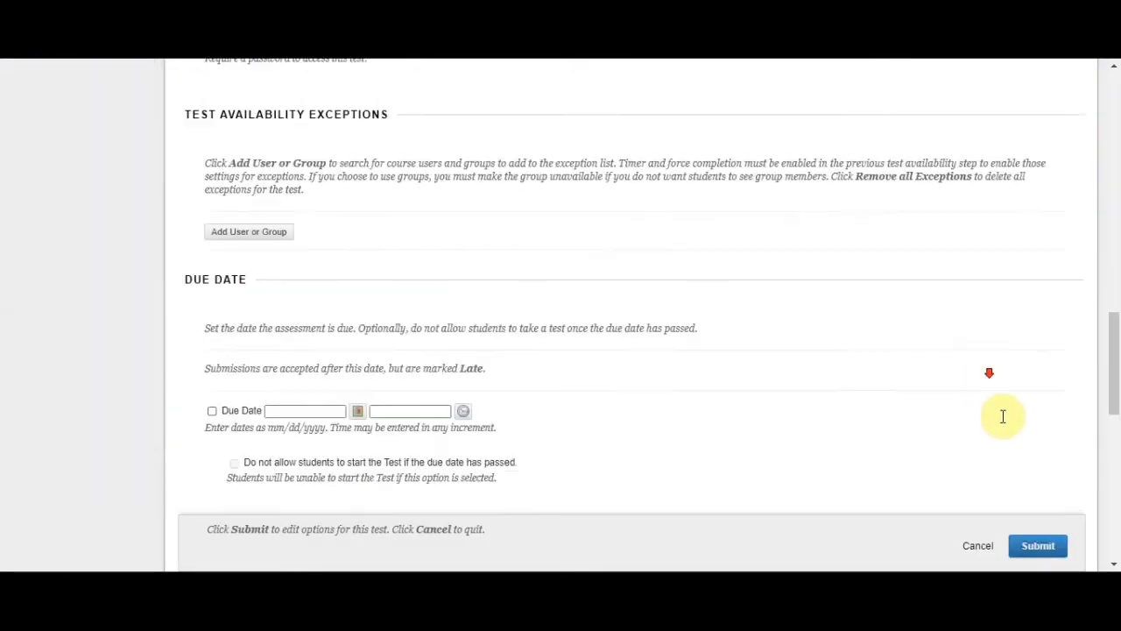
{"action": "left_click", "coordinate": [1042, 546]}
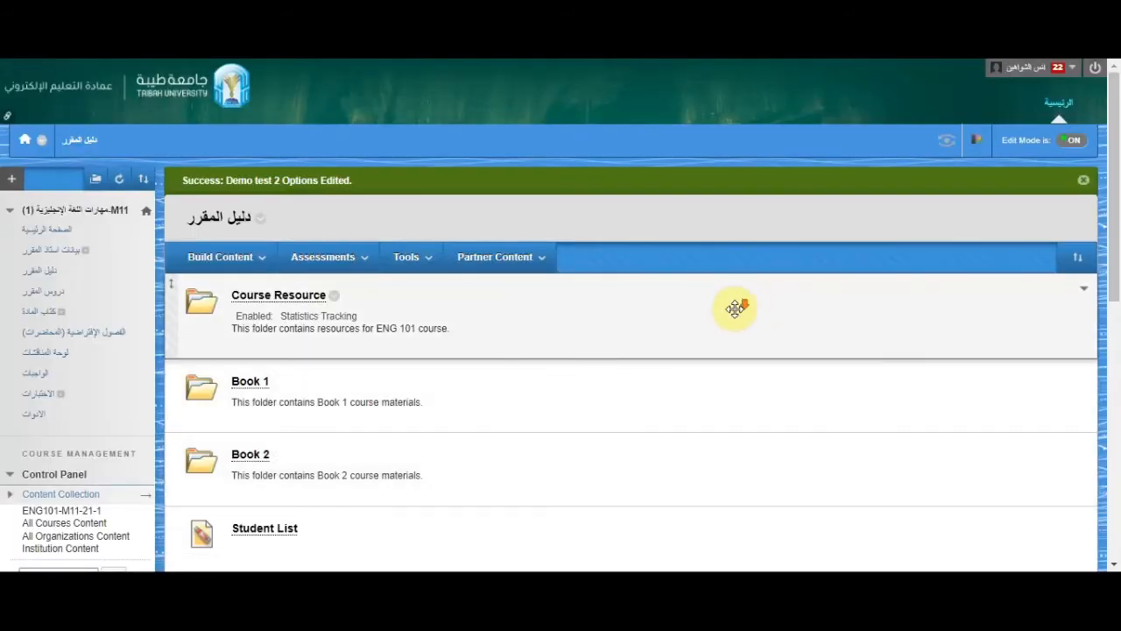
Open Demo test 2 from the content area, begin the preview attempt and look through its five questions
{"action": "scroll", "coordinate": [514, 338], "scroll_direction": "down", "scroll_amount": 3}
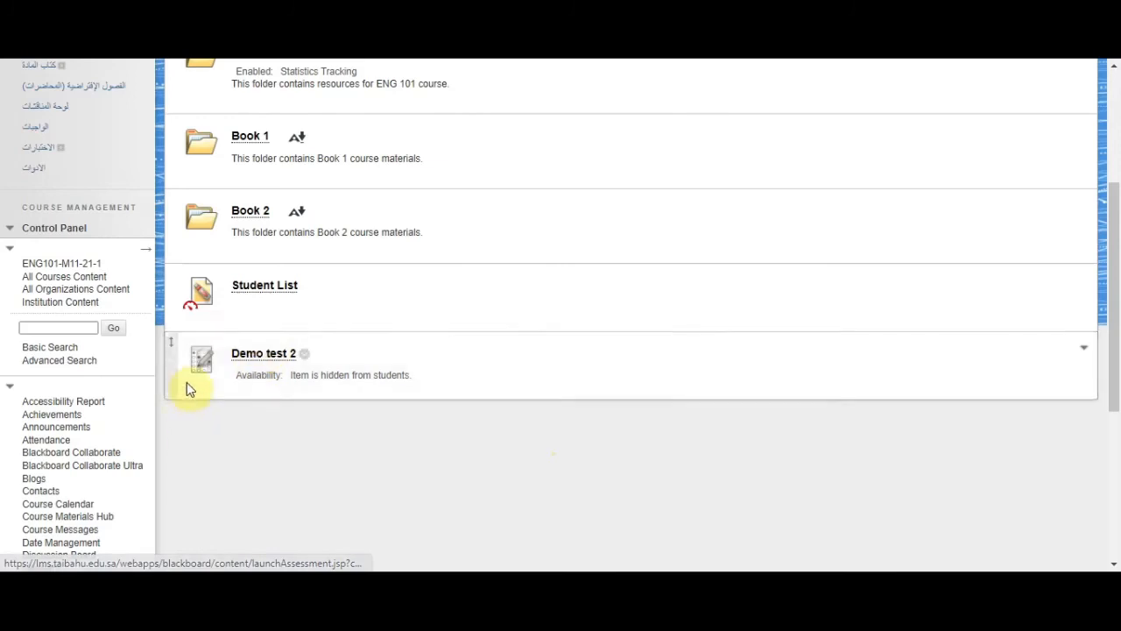
{"action": "left_click", "coordinate": [258, 355]}
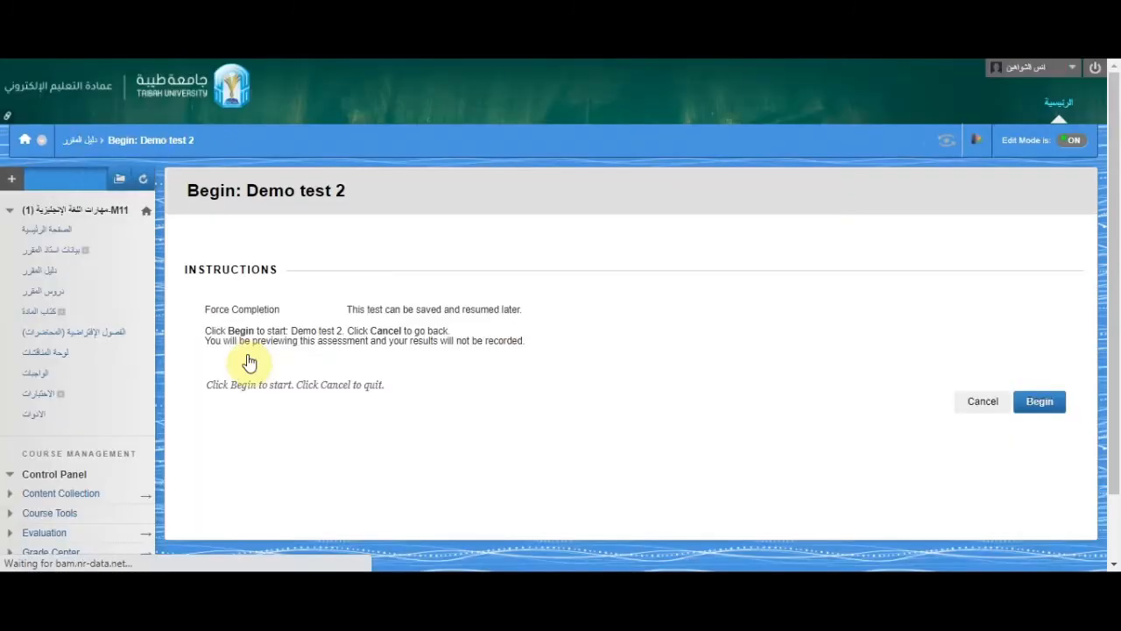
{"action": "left_click", "coordinate": [1043, 403]}
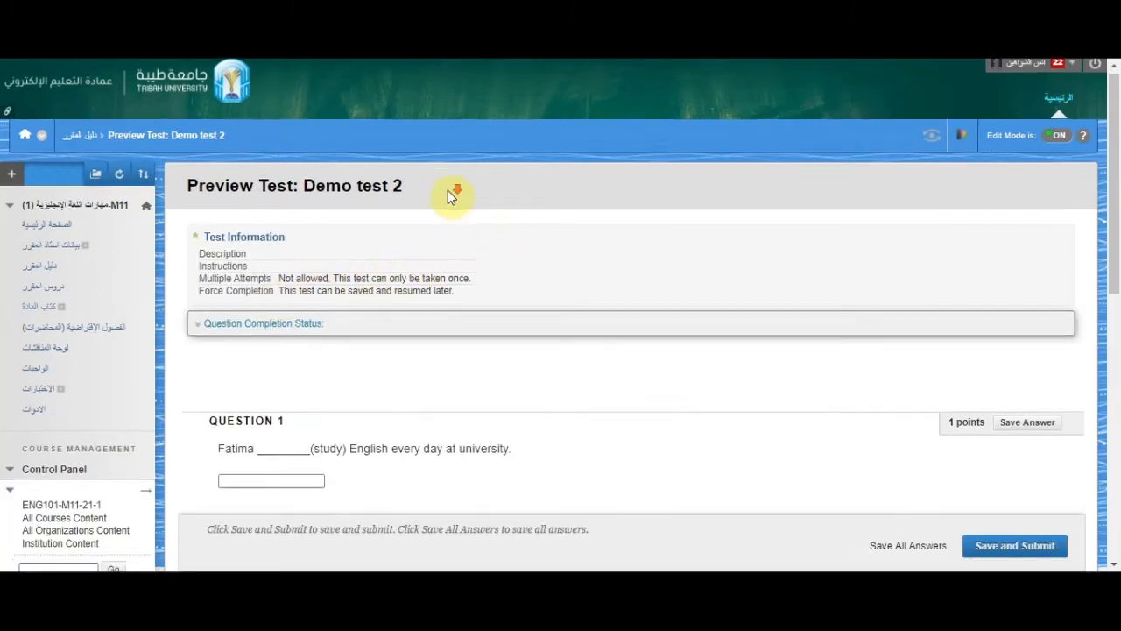
{"action": "scroll", "coordinate": [449, 191], "scroll_direction": "down", "scroll_amount": 1}
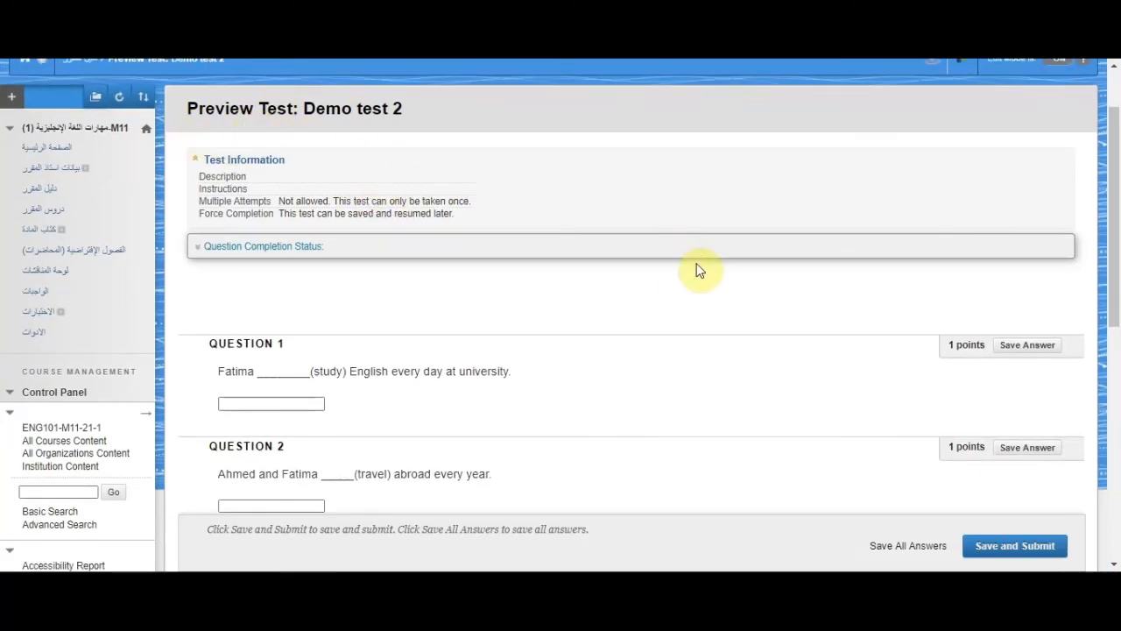
{"action": "scroll", "coordinate": [696, 267], "scroll_direction": "down", "scroll_amount": 4}
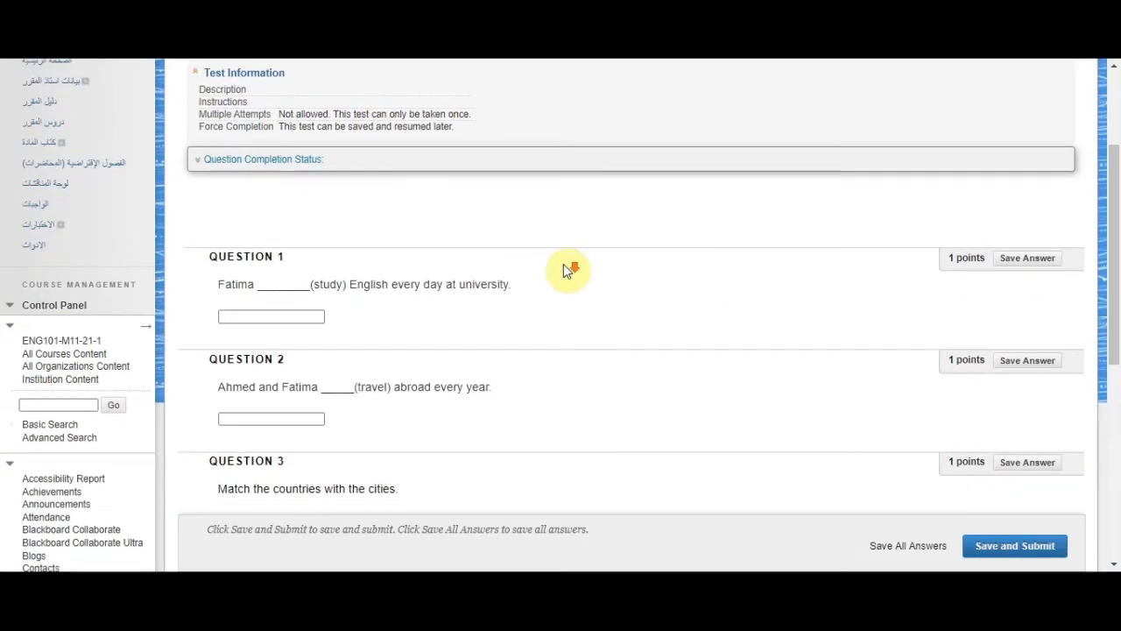
{"action": "scroll", "coordinate": [343, 223], "scroll_direction": "down", "scroll_amount": 3}
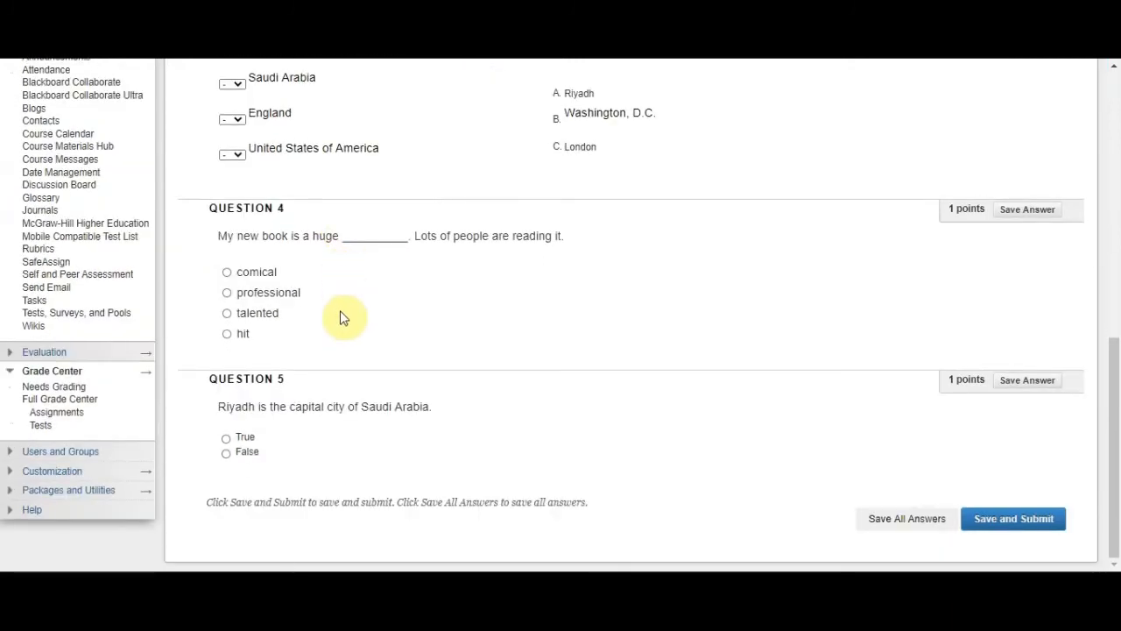
Answer Question 1 with "study" and Question 2 with "travel"
{"action": "scroll", "coordinate": [338, 315], "scroll_direction": "up", "scroll_amount": 3}
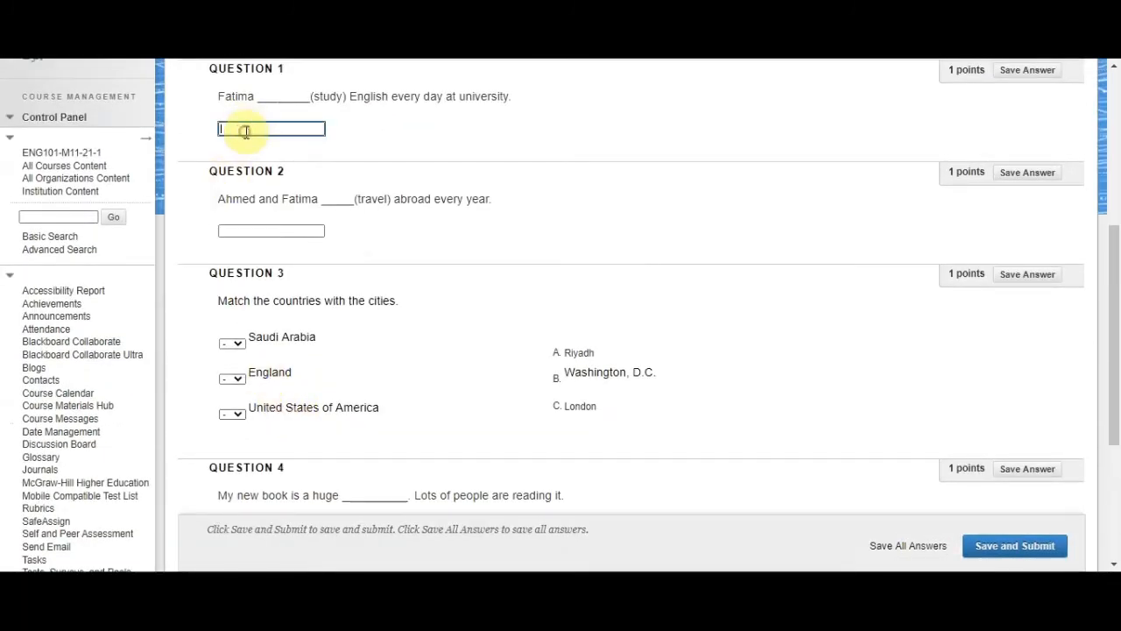
{"action": "scroll", "coordinate": [417, 175], "scroll_direction": "up", "scroll_amount": 1}
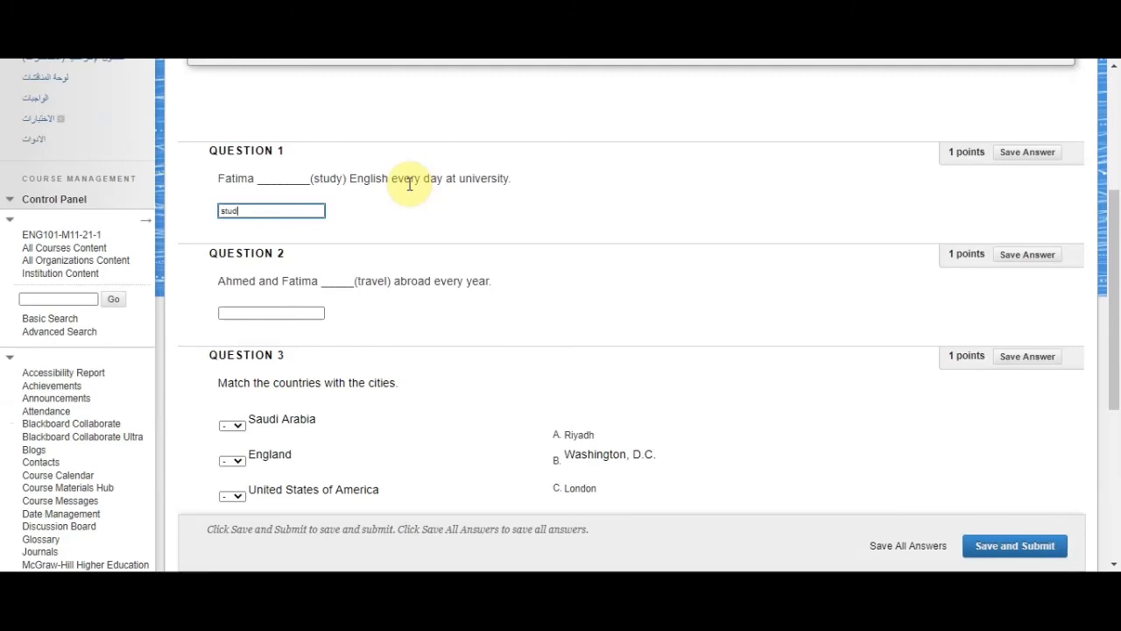
{"action": "left_click", "coordinate": [290, 312]}
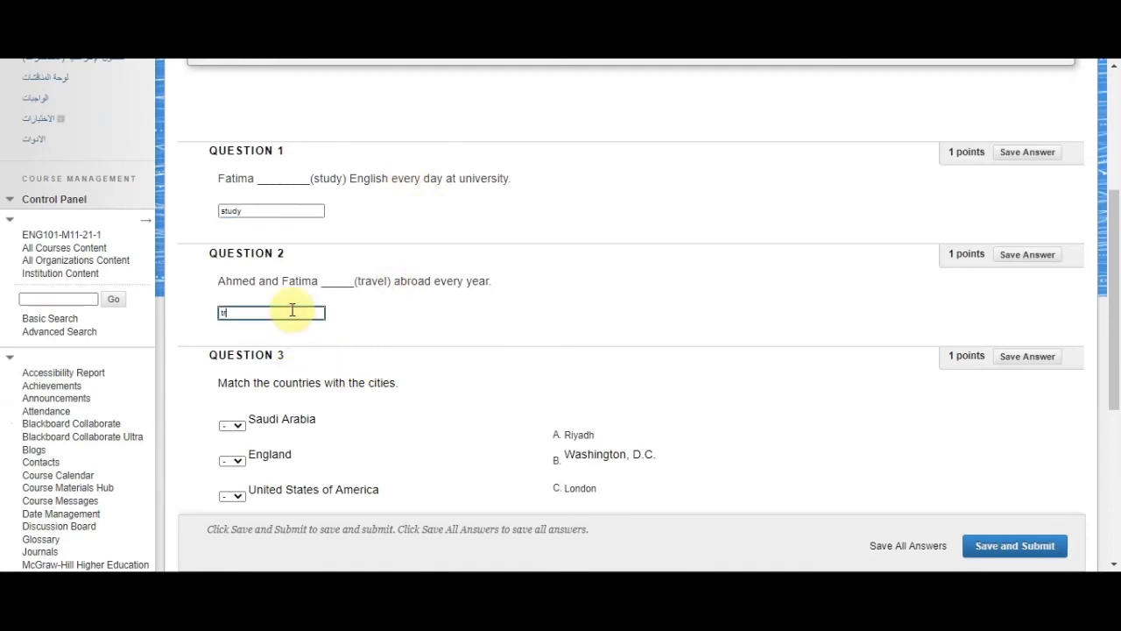
In Question 3, match Saudi Arabia with A (Riyadh), England with B (Washington, D.C.) and United States of America with A
{"action": "scroll", "coordinate": [318, 315], "scroll_direction": "down", "scroll_amount": 2}
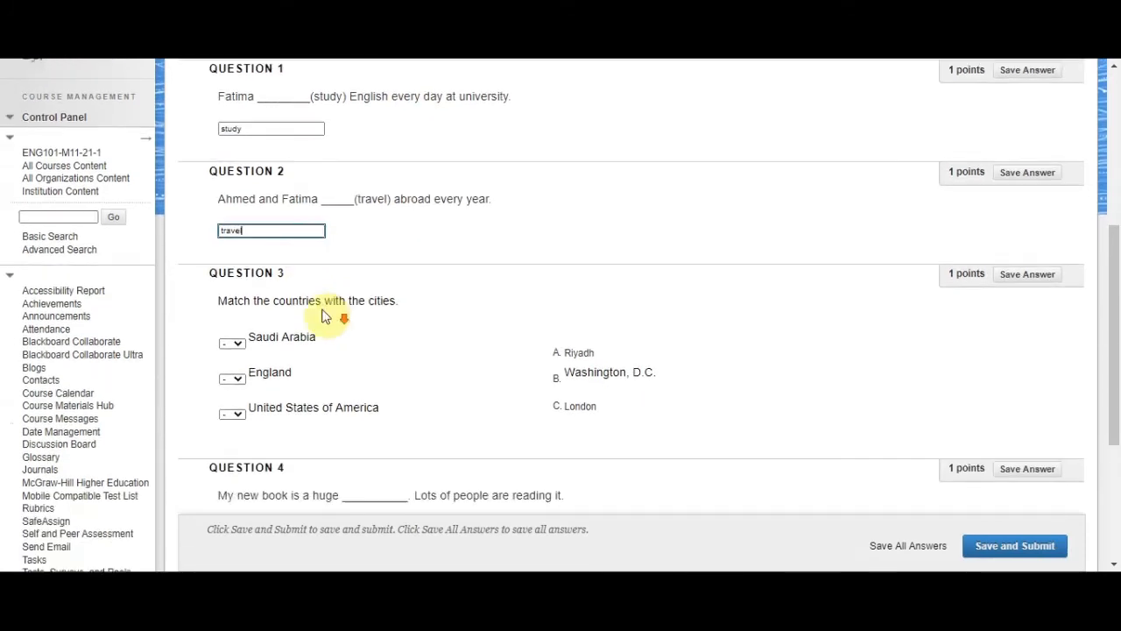
{"action": "left_click", "coordinate": [233, 261]}
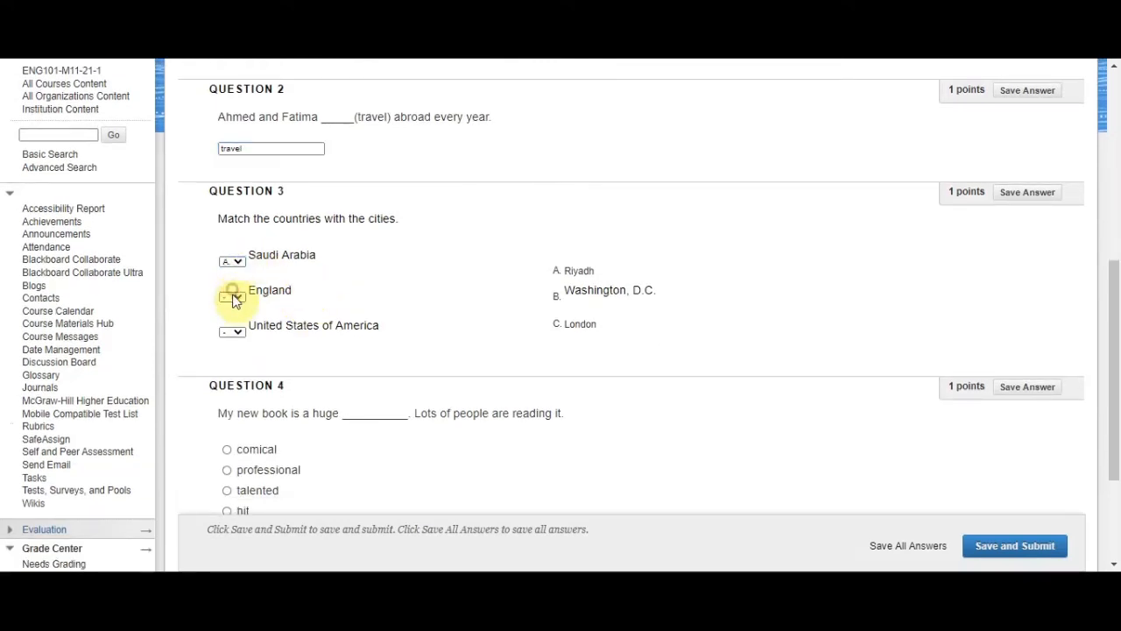
{"action": "left_click", "coordinate": [233, 297]}
{"action": "left_click", "coordinate": [232, 328]}
{"action": "left_click", "coordinate": [237, 332]}
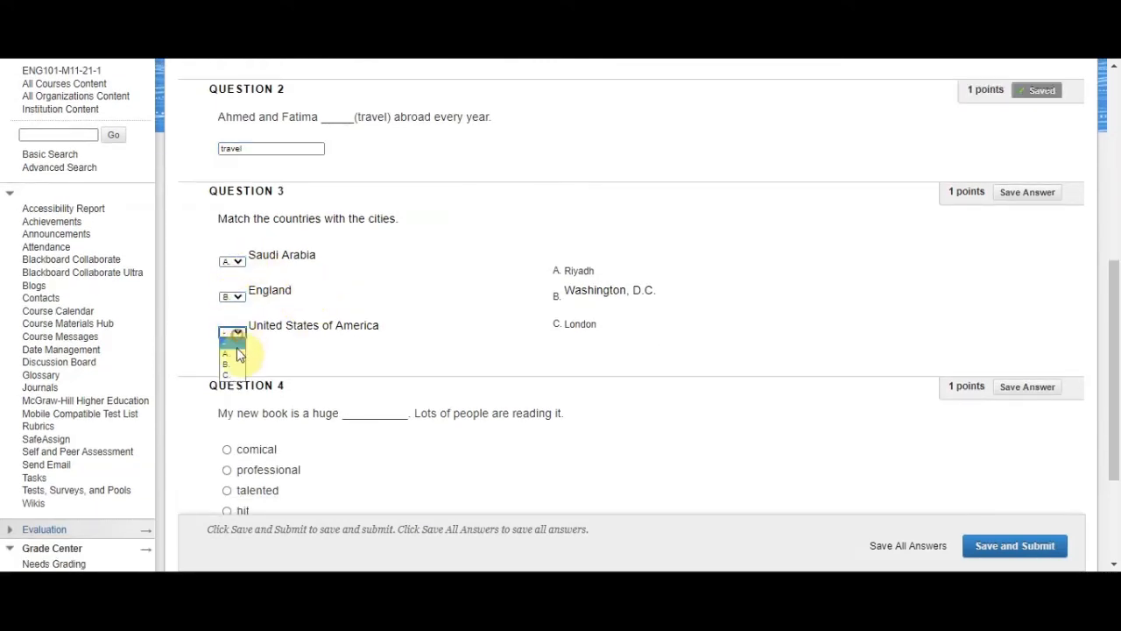
{"action": "left_click", "coordinate": [237, 345]}
{"action": "left_click", "coordinate": [236, 332]}
Choose "talented" for Question 4 and "True" for Question 5
{"action": "scroll", "coordinate": [468, 353], "scroll_direction": "down", "scroll_amount": 3}
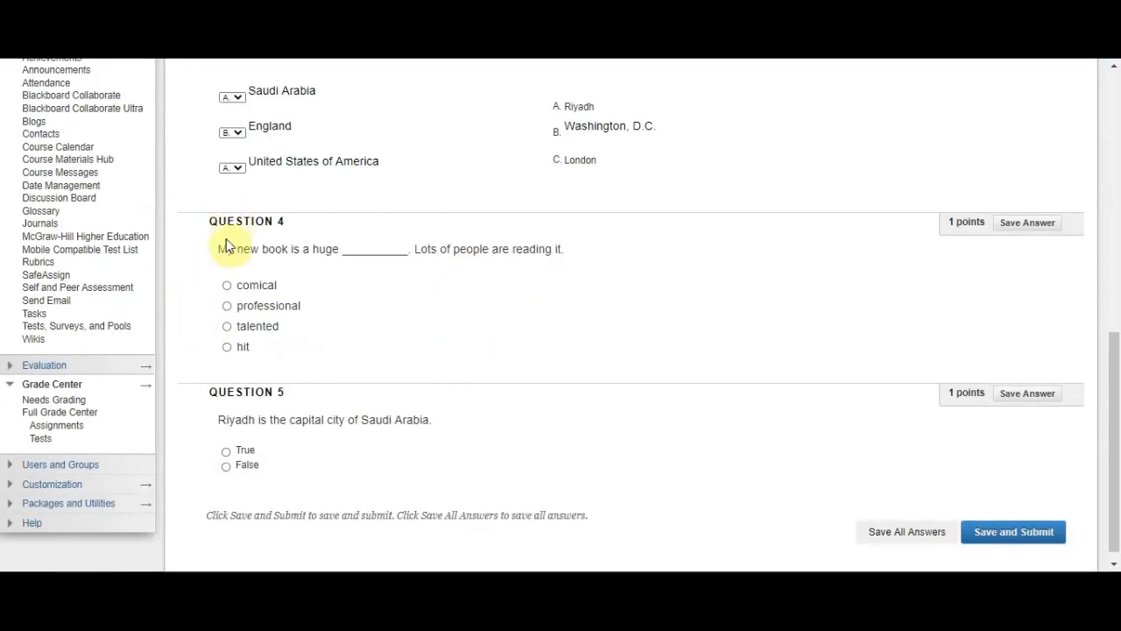
{"action": "left_click", "coordinate": [227, 326]}
{"action": "scroll", "coordinate": [394, 354], "scroll_direction": "down", "scroll_amount": 1}
{"action": "left_click", "coordinate": [227, 436]}
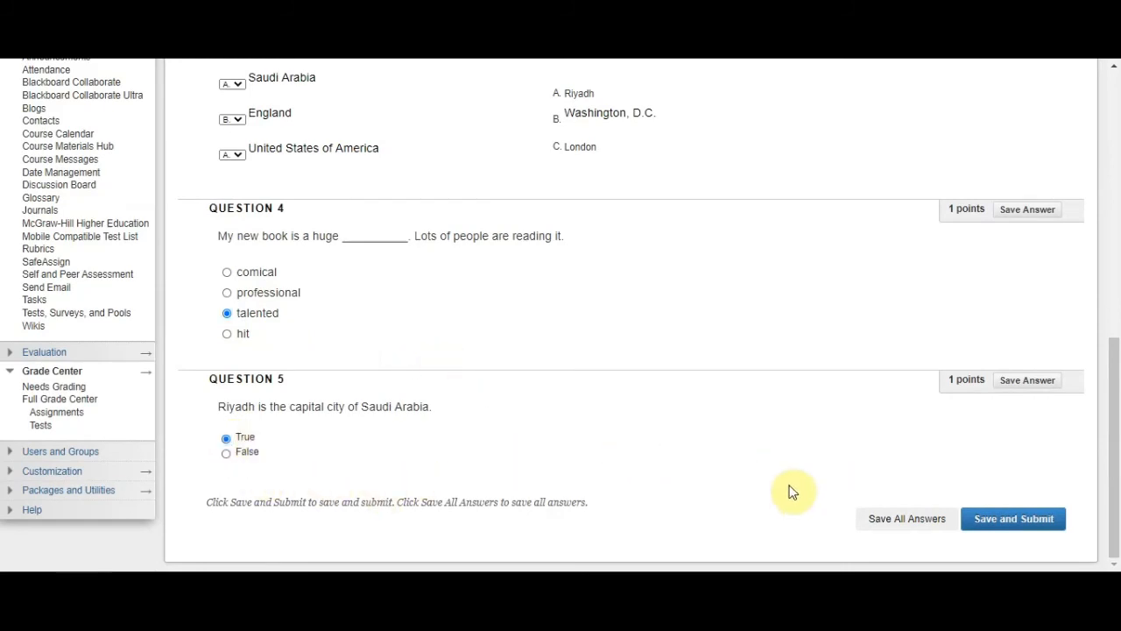
Check the save state of the first answers and save the remaining answers through Question 5
{"action": "scroll", "coordinate": [981, 409], "scroll_direction": "up", "scroll_amount": 5}
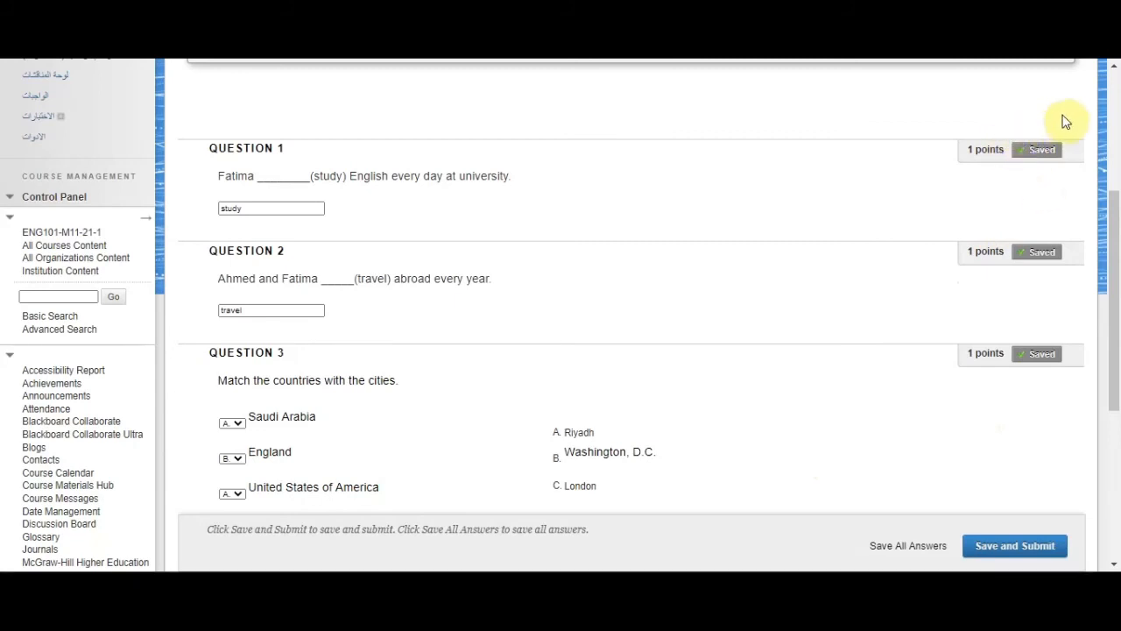
{"action": "left_click", "coordinate": [1050, 196]}
{"action": "scroll", "coordinate": [1061, 241], "scroll_direction": "down", "scroll_amount": 5}
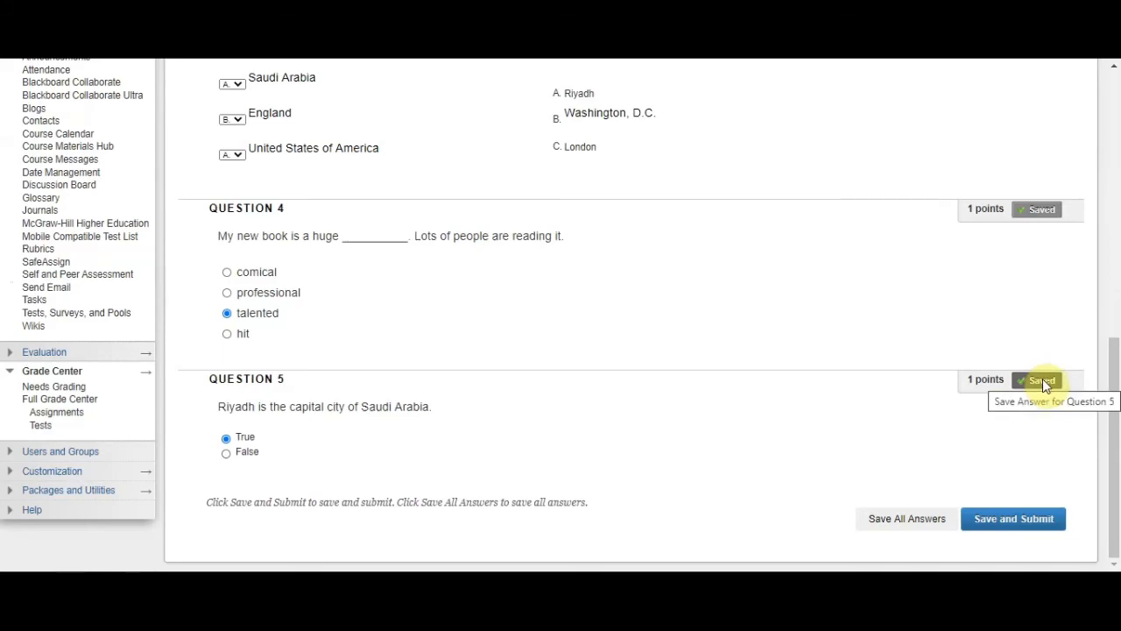
Check the answers across all questions, and save and submit the test attempt with confirmation
{"action": "scroll", "coordinate": [691, 395], "scroll_direction": "up", "scroll_amount": 4}
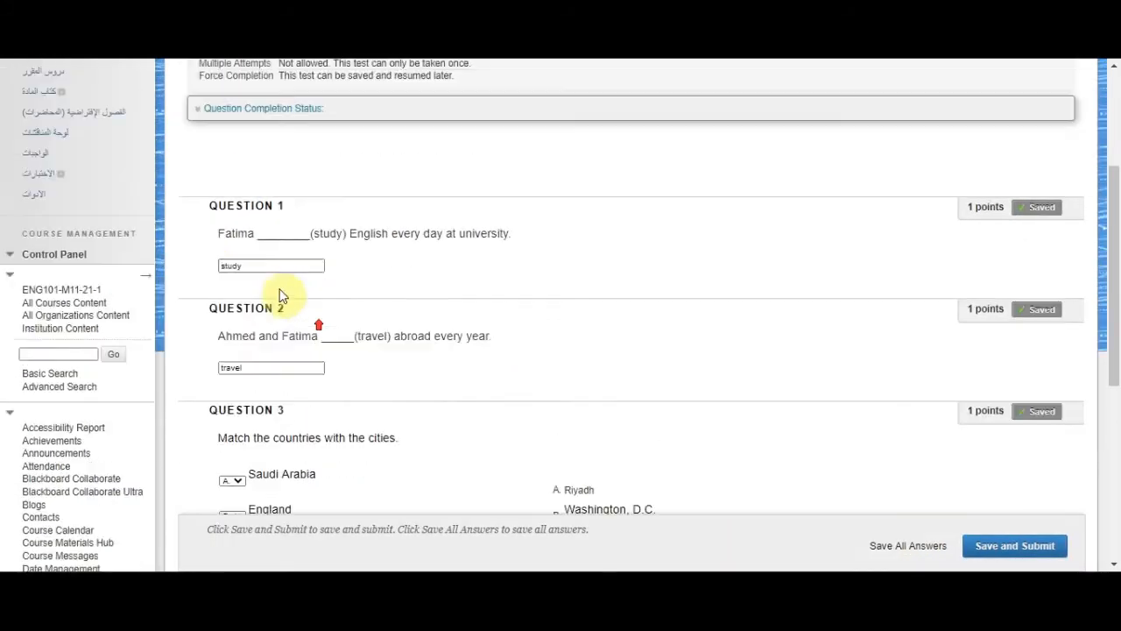
{"action": "scroll", "coordinate": [824, 303], "scroll_direction": "down", "scroll_amount": 3}
{"action": "scroll", "coordinate": [832, 305], "scroll_direction": "down", "scroll_amount": 1}
{"action": "scroll", "coordinate": [891, 321], "scroll_direction": "up", "scroll_amount": 1}
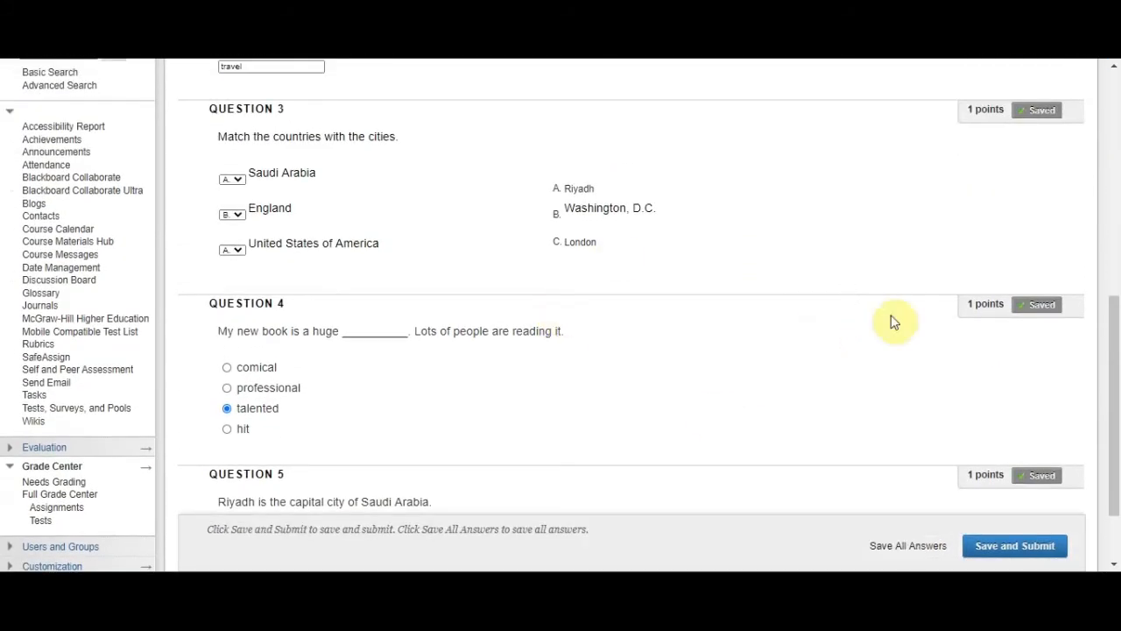
{"action": "scroll", "coordinate": [780, 350], "scroll_direction": "down", "scroll_amount": 1}
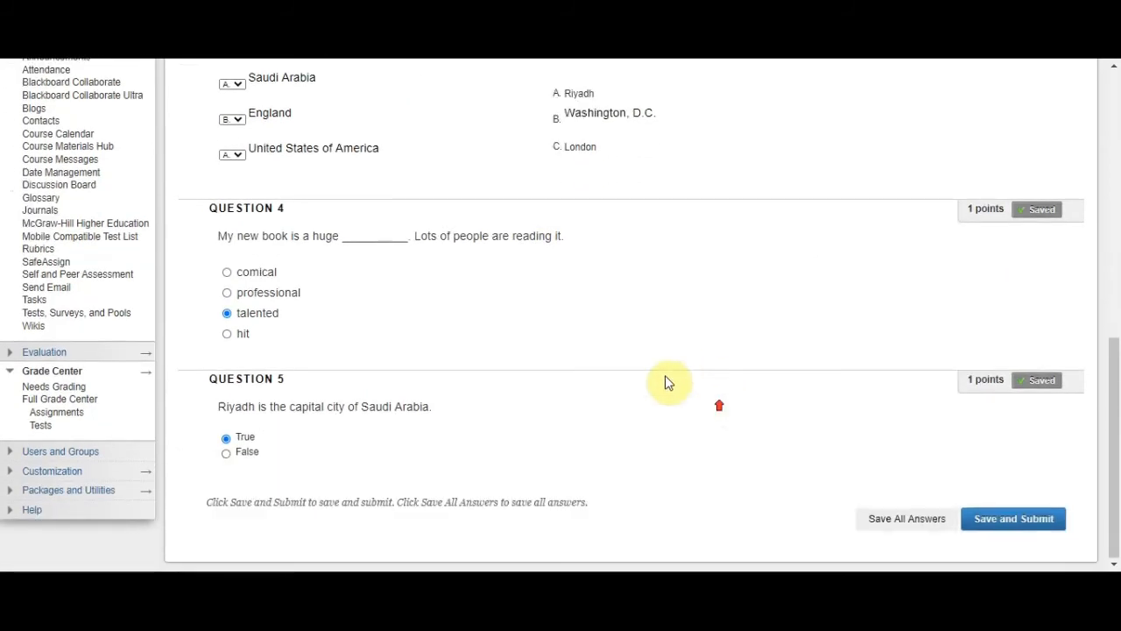
{"action": "left_click", "coordinate": [1018, 522]}
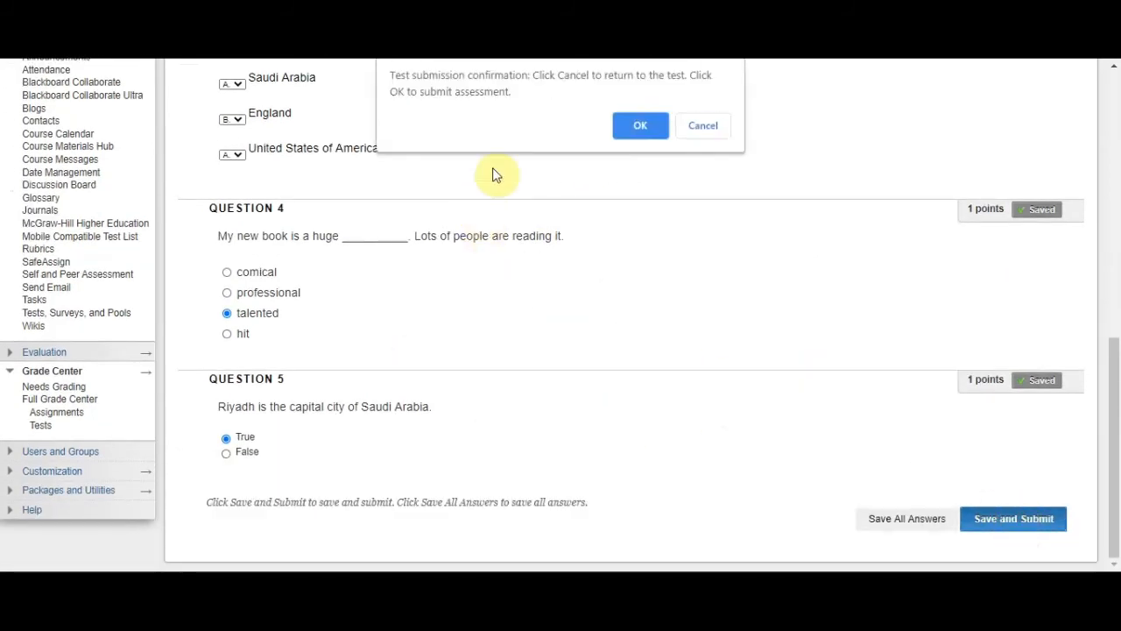
{"action": "left_click", "coordinate": [641, 125]}
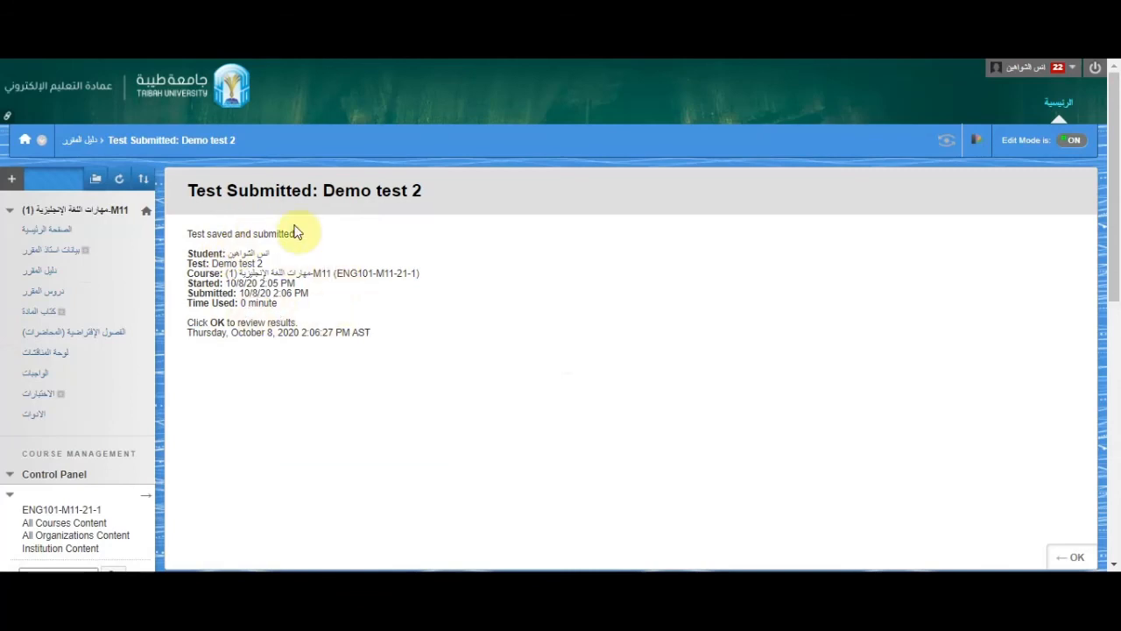
Open the submission review, examine the score, selected answers and correct answers for each question, and return to the content area
{"action": "scroll", "coordinate": [771, 301], "scroll_direction": "down", "scroll_amount": 1}
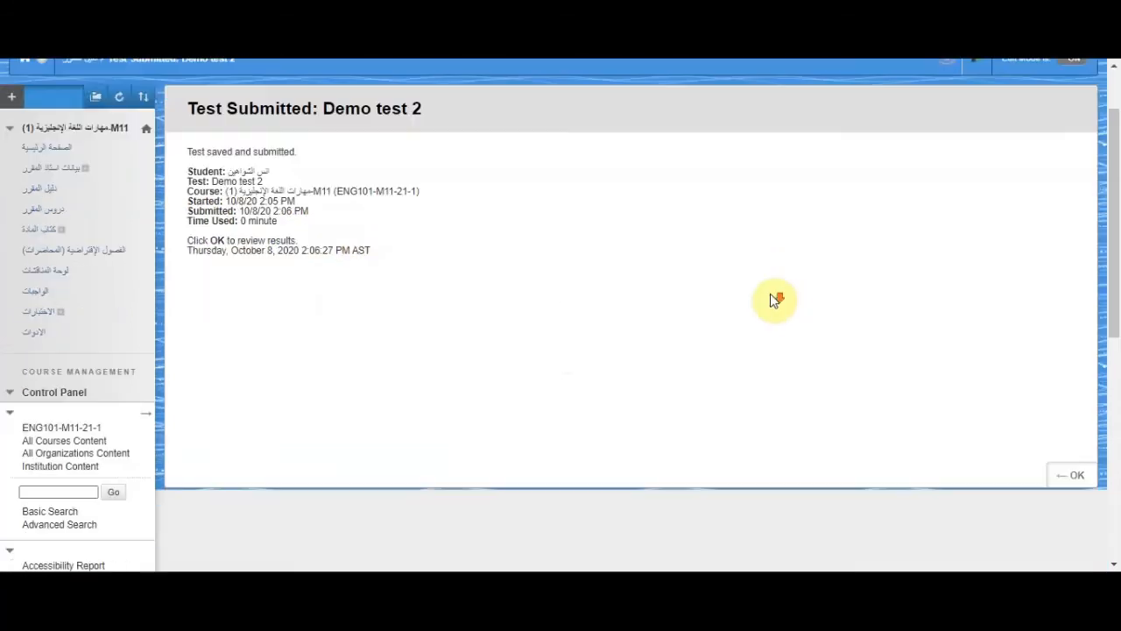
{"action": "left_click", "coordinate": [1070, 475]}
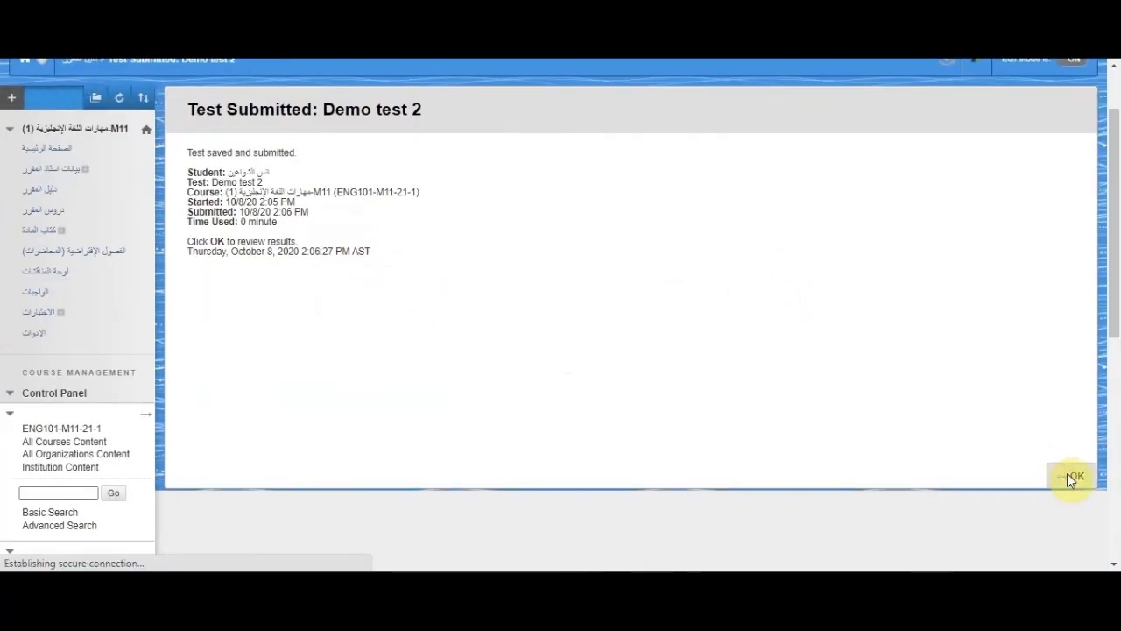
{"action": "scroll", "coordinate": [552, 311], "scroll_direction": "down", "scroll_amount": 1}
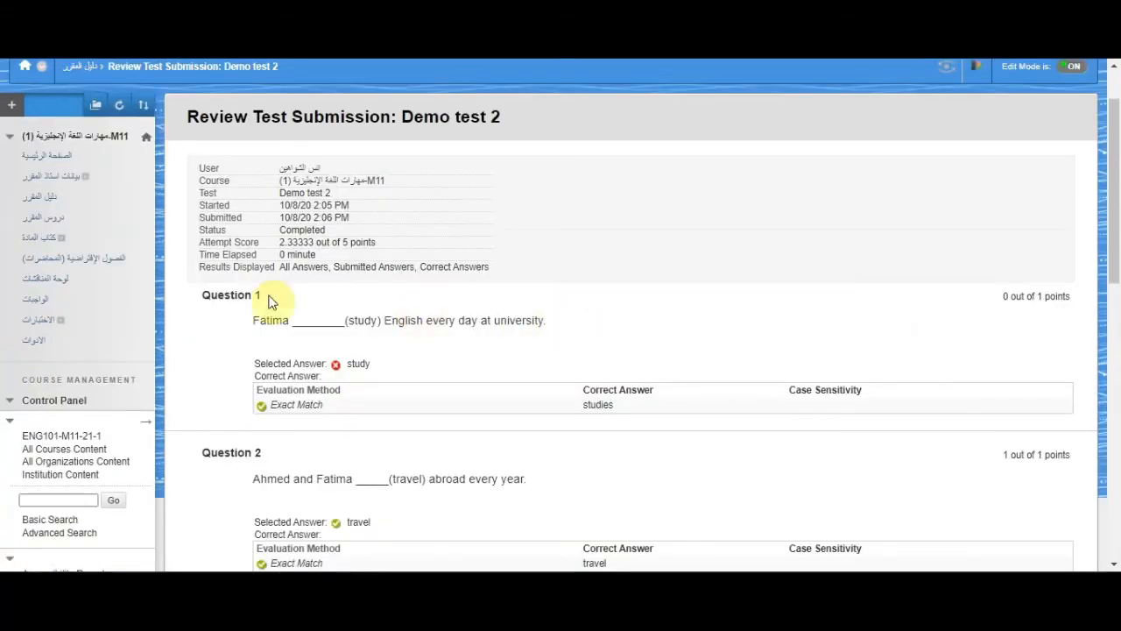
{"action": "scroll", "coordinate": [260, 297], "scroll_direction": "down", "scroll_amount": 1}
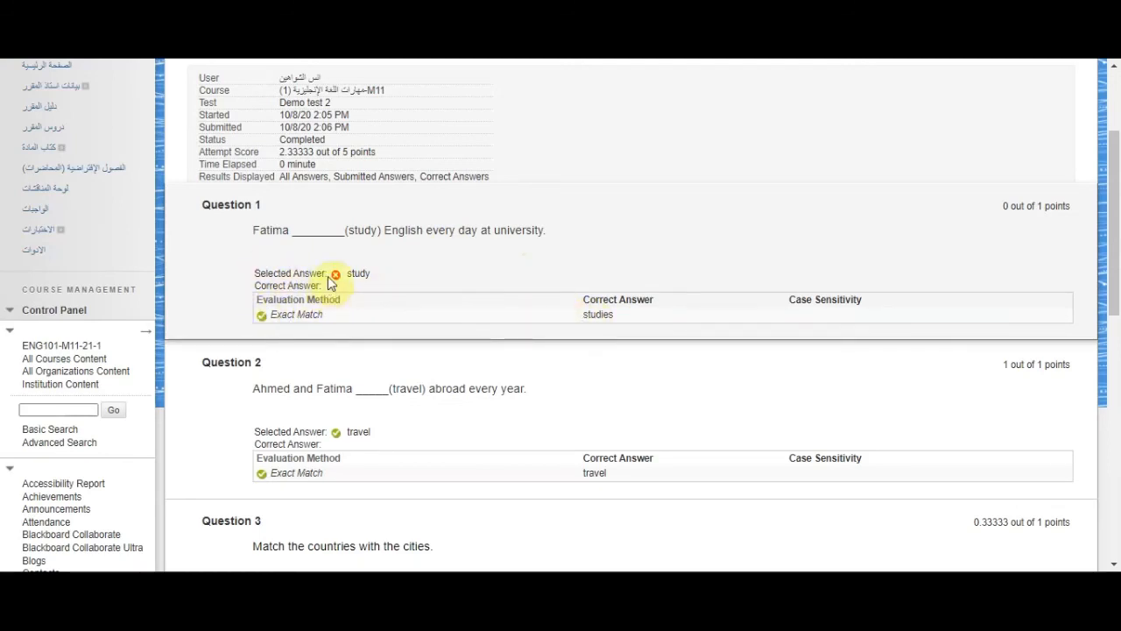
{"action": "scroll", "coordinate": [388, 281], "scroll_direction": "down", "scroll_amount": 3}
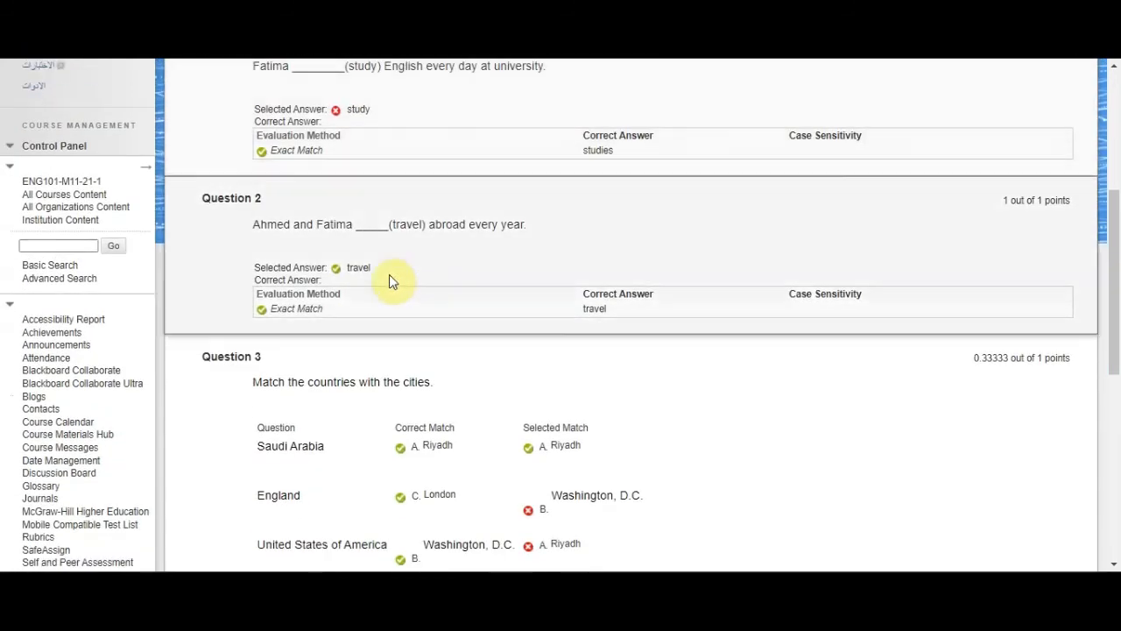
{"action": "scroll", "coordinate": [465, 250], "scroll_direction": "down", "scroll_amount": 1}
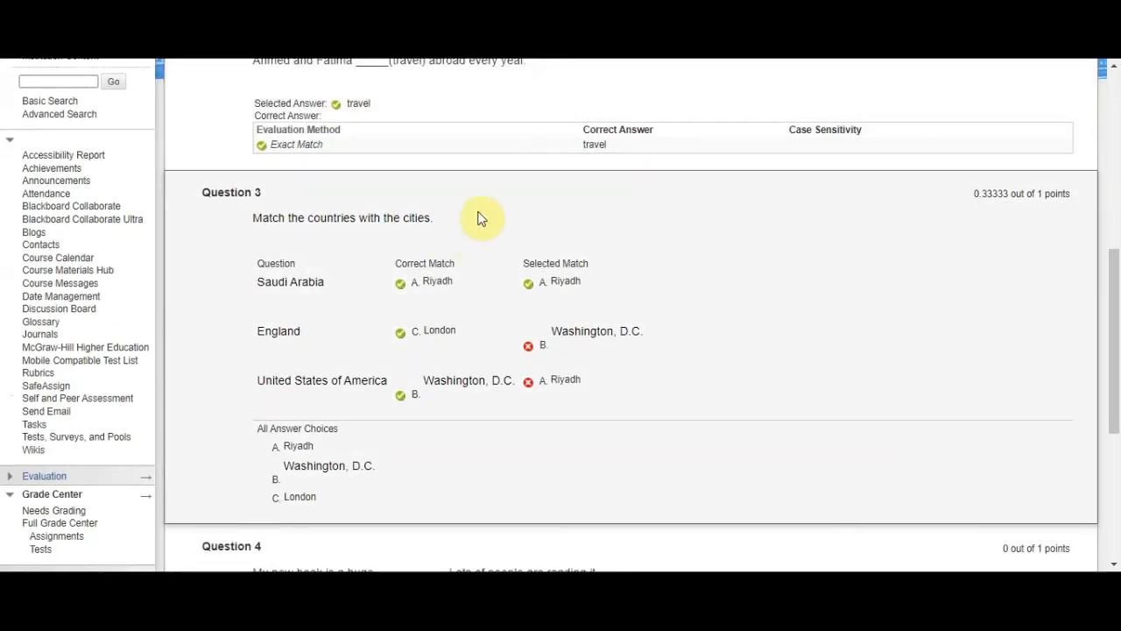
{"action": "scroll", "coordinate": [709, 197], "scroll_direction": "down", "scroll_amount": 1}
{"action": "scroll", "coordinate": [772, 265], "scroll_direction": "down", "scroll_amount": 1}
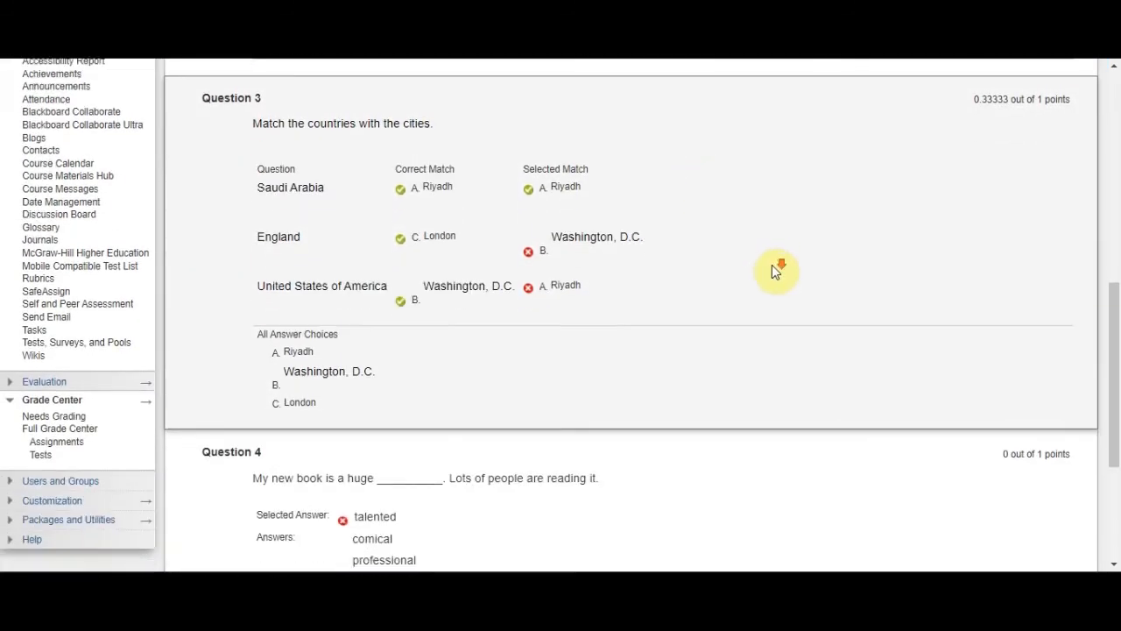
{"action": "scroll", "coordinate": [758, 301], "scroll_direction": "down", "scroll_amount": 2}
{"action": "scroll", "coordinate": [797, 298], "scroll_direction": "up", "scroll_amount": 4}
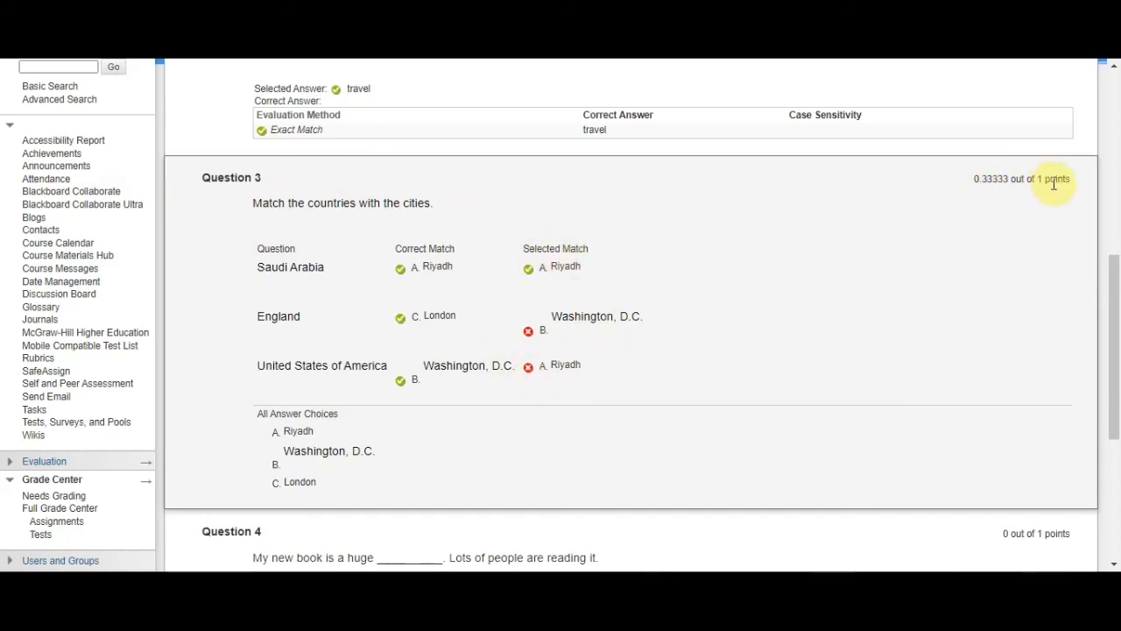
{"action": "scroll", "coordinate": [1054, 185], "scroll_direction": "down", "scroll_amount": 4}
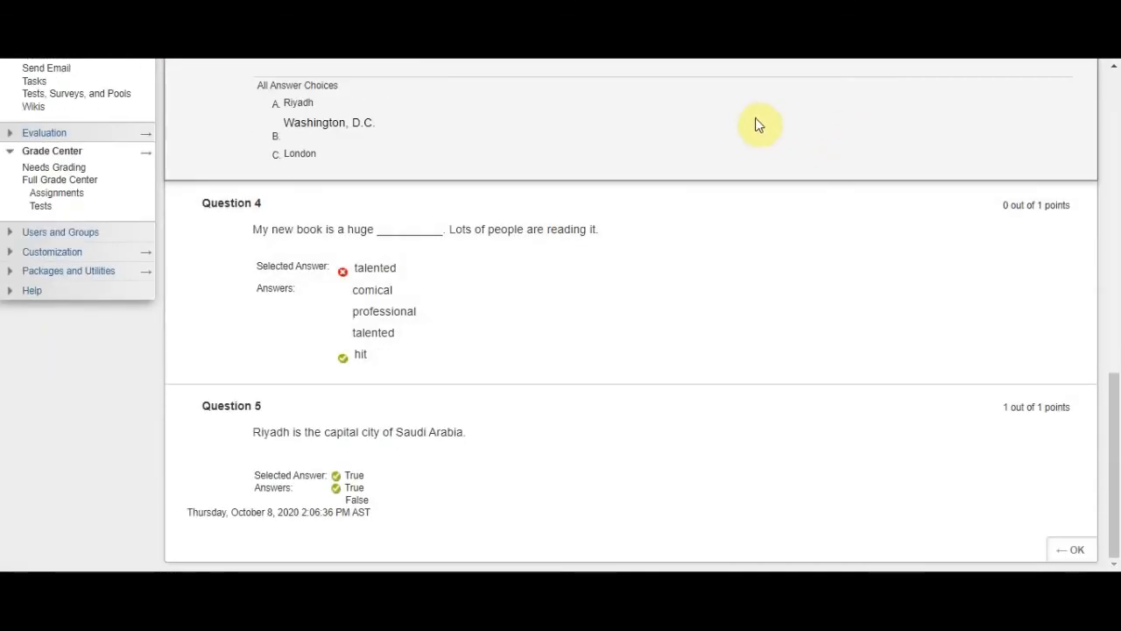
{"action": "left_click", "coordinate": [1074, 549]}
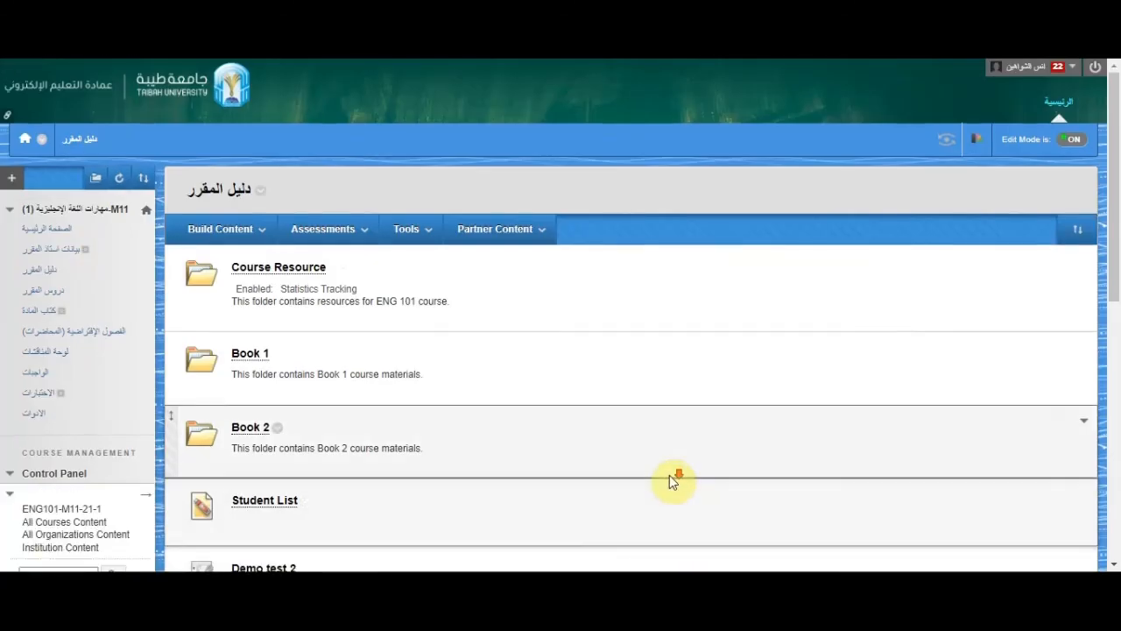
{"action": "scroll", "coordinate": [673, 480], "scroll_direction": "down", "scroll_amount": 3}
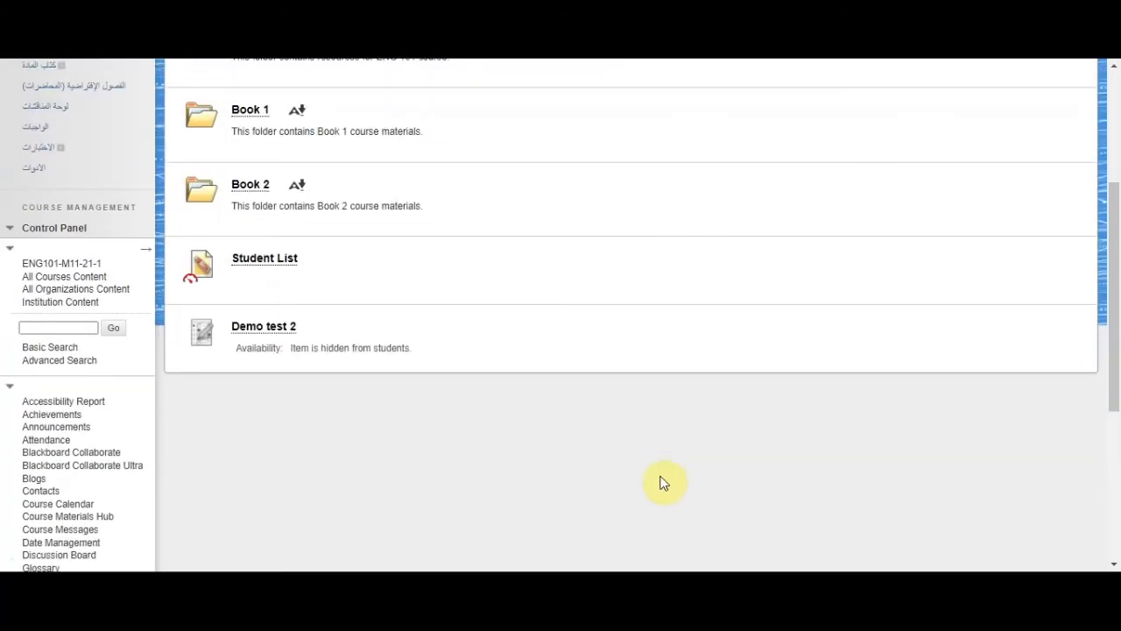